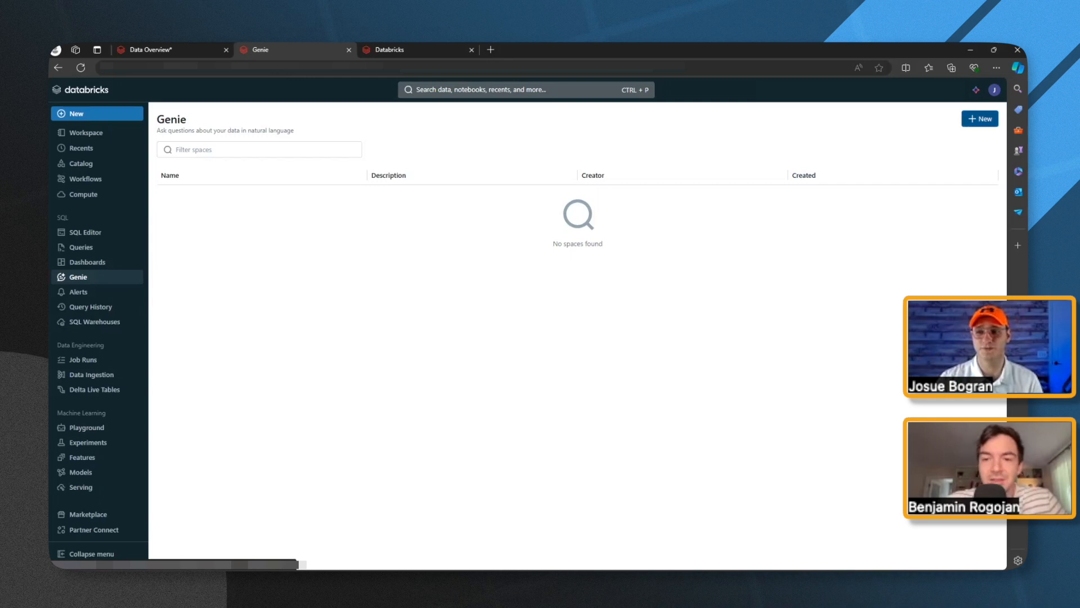
Start a new Genie space and title it A_Genie_Space
click(979, 119)
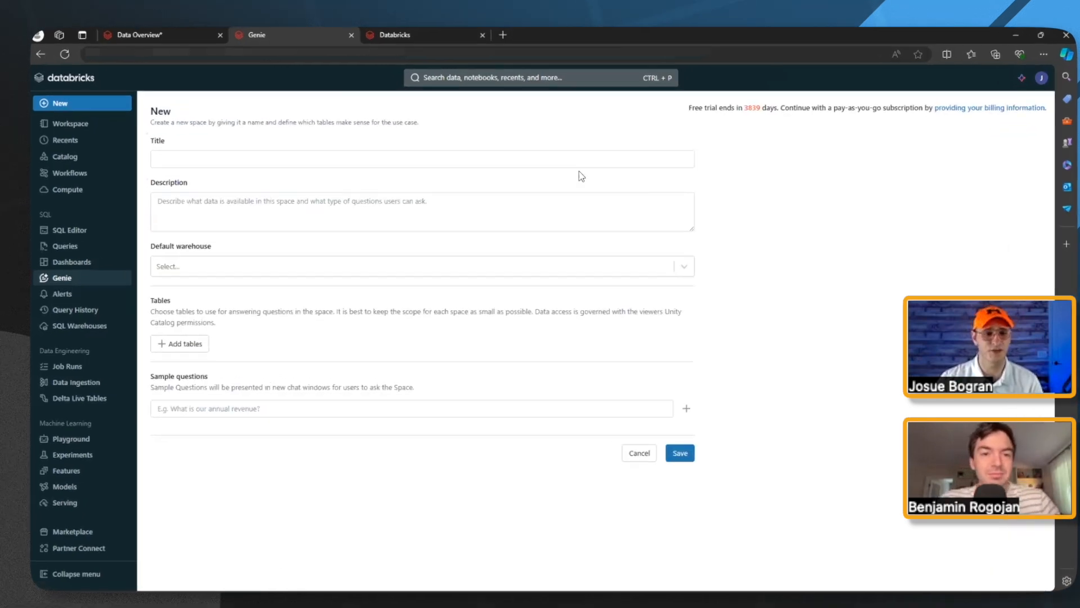
click(563, 161)
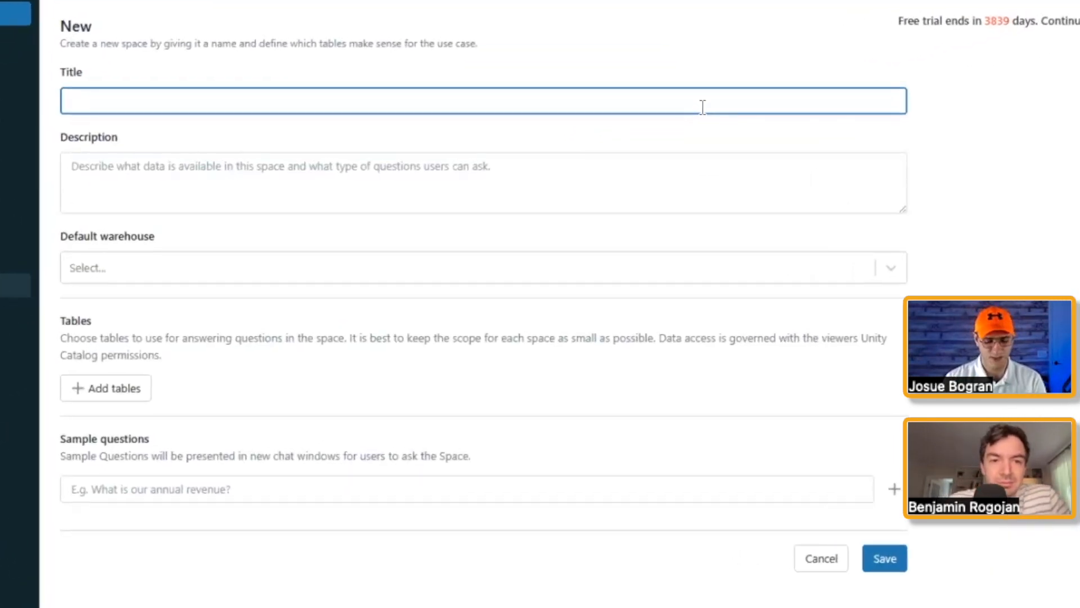
text(A_Genie_Space)
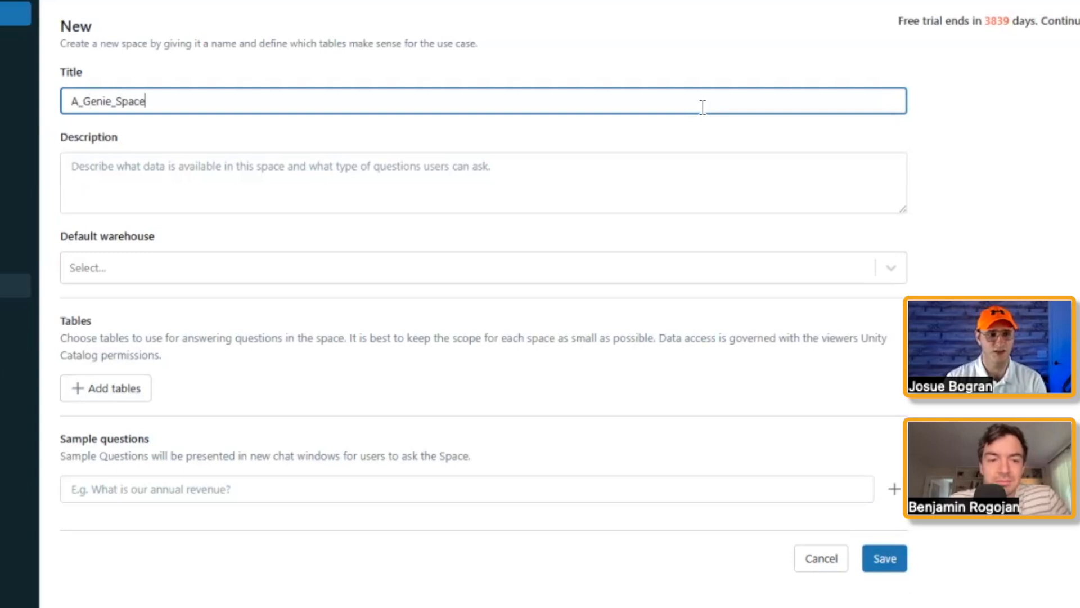
Fill in the space's description with a line about the Seattle Data Guy video and a second line, "Sales related details."
click(653, 178)
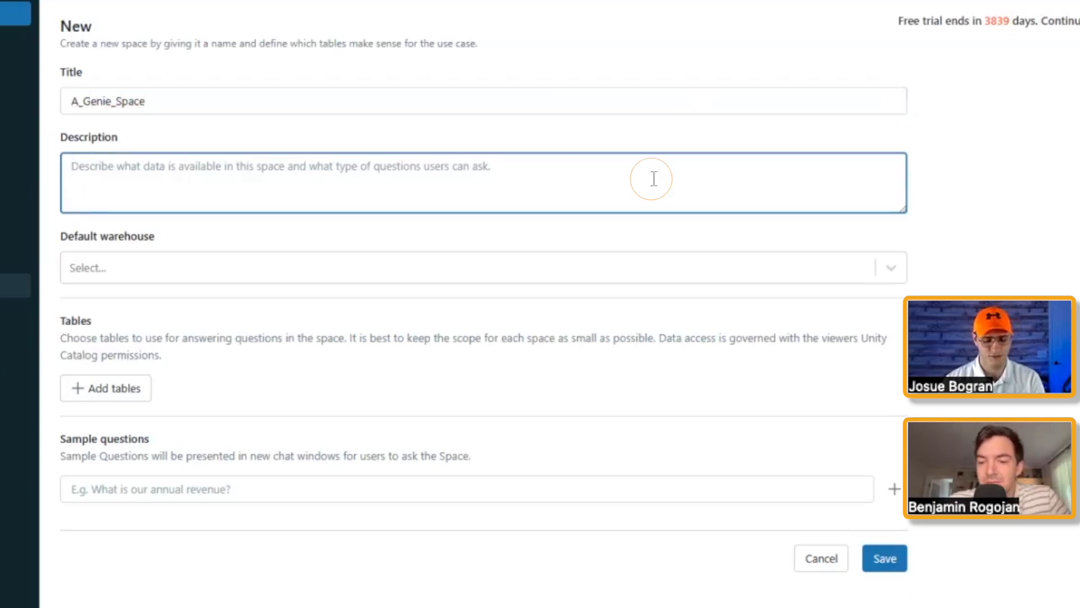
text(Video with Ben)
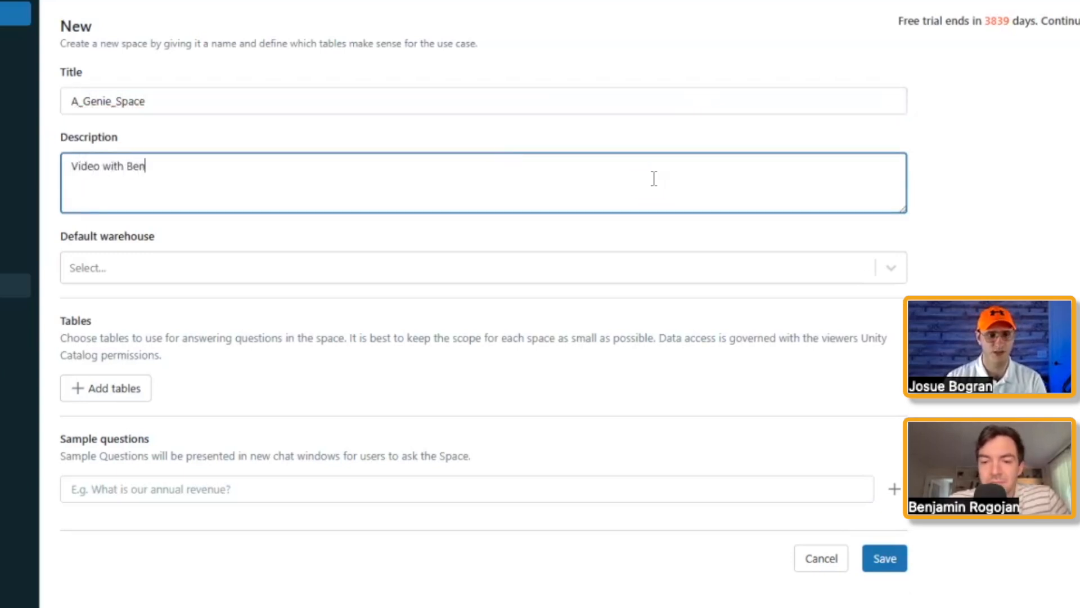
text( from the Seattle)
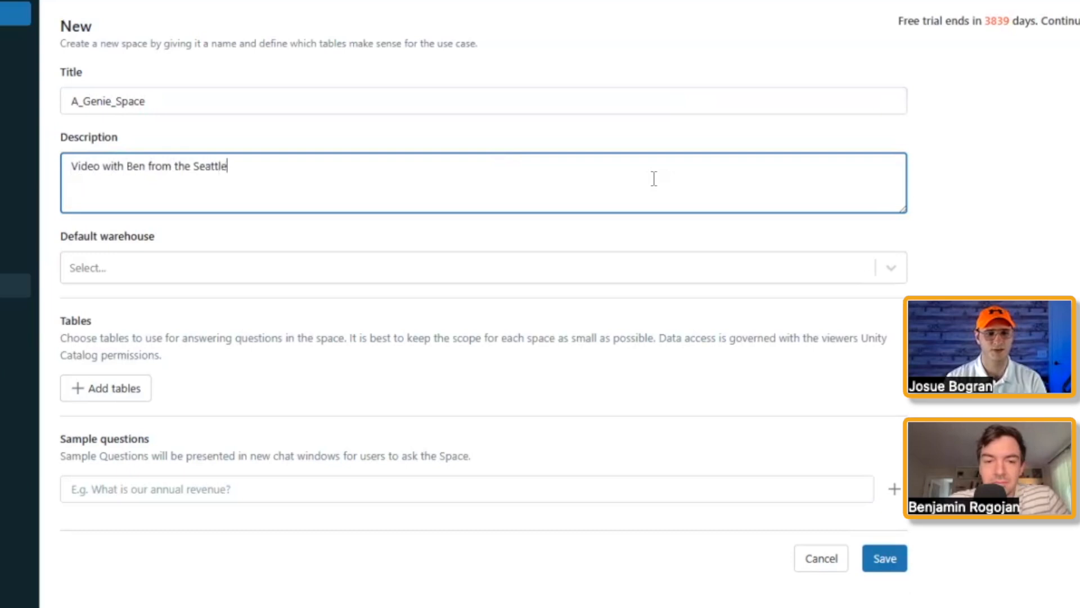
text( Data Gu)
text(y.)
key(Return)
text(Sales)
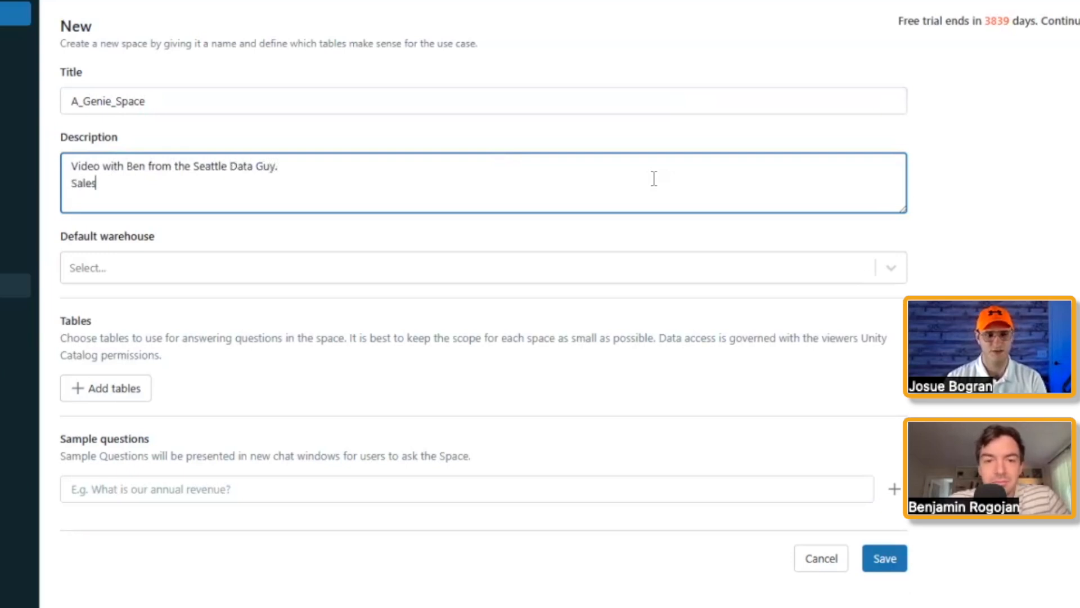
text( related details.)
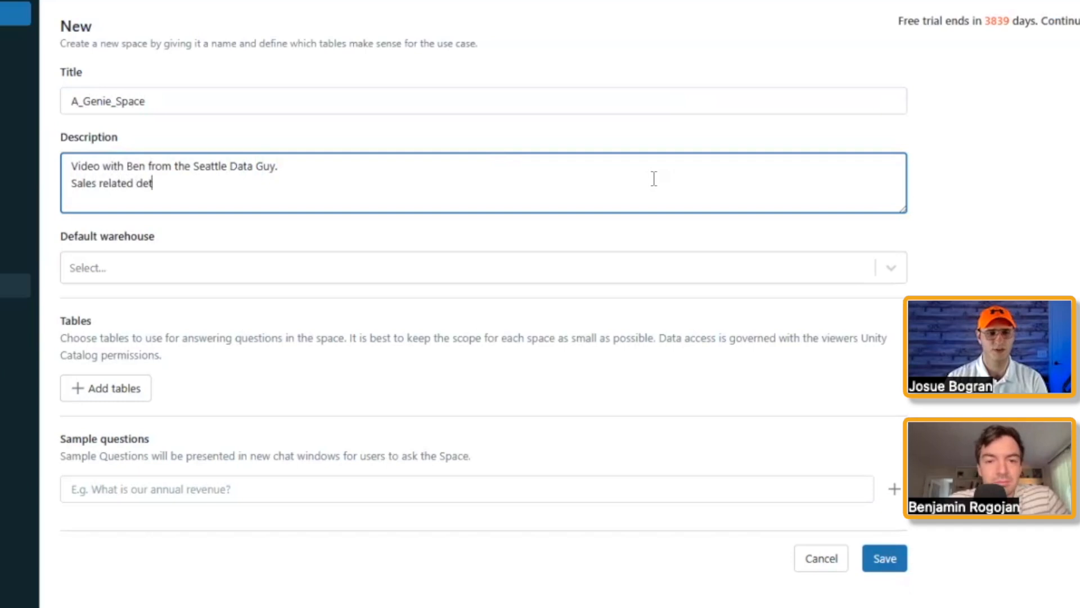
Set ai_bi_space as the default warehouse and add the transactions table from Unity Catalog to the space
click(645, 266)
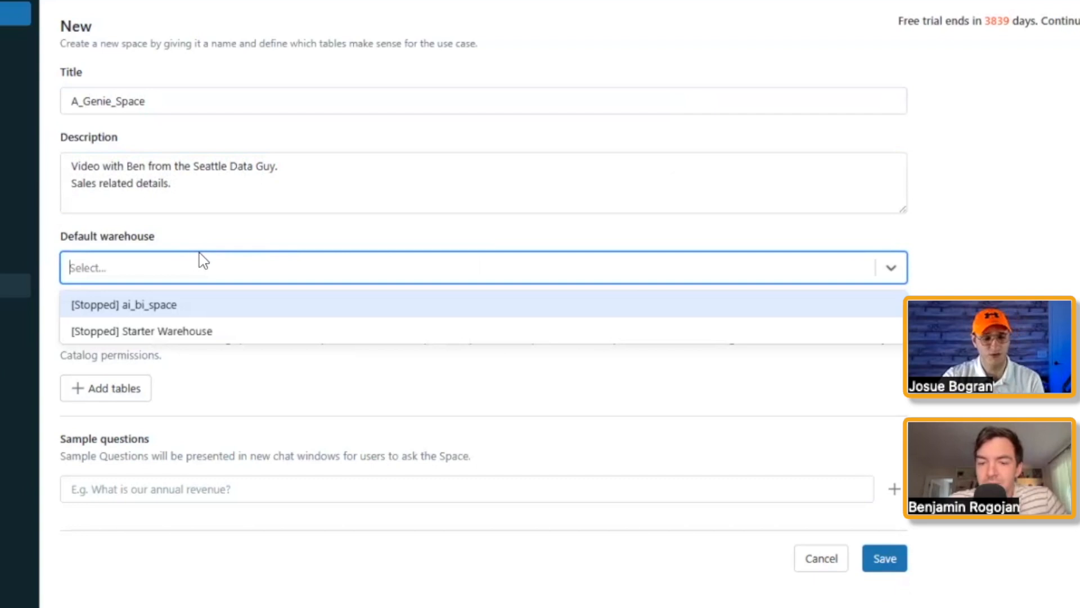
click(218, 307)
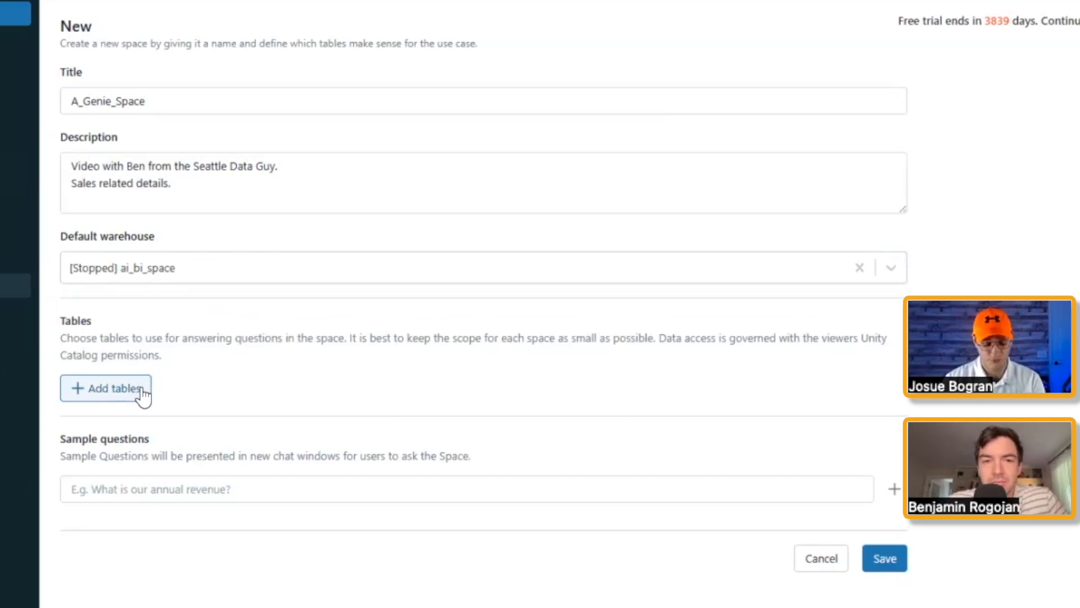
click(142, 389)
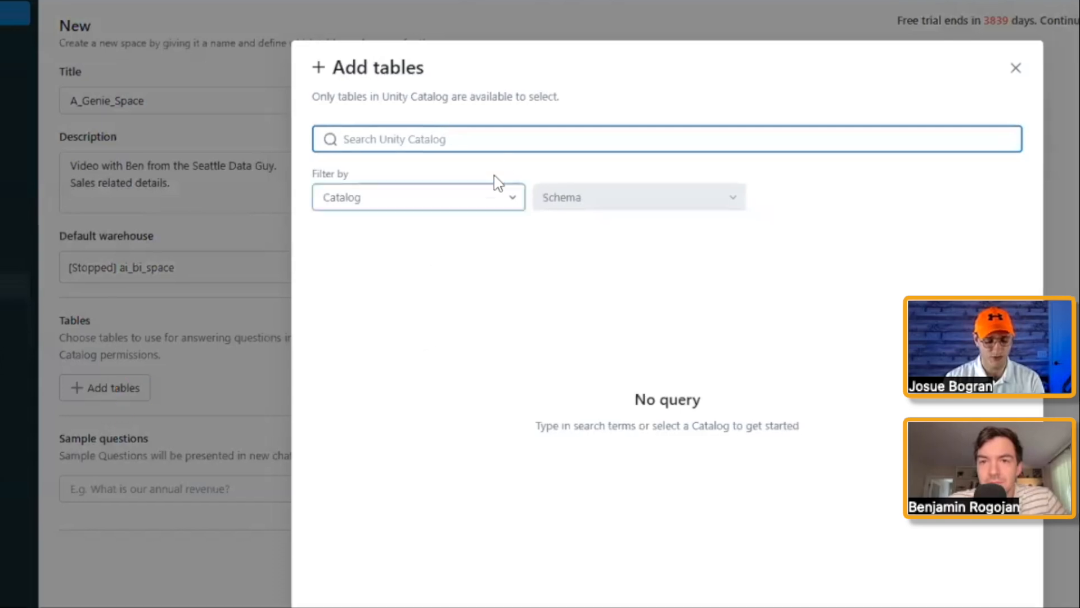
text(josue)
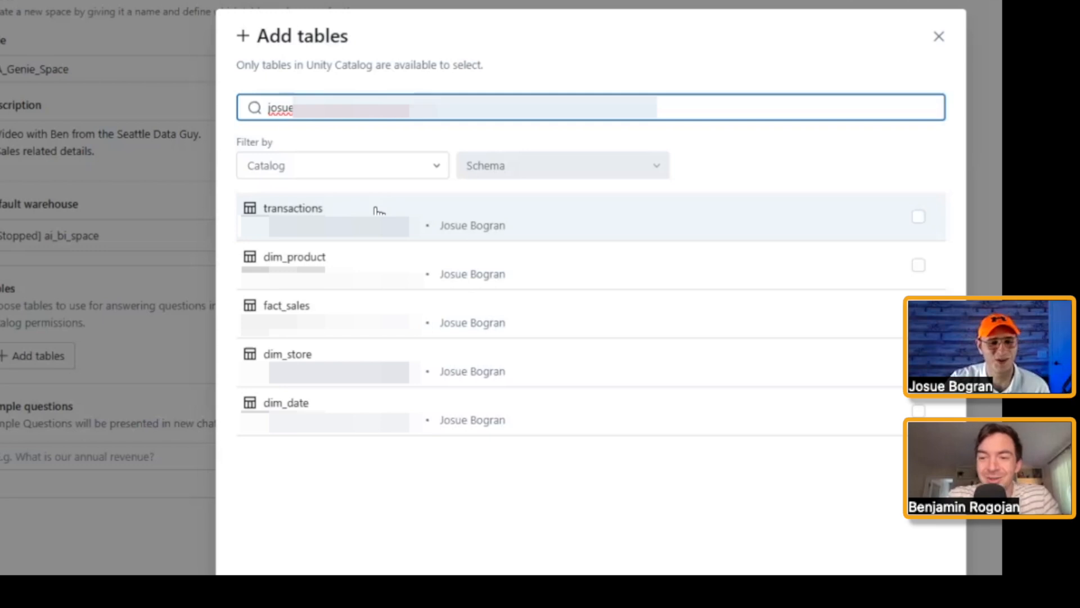
click(376, 211)
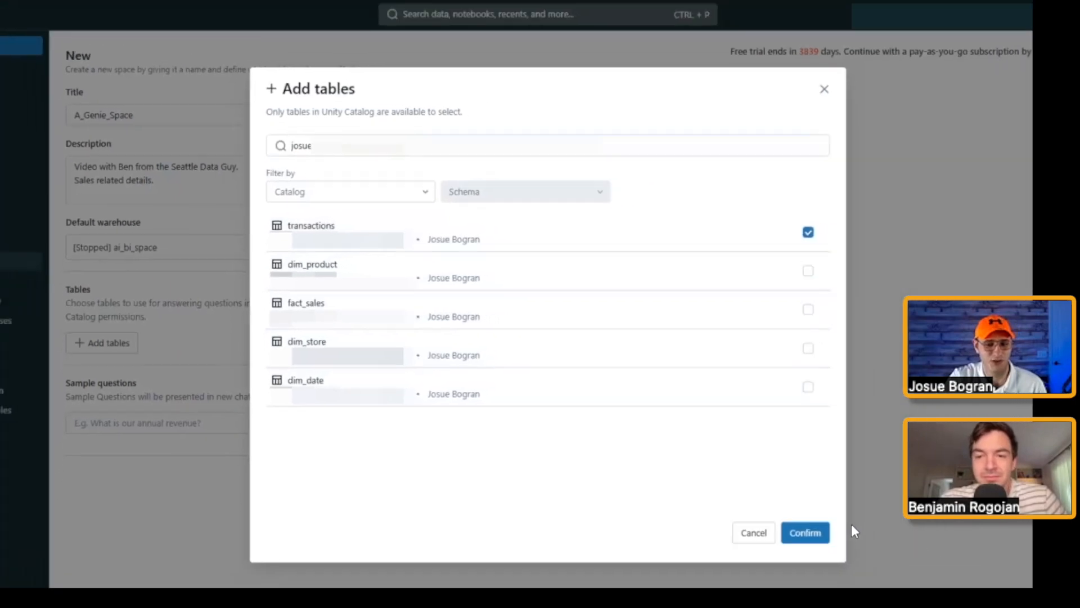
click(906, 589)
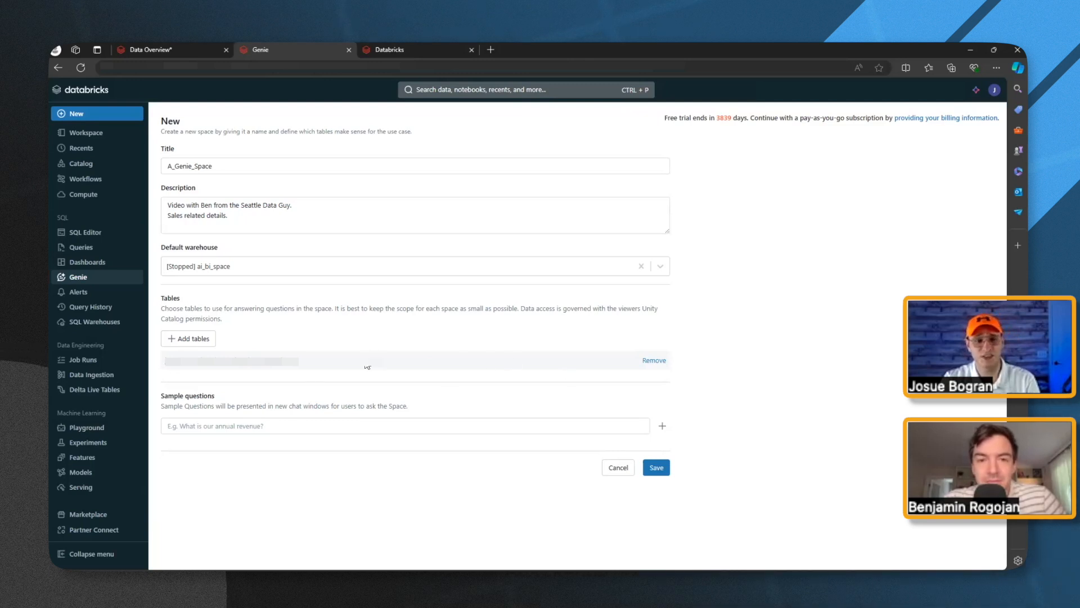
Add "Sales by state since 2022" as a sample question for the space
click(315, 426)
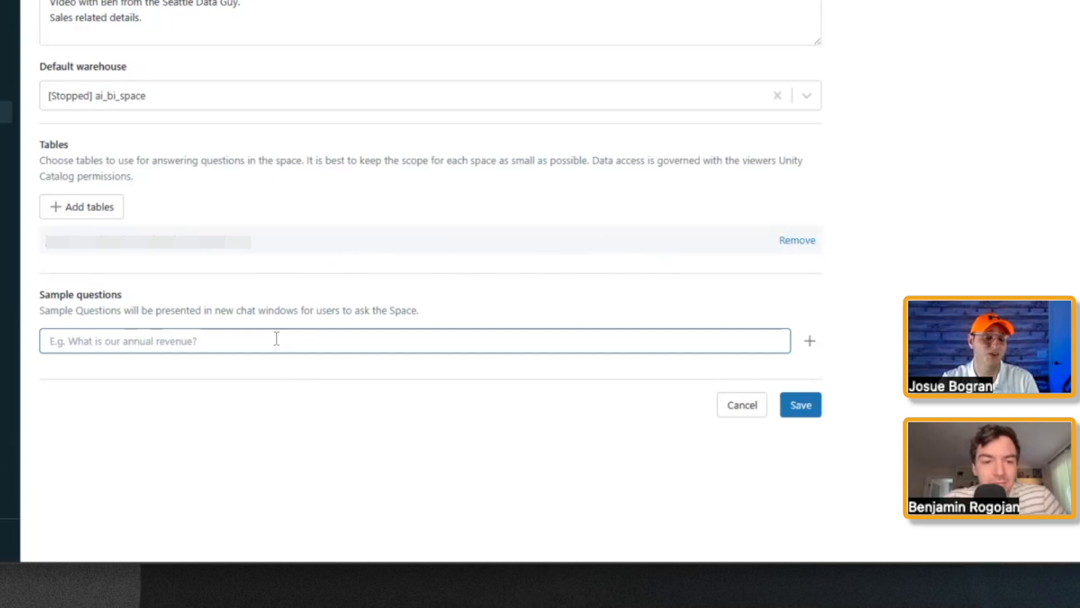
click(276, 339)
text(a)
key(BackSpace)
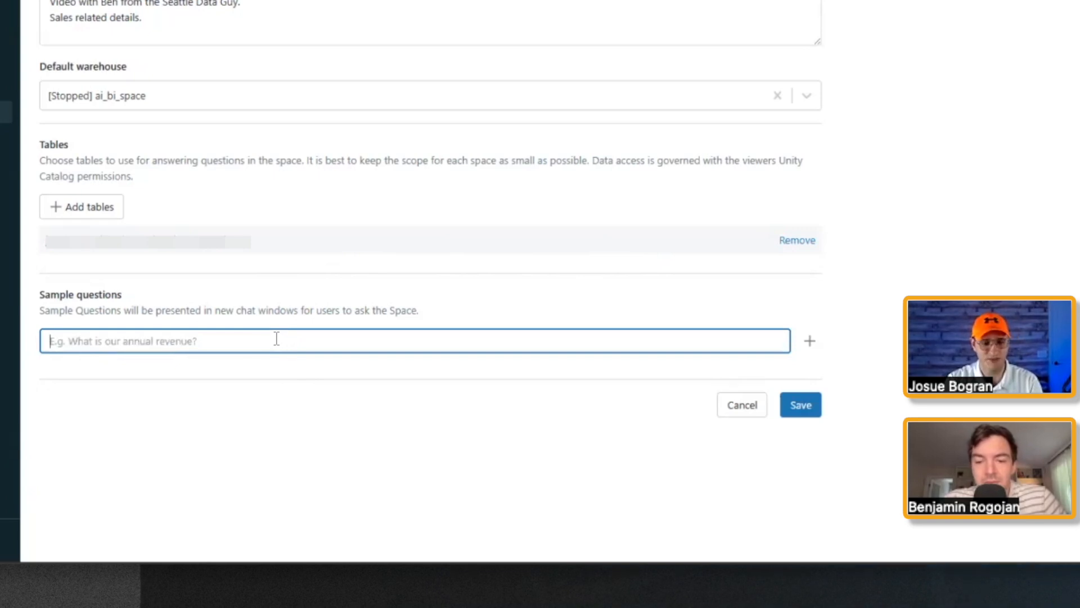
text(Sales by state since 2022)
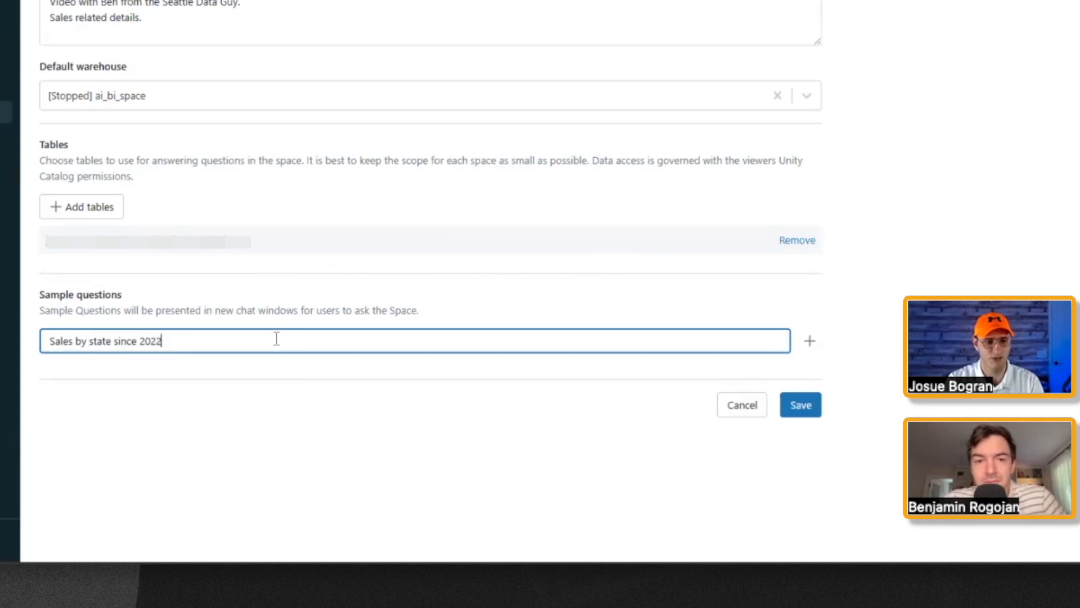
click(809, 341)
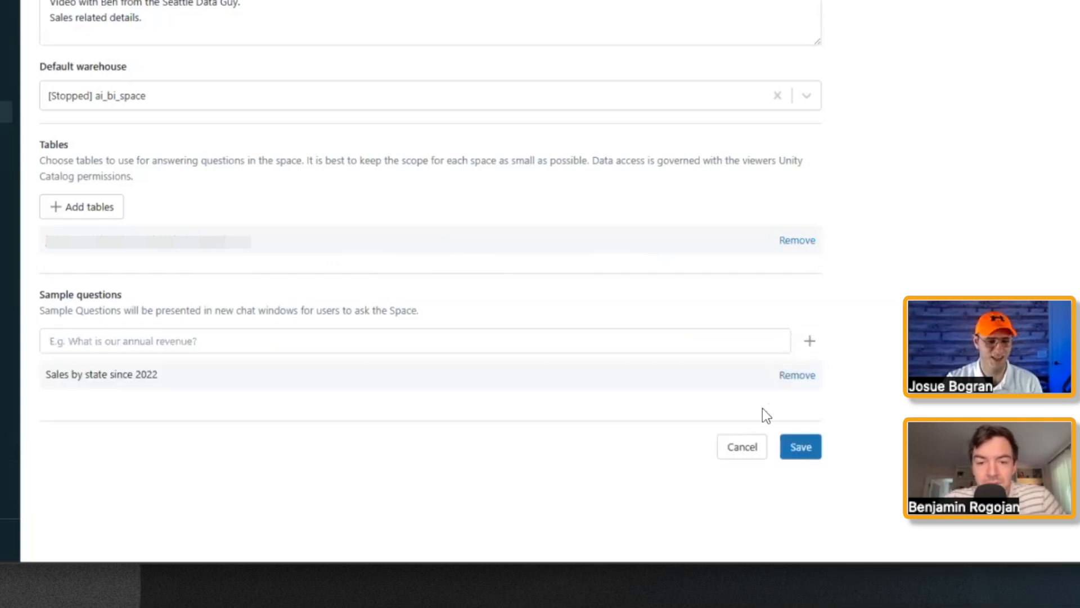
Save the new Genie space and start its SQL warehouse
click(801, 448)
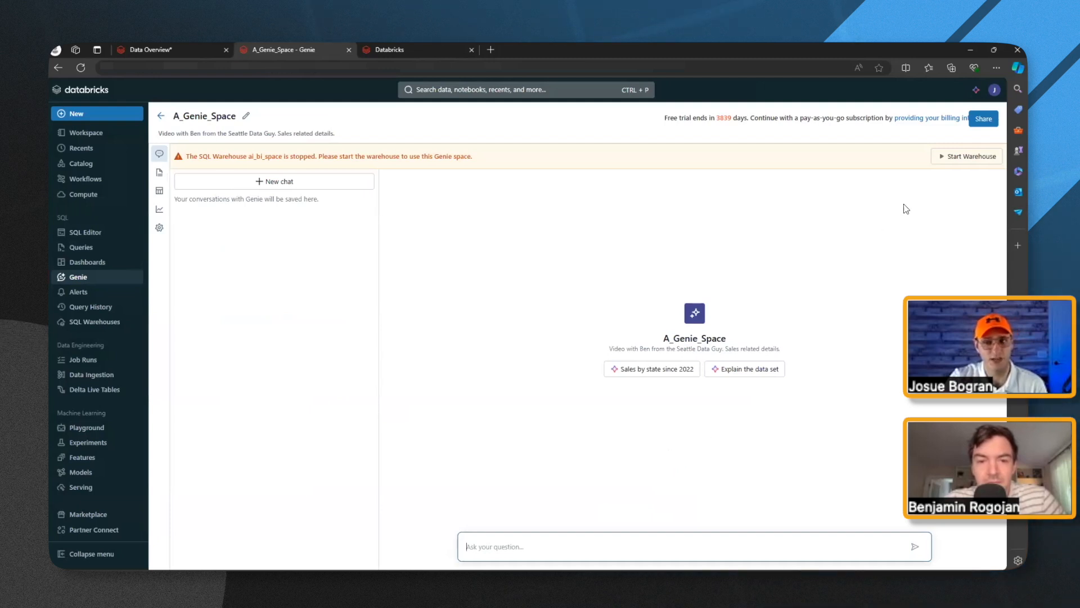
click(969, 156)
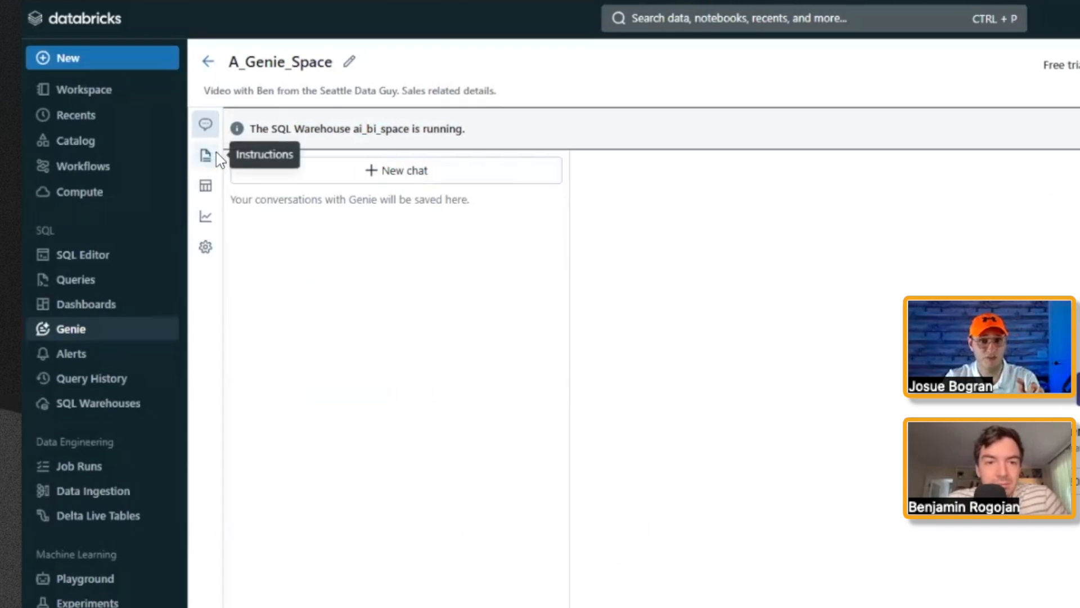
Save general instructions: round $ items to 1 decimal and percentages to 2 decimals, show dollar signs, and use commas for thousands
click(205, 155)
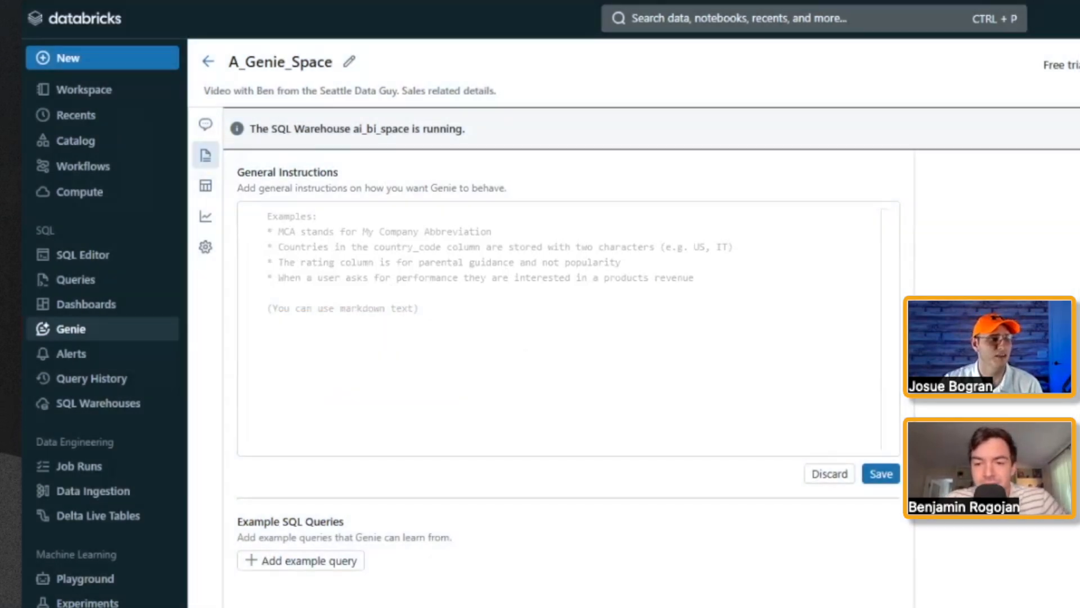
click(536, 334)
text(All $ related items should always be rounded to 1 decimal. Percentages should always be rounded to 2 decimals. Format dollars with dollar sign. Numbers should be formatted with commas for thousands.)
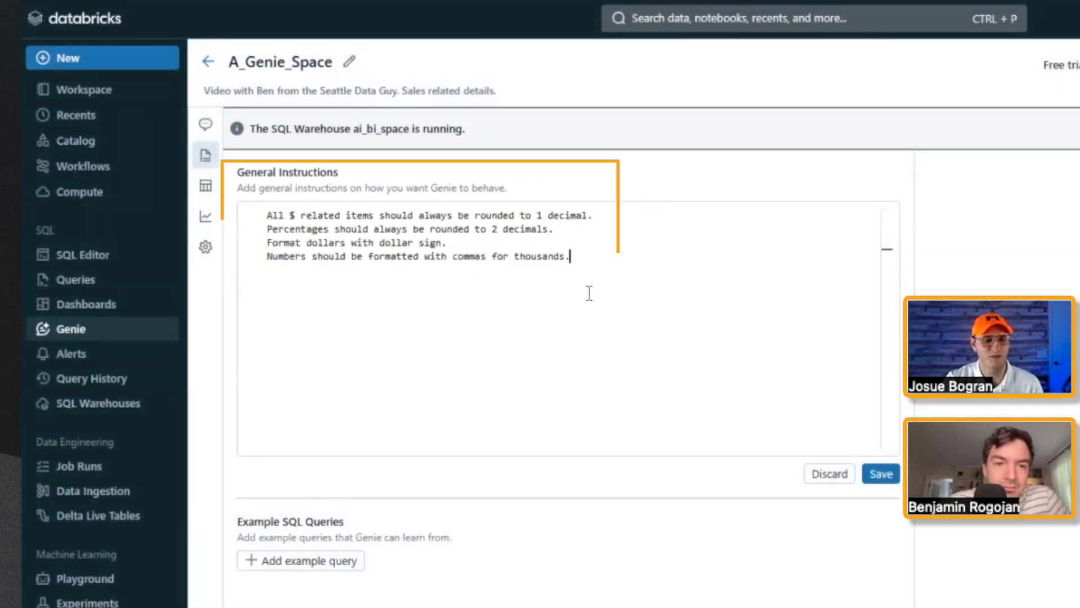
click(884, 476)
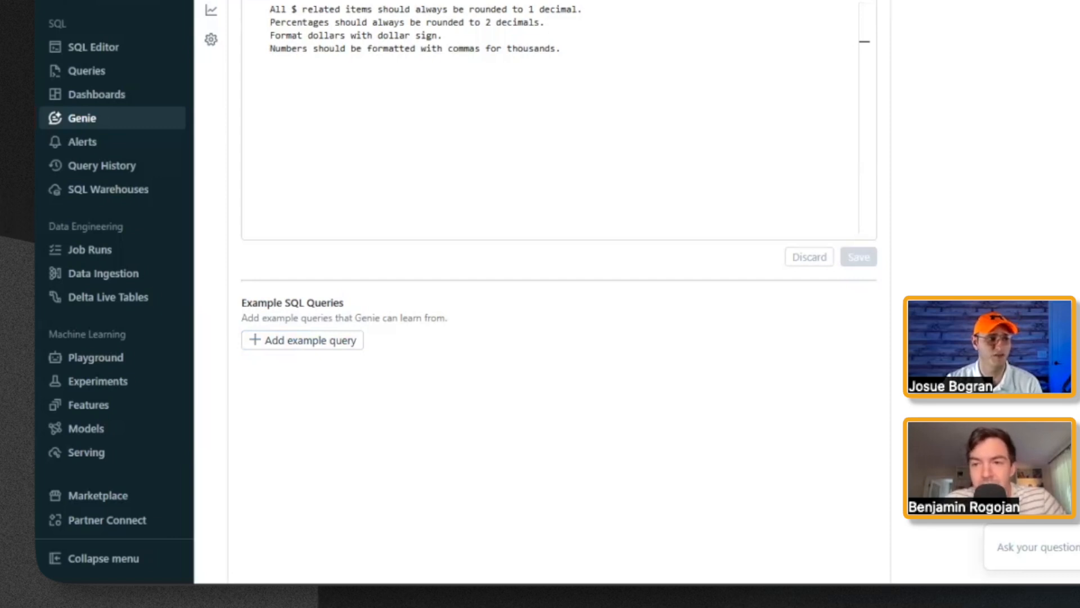
Create an example SQL query and paste in the copied monthly volume and rate effect query by category
scroll(510, 236, down, 1)
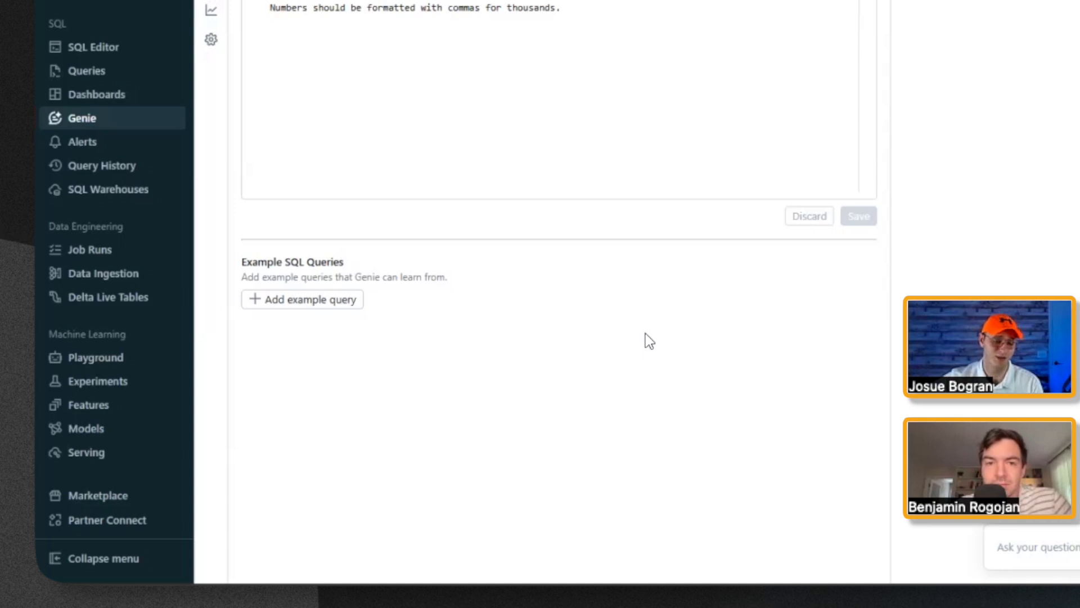
click(344, 300)
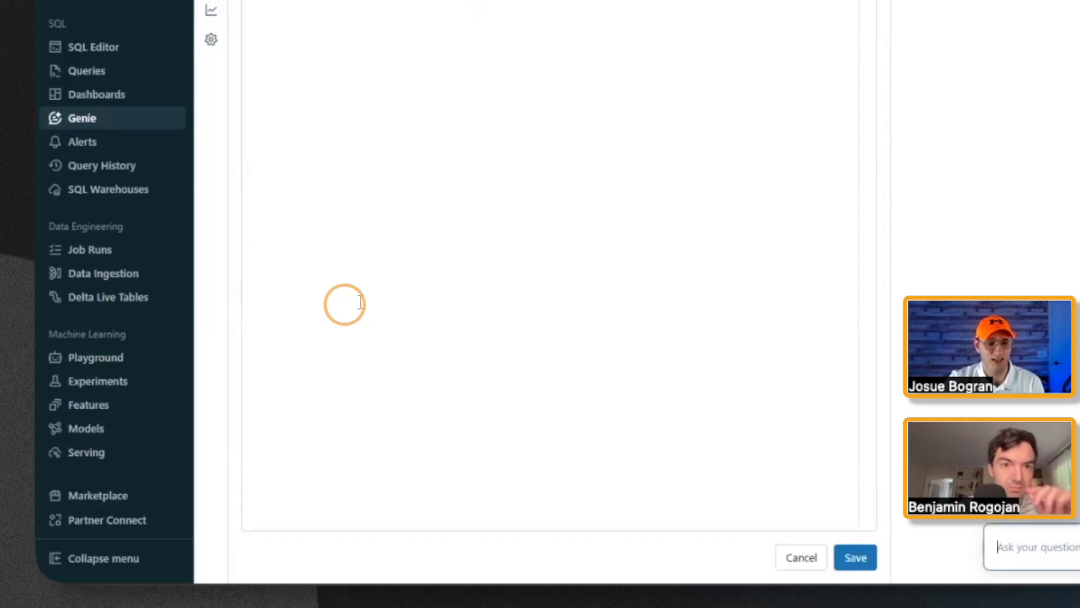
key(ctrl+v)
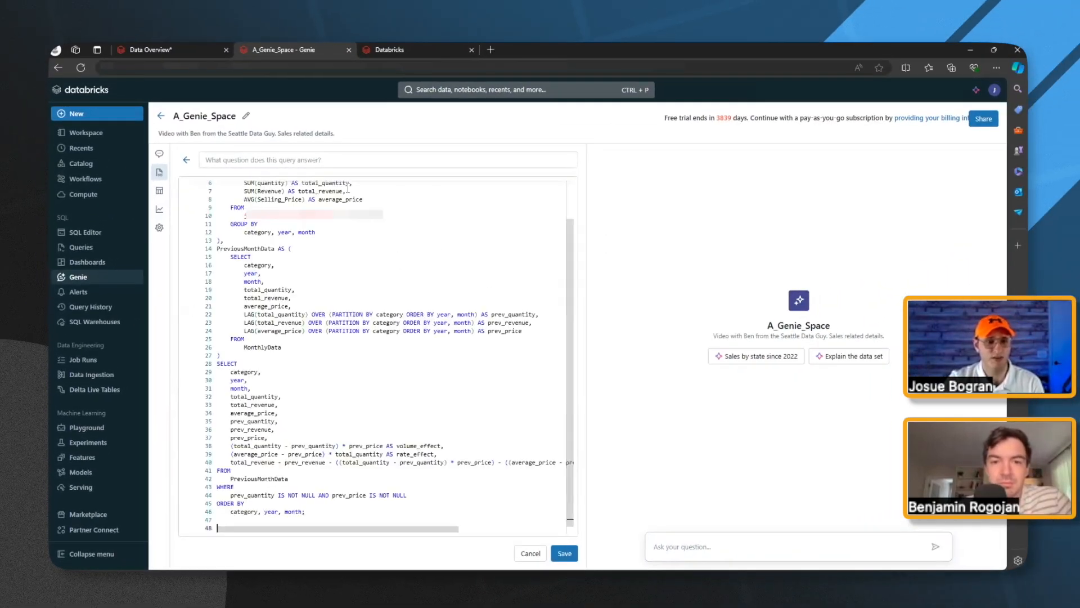
Enter "What is our RVM?" as the question the example query answers and save the query
scroll(348, 187, up, 2)
click(347, 156)
click(346, 153)
text(What is our RV)
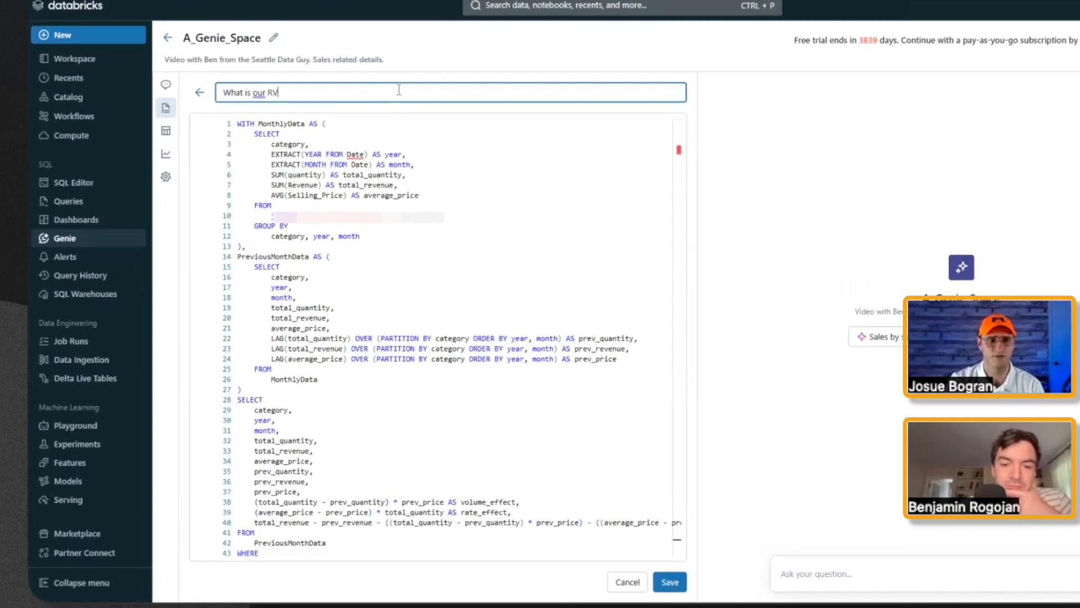
text(M?)
key(ctrl+a)
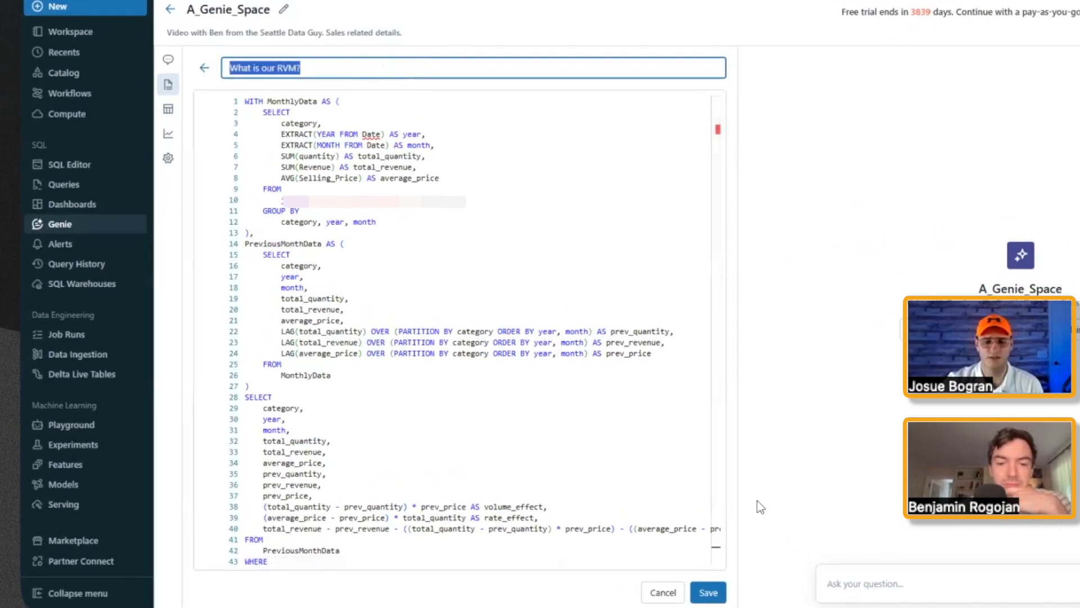
click(708, 592)
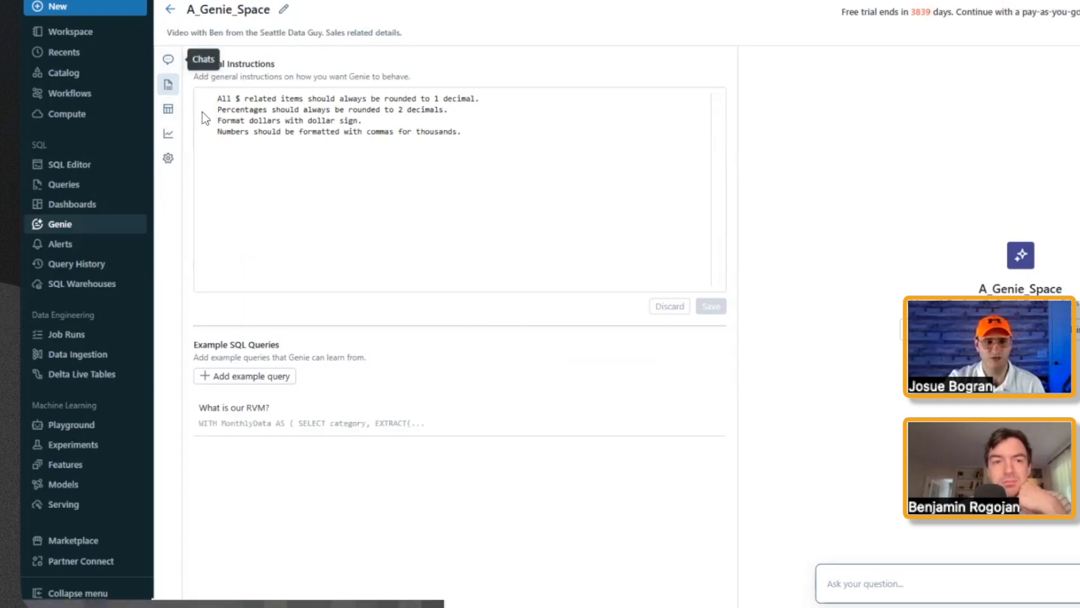
Review the space's data tables, message monitoring and settings
click(170, 110)
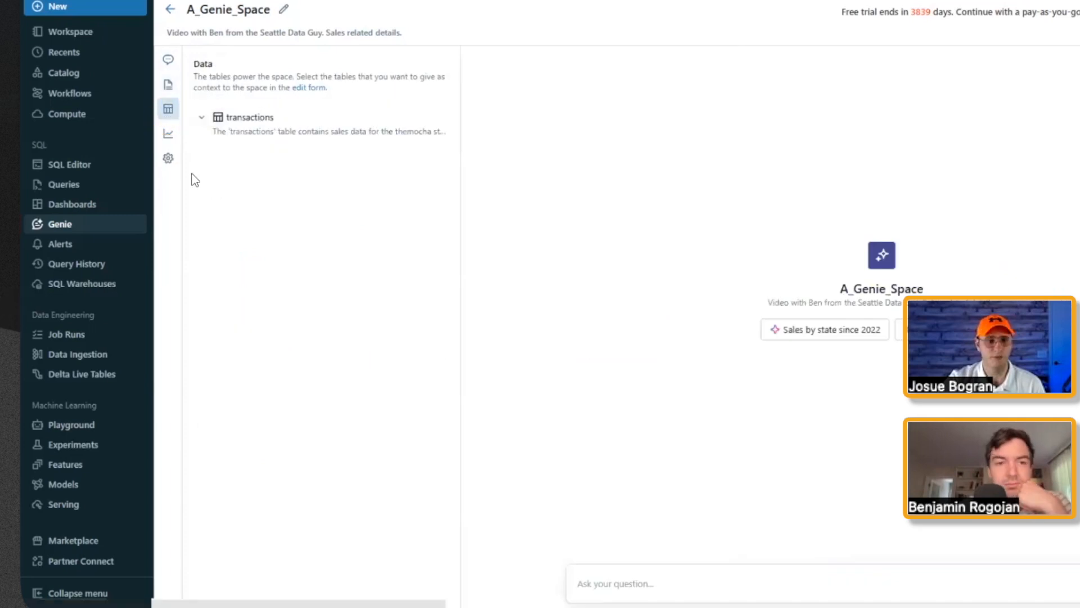
click(169, 135)
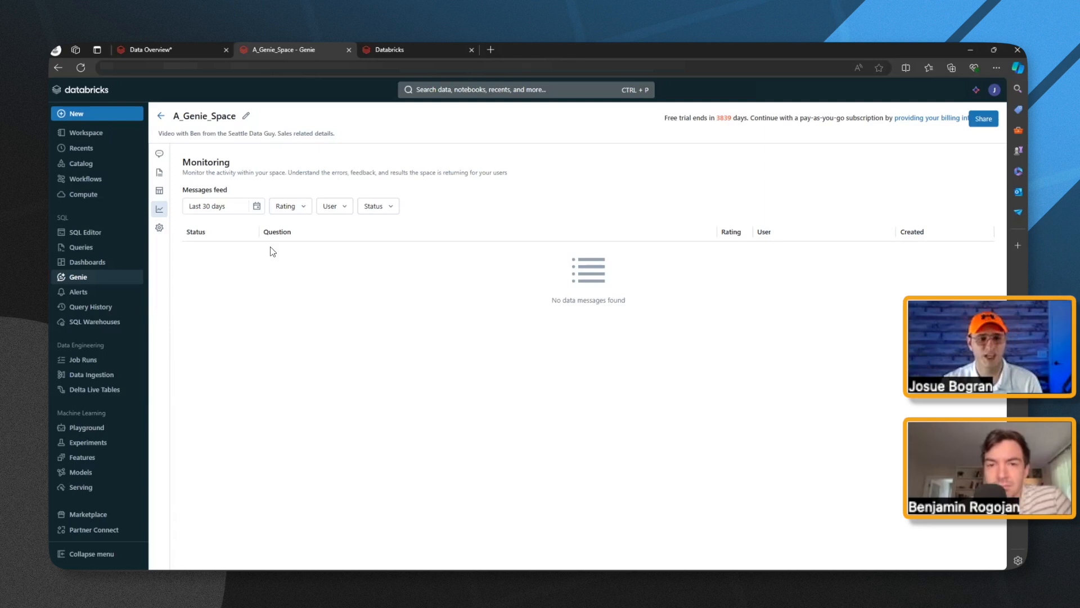
click(159, 227)
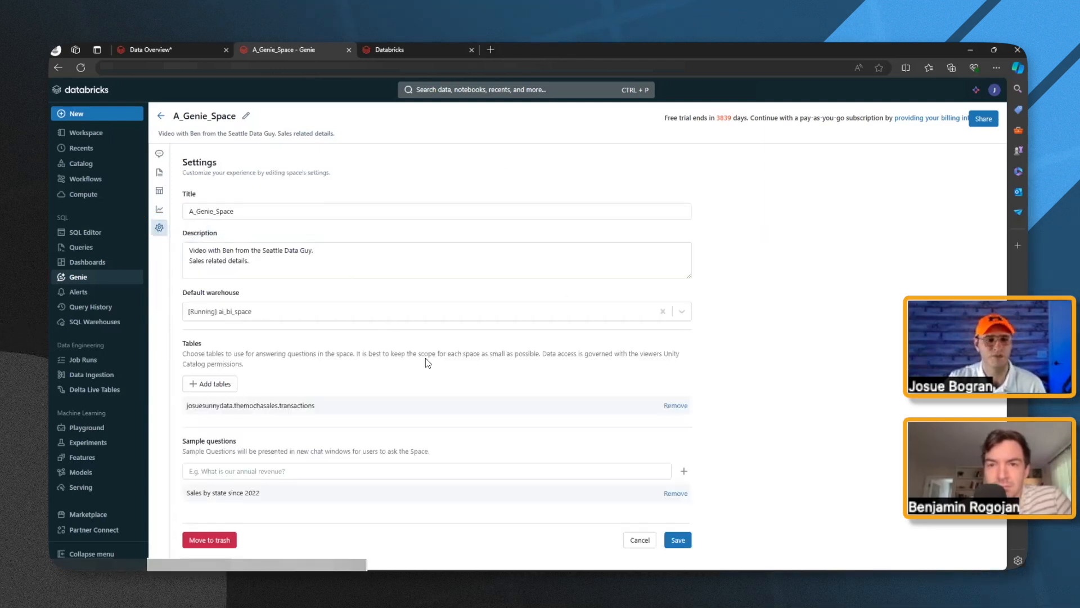
Return to the space's chats, have Genie explain the data set, and start a new chat
click(160, 154)
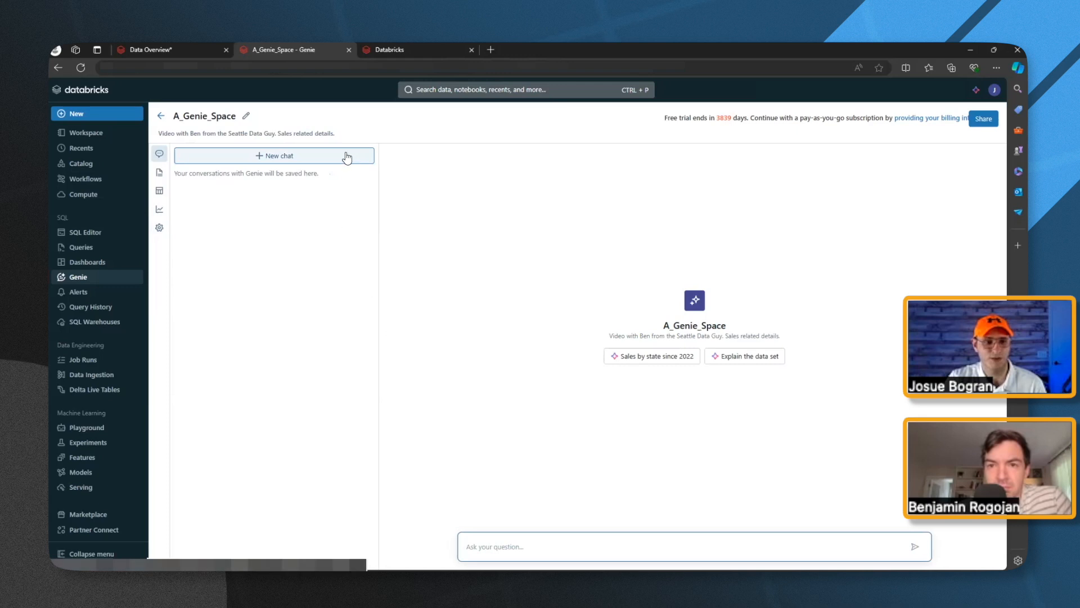
click(560, 540)
click(717, 357)
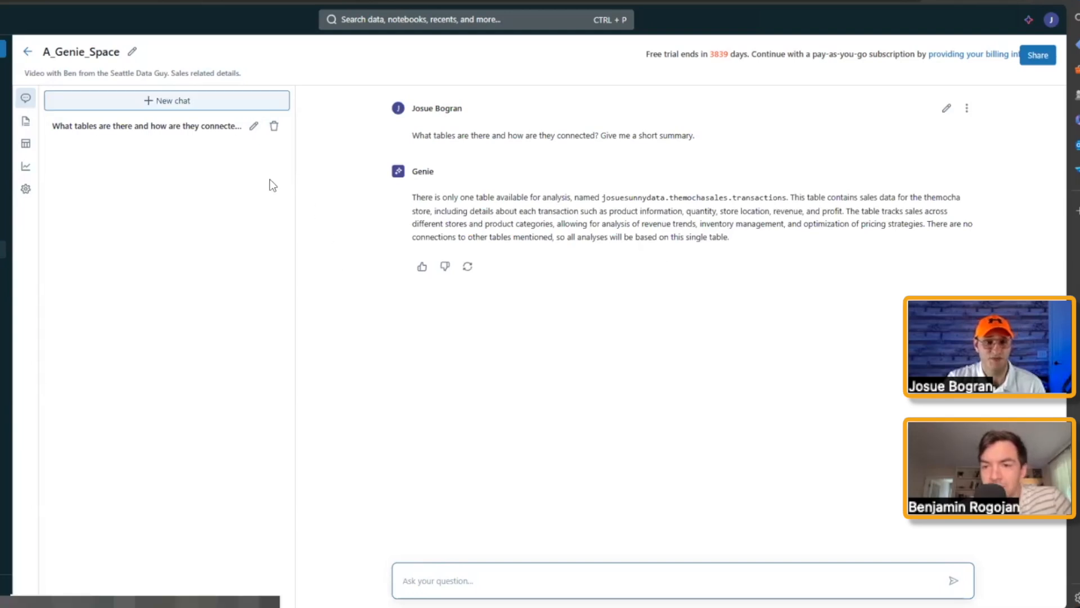
click(164, 107)
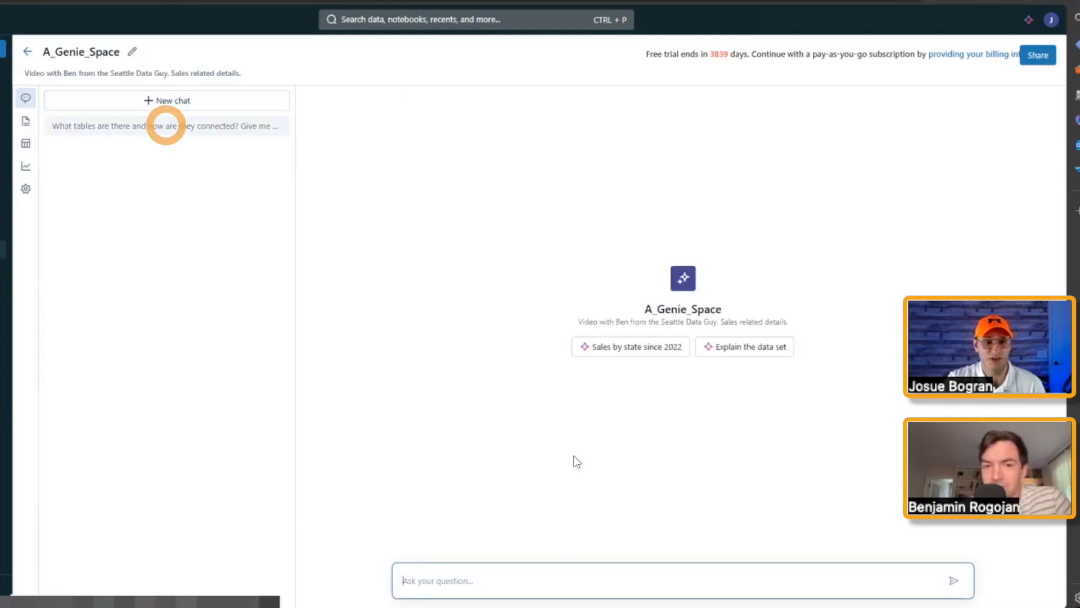
Ask Genie the suggested question "Sales by state since 2022" and check the state values in the Data Overview query's raw results
click(638, 358)
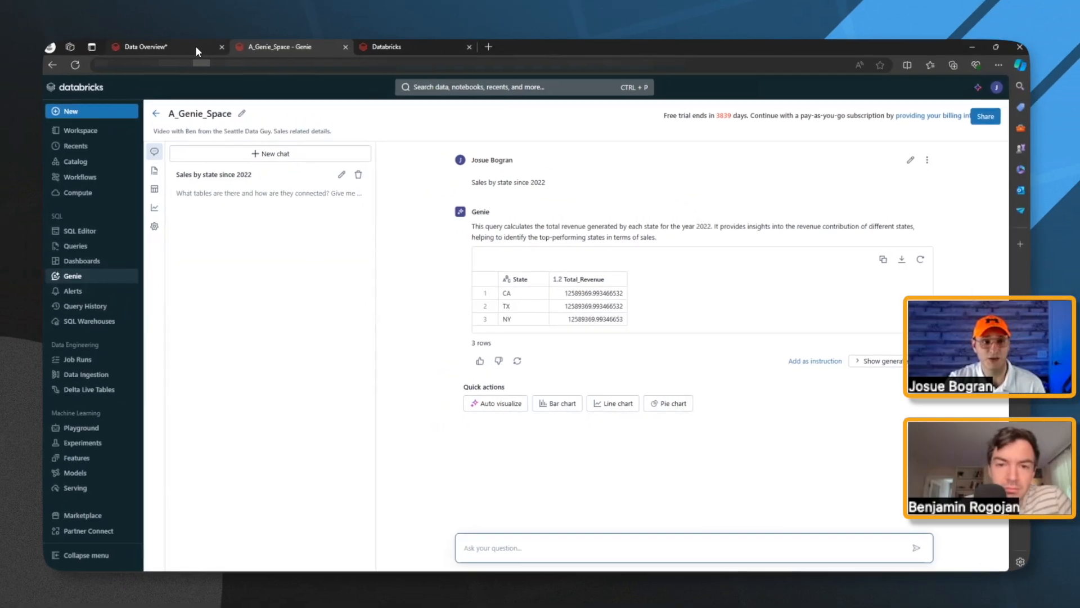
click(193, 49)
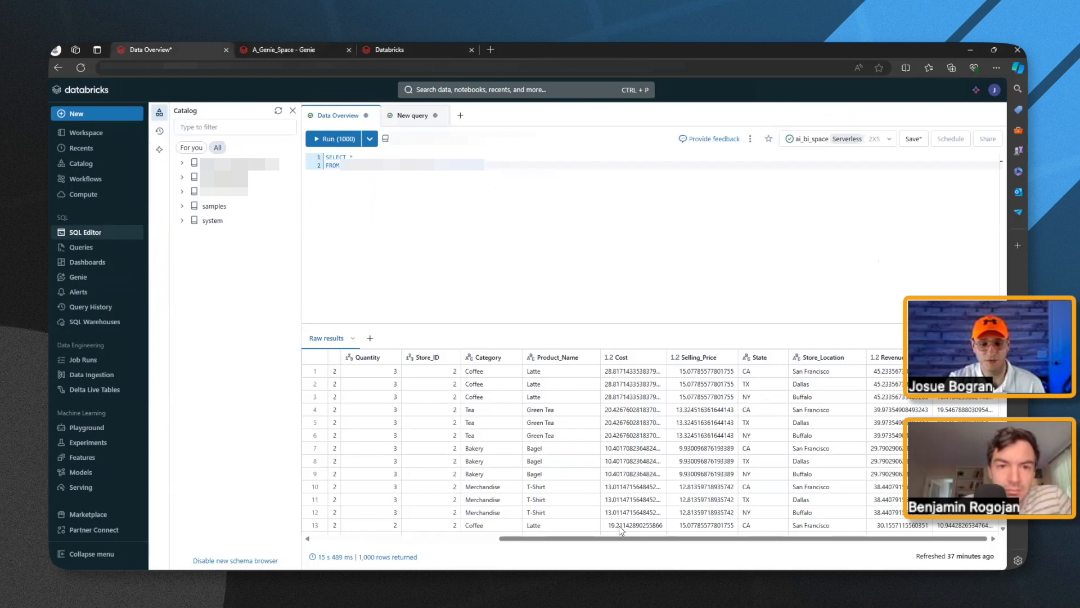
drag(549, 538, 534, 536)
scroll(439, 521, left, 5)
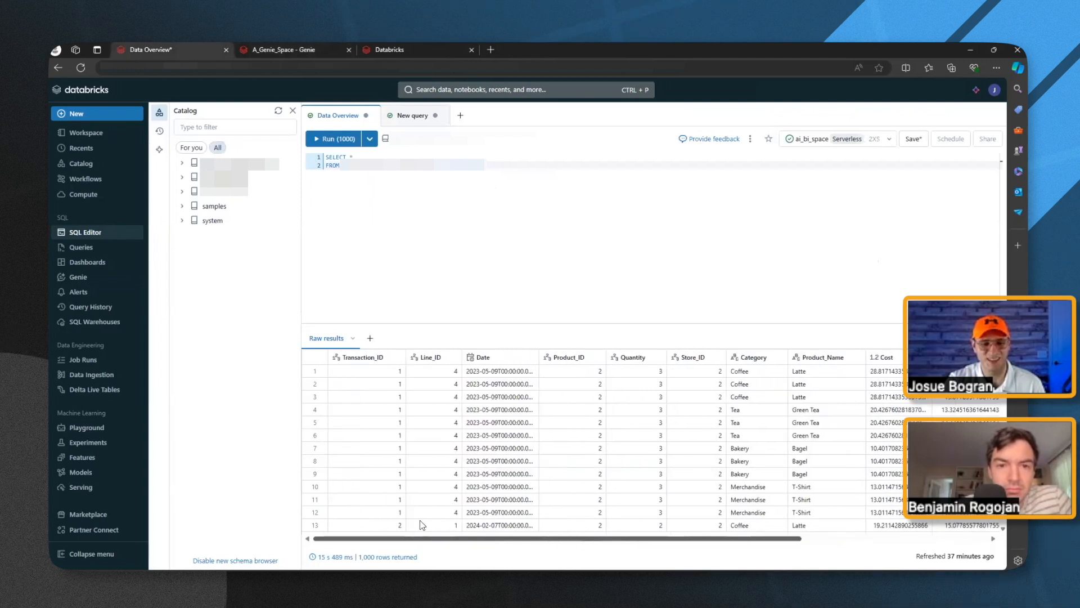
scroll(422, 525, right, 5)
drag(675, 527, 731, 520)
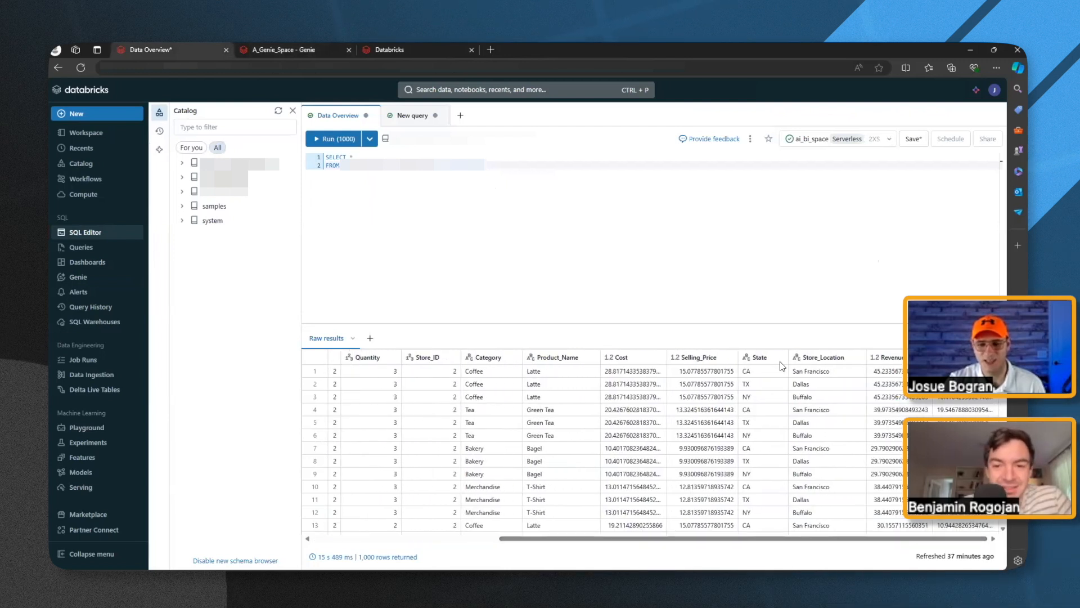
scroll(780, 363, down, 6)
scroll(647, 450, down, 20)
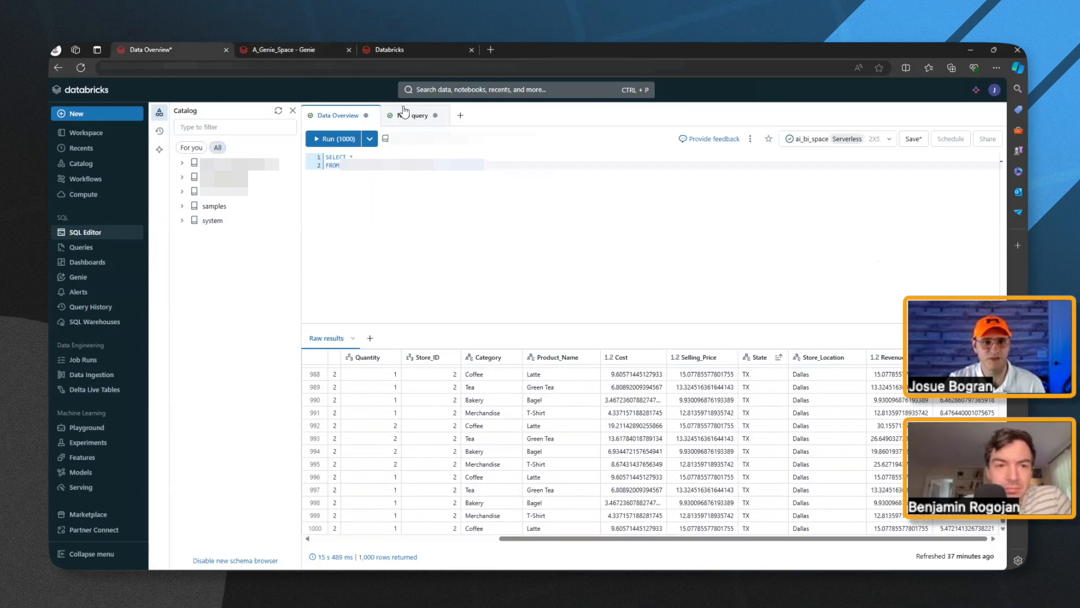
Return to A_Genie_Space and review the code generated for the sales by state answer and the space's general instructions
click(310, 50)
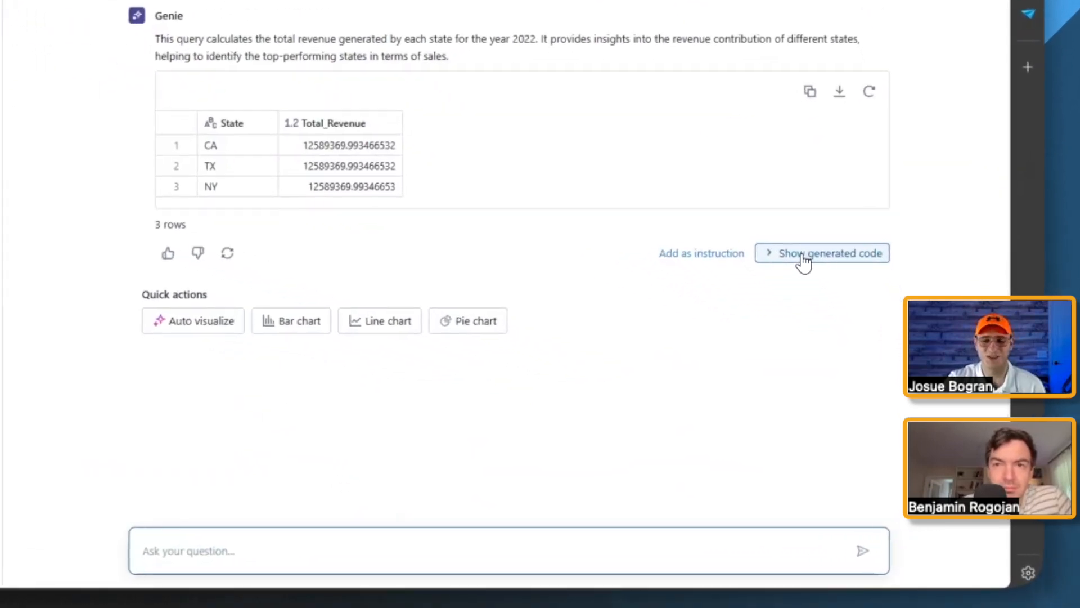
click(801, 256)
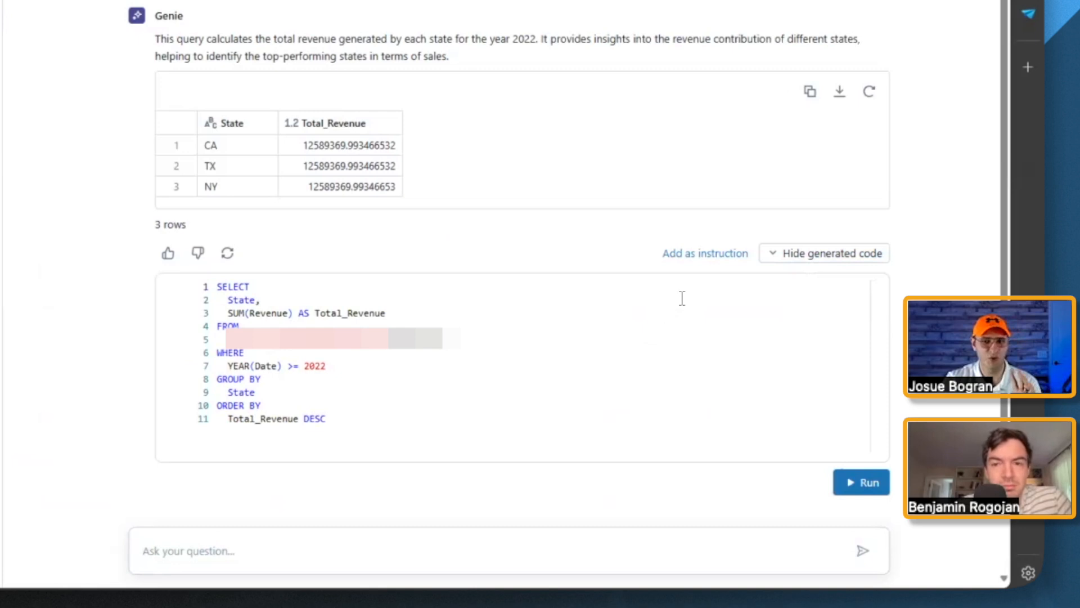
click(788, 256)
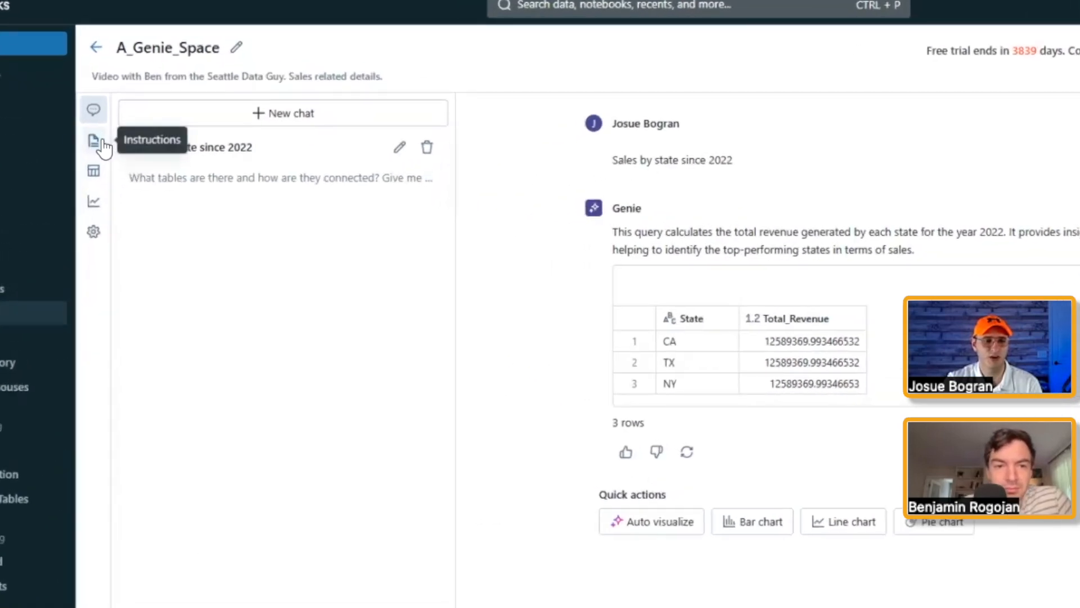
click(103, 142)
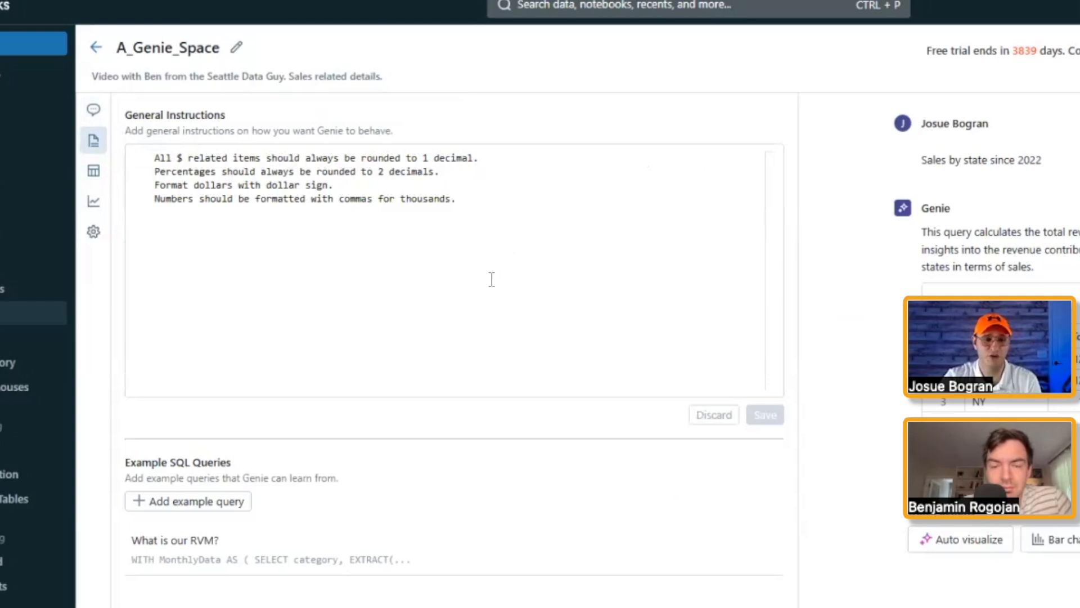
click(94, 111)
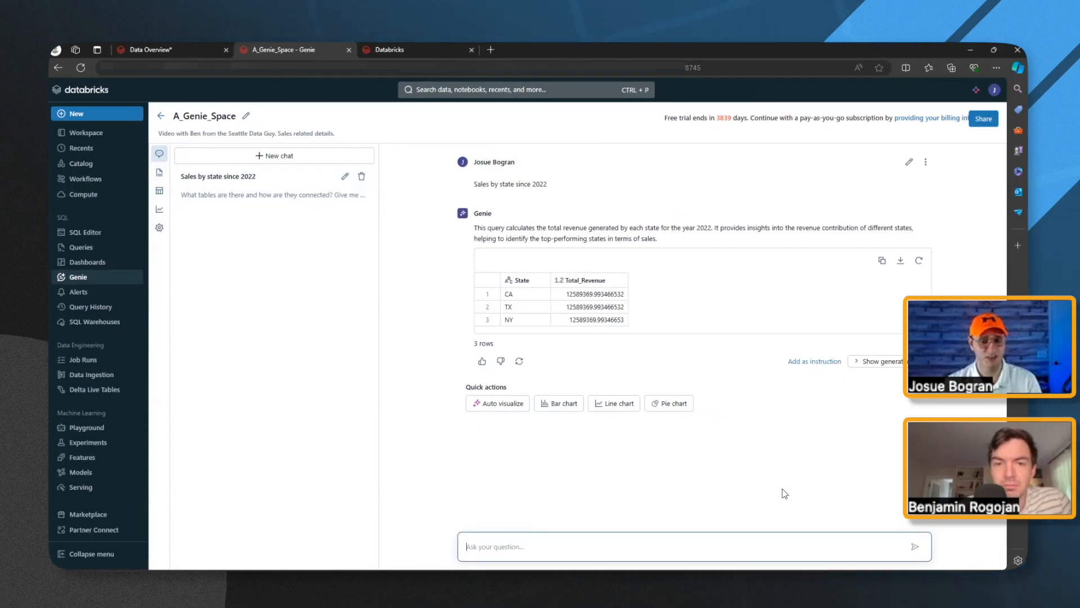
Ask Genie to "Round all numbers to 1 decimal place, include profit and costs after revenue."
text(Round all )
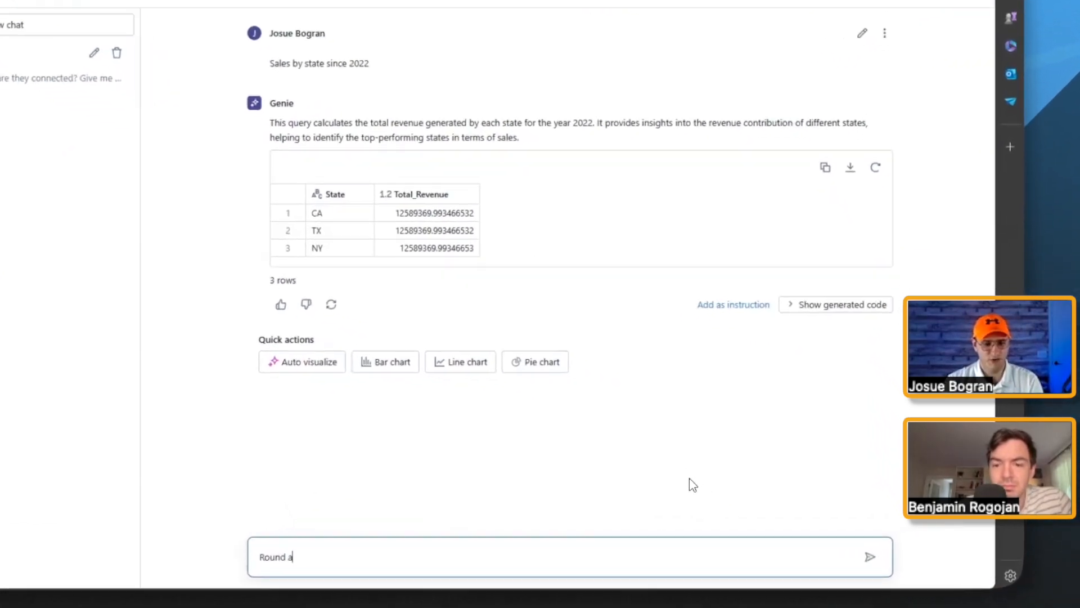
text(number)
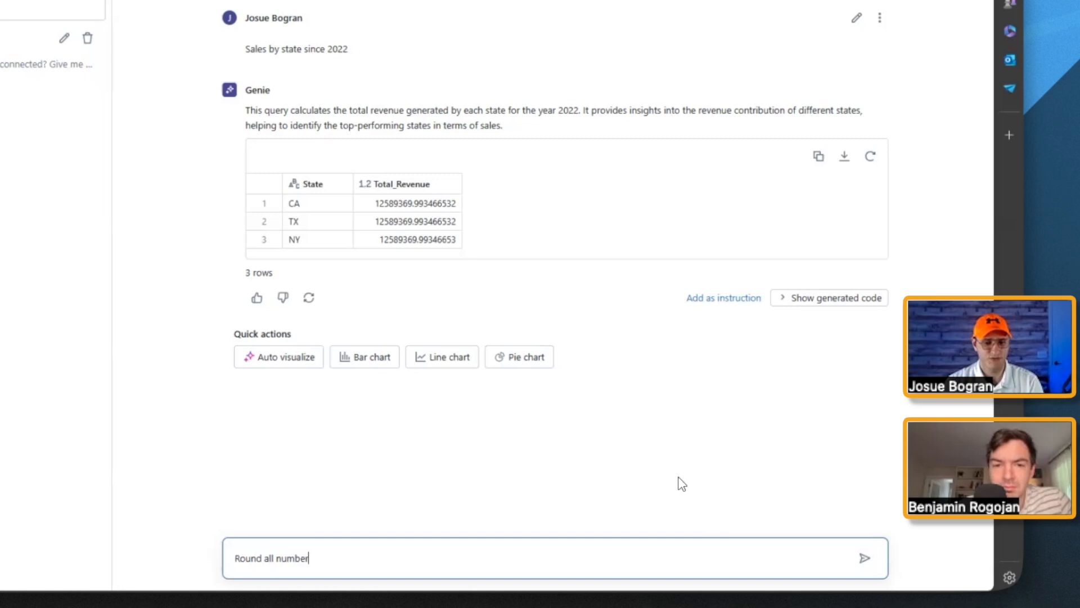
text(s to 1 deci)
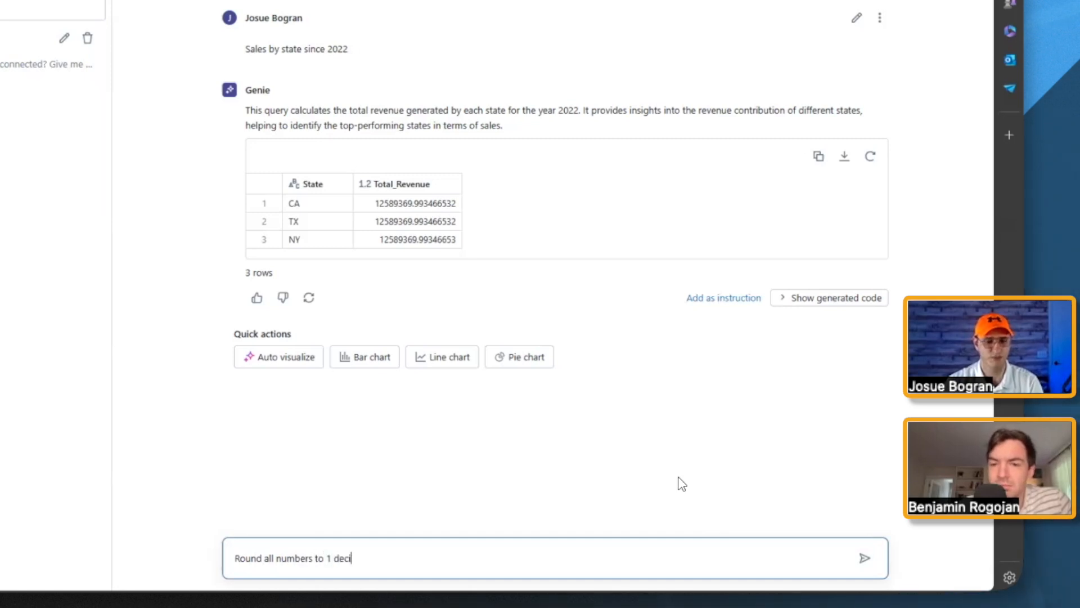
text(mal place,)
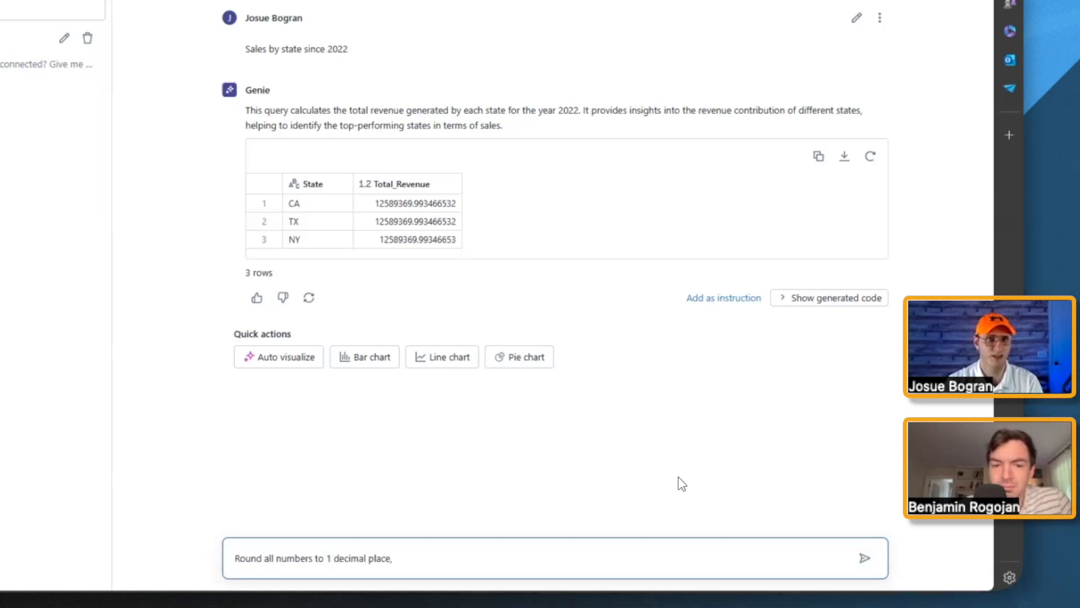
text( include profit and costs after revenue.)
key(Return)
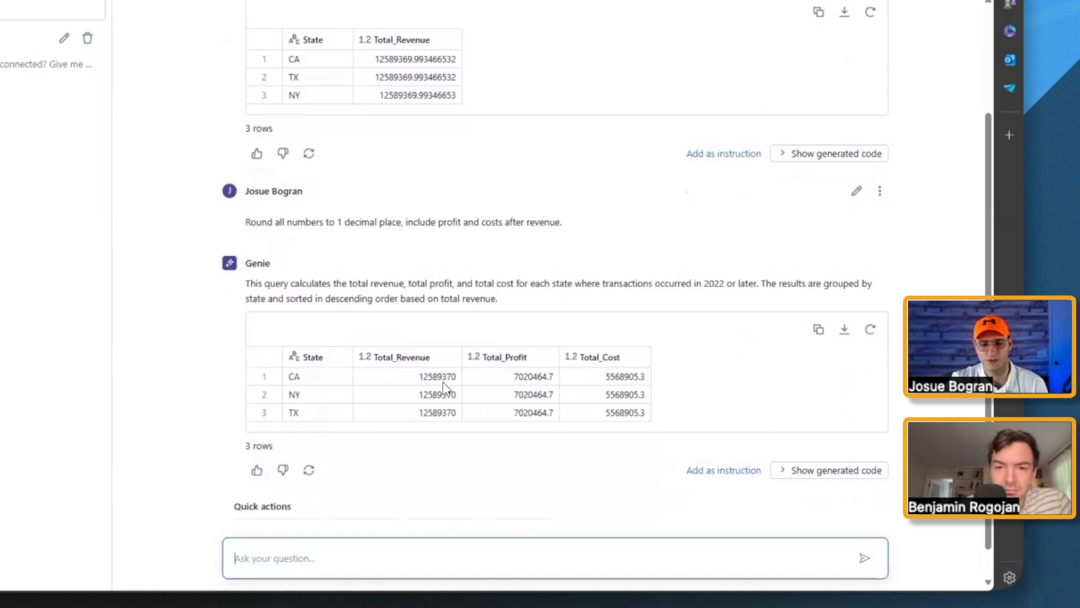
Examine the generated code of the rounded answer and compare its totals with the first sales by state answer
scroll(448, 386, up, 1)
scroll(447, 387, down, 1)
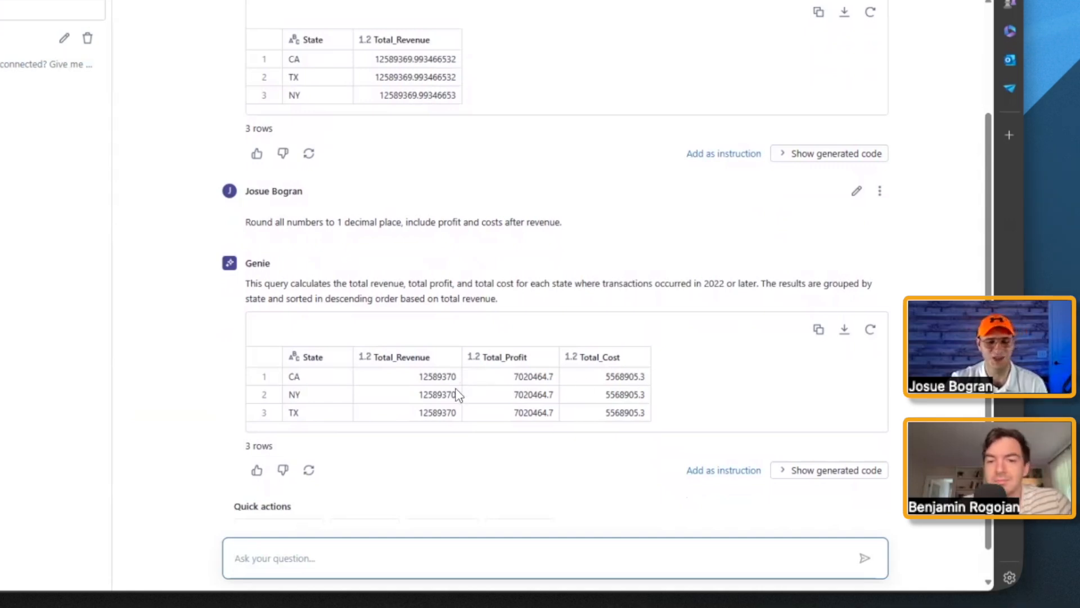
click(801, 471)
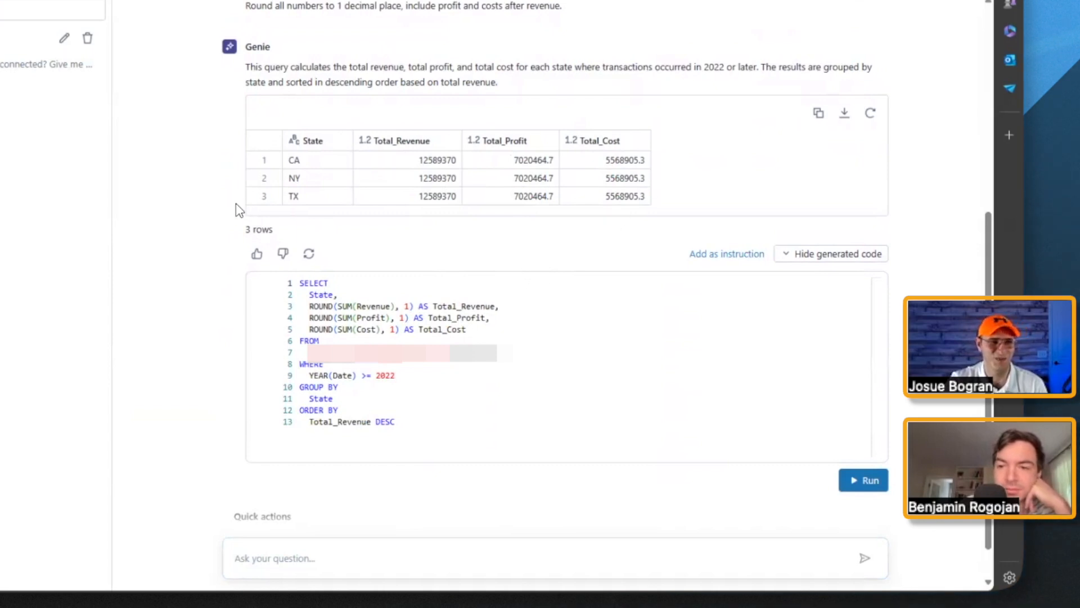
scroll(724, 209, up, 6)
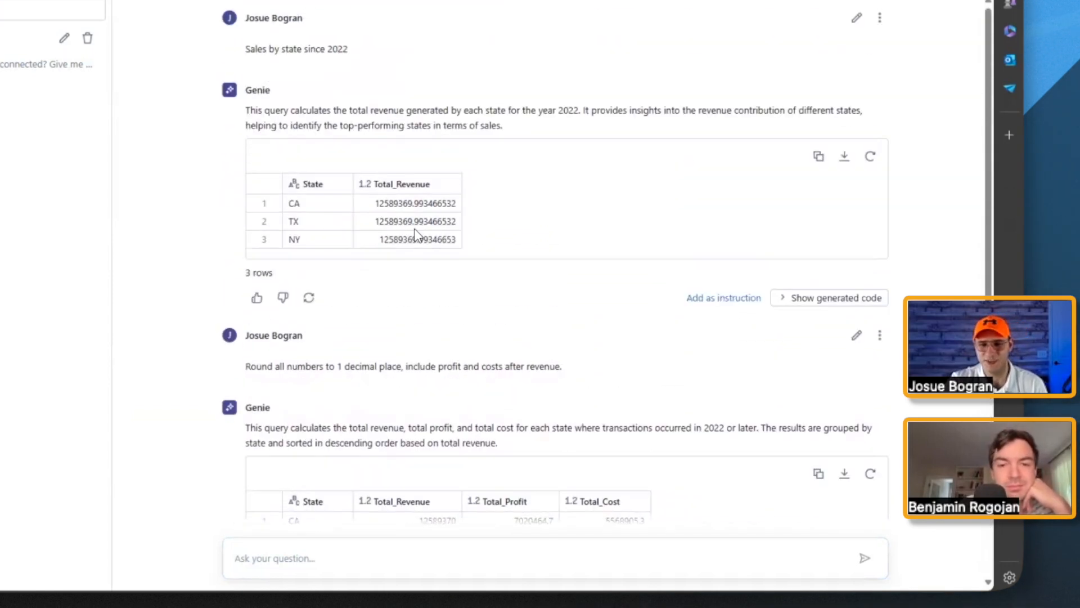
scroll(449, 240, down, 6)
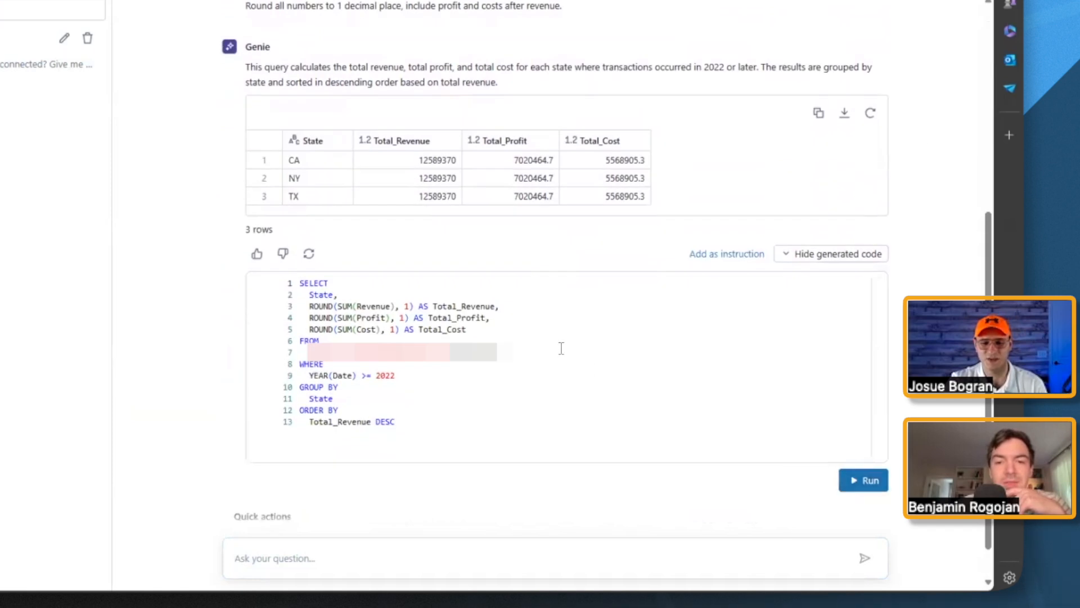
click(810, 256)
Tell Genie "All numbers should have 1 decimal place." and downvote the answer it gives
click(481, 546)
text(All nu)
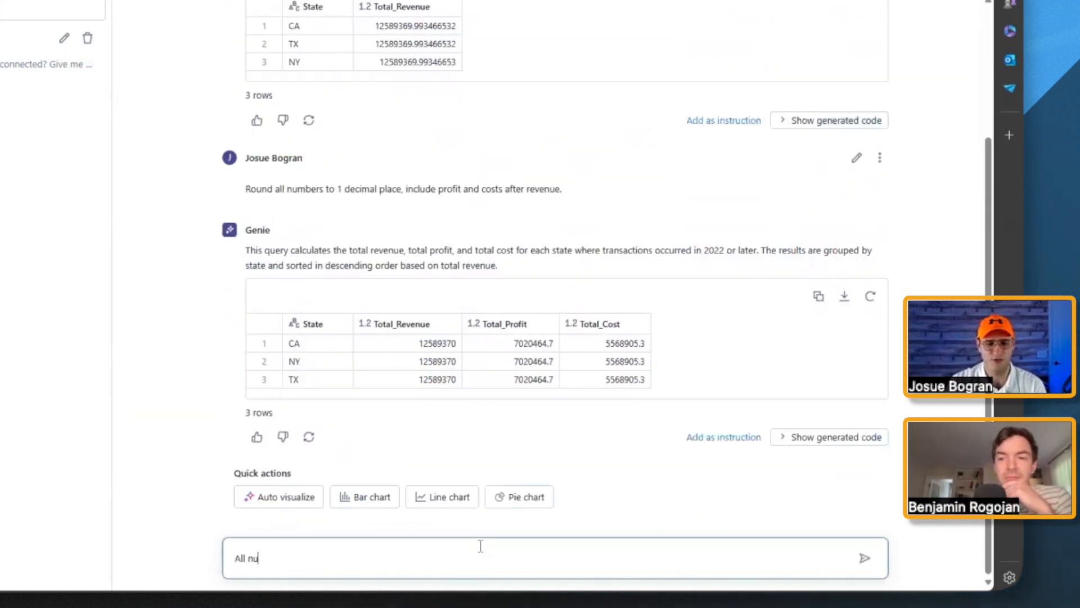
text(mbers should have 1 decimal place.)
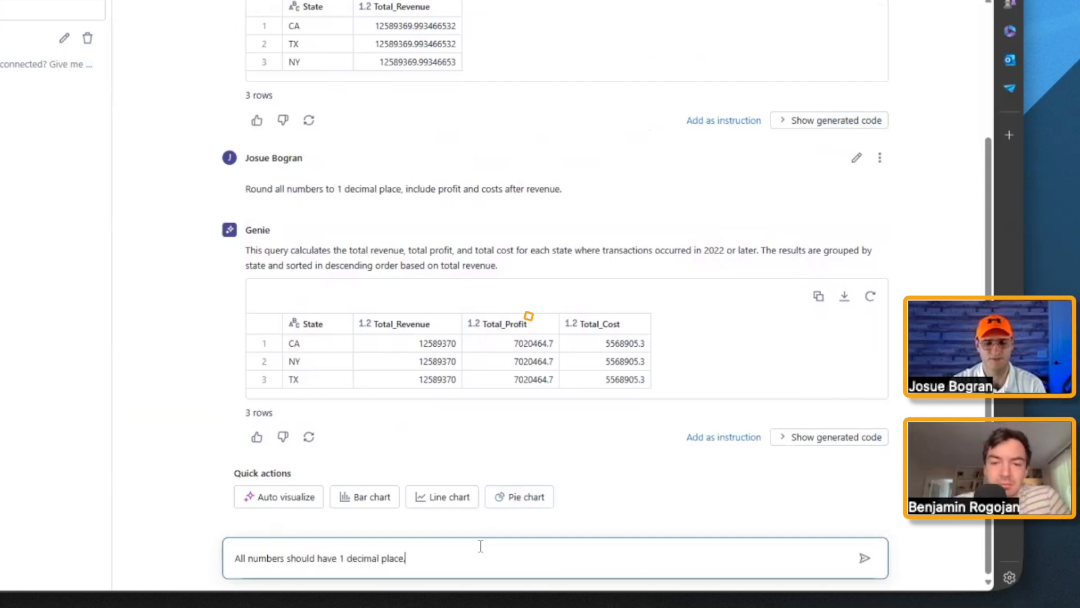
key(Return)
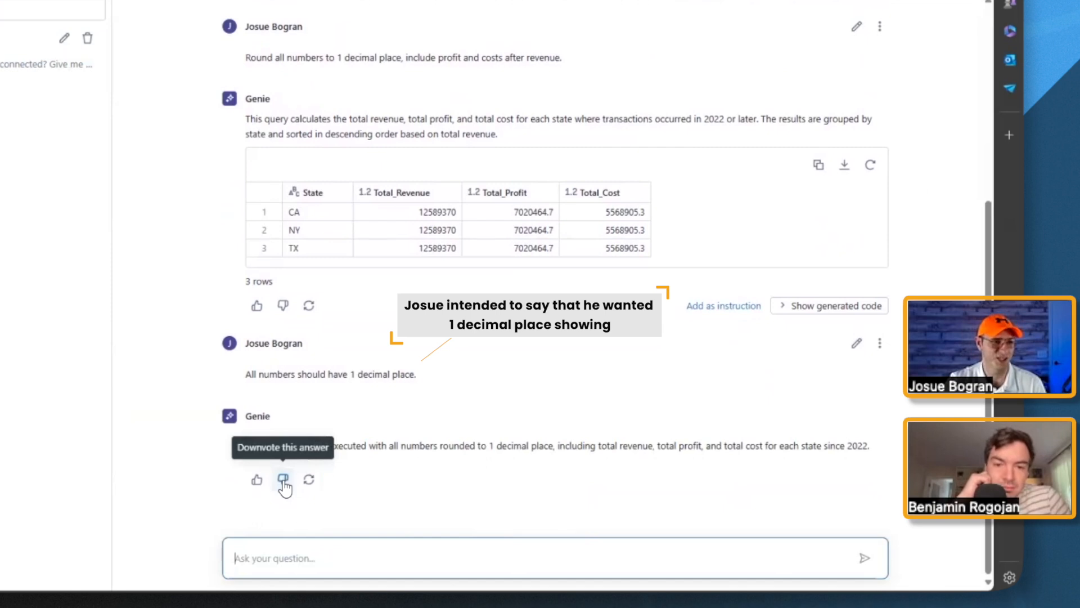
click(283, 481)
click(683, 367)
Show the code of the revenue, profit and cost answer, add it as an instruction, and open the space's instructions
scroll(678, 390, up, 1)
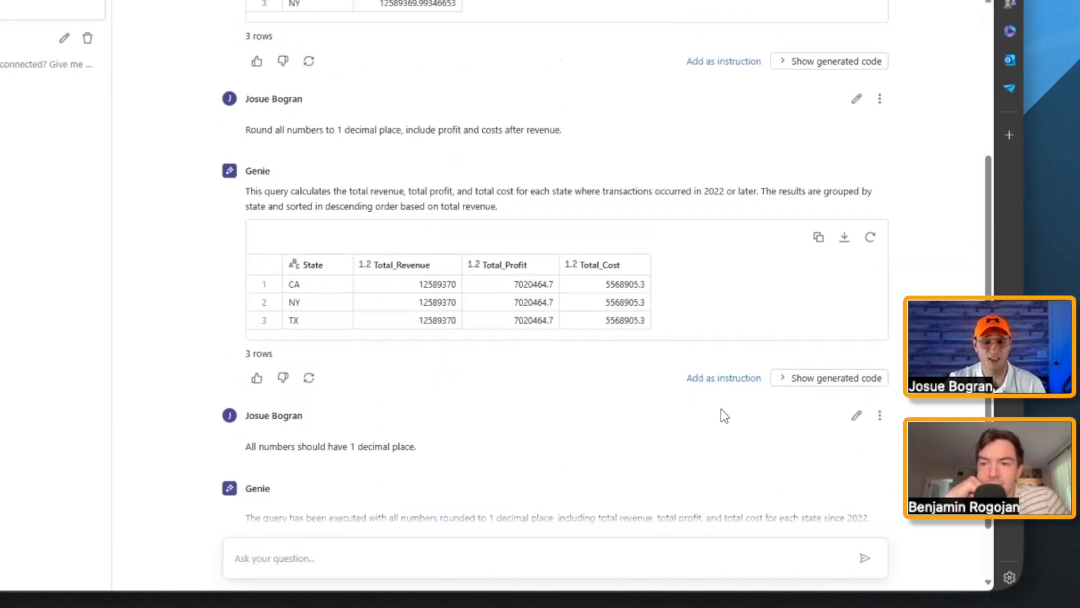
scroll(724, 416, down, 2)
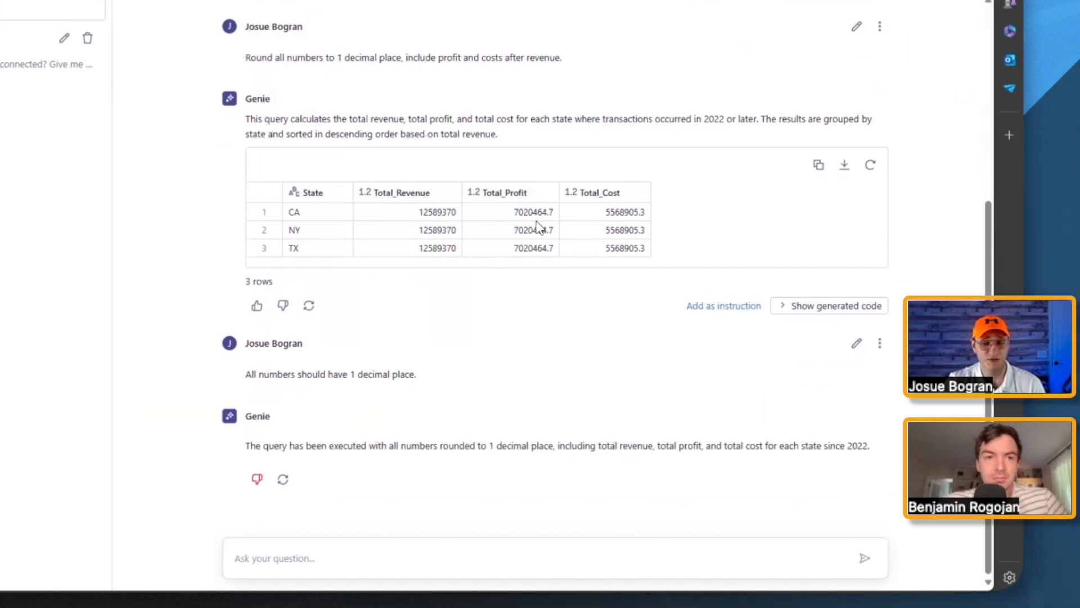
click(832, 313)
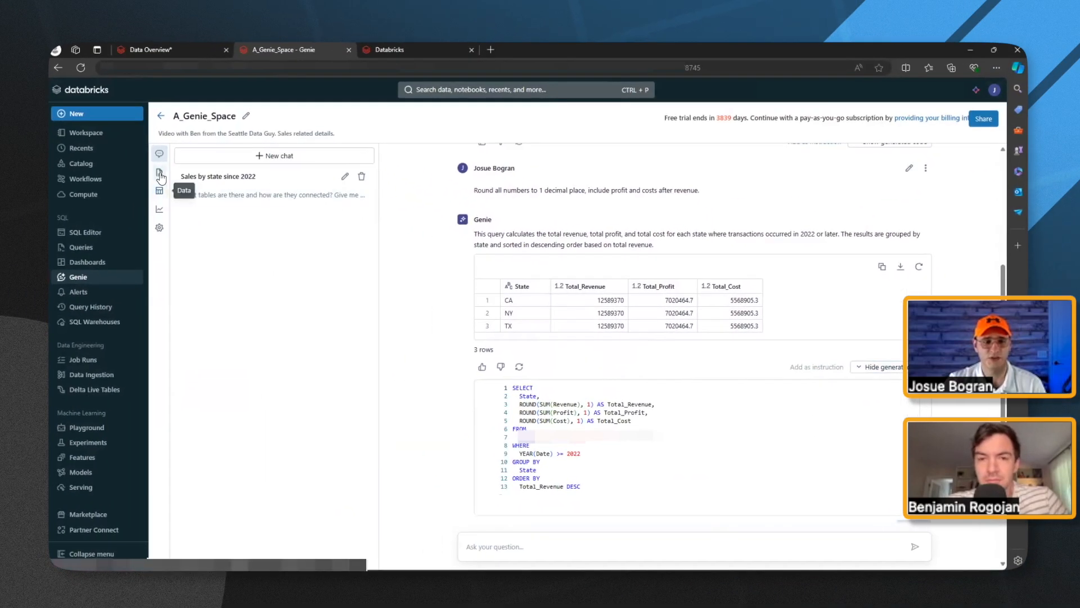
click(159, 172)
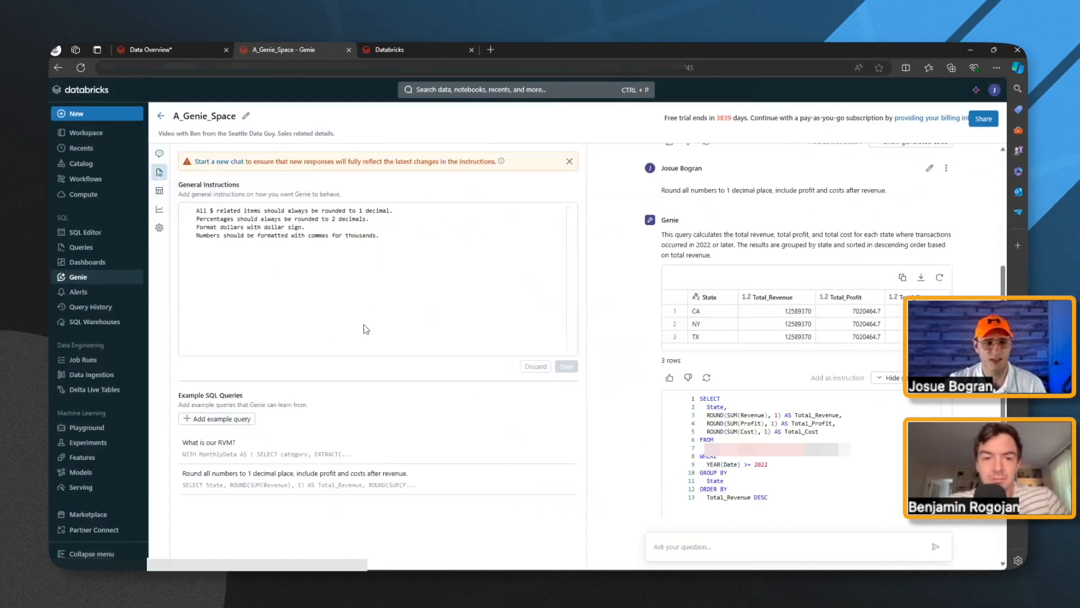
Change the newly added example query's question to "What are our sales?" and save it
click(298, 479)
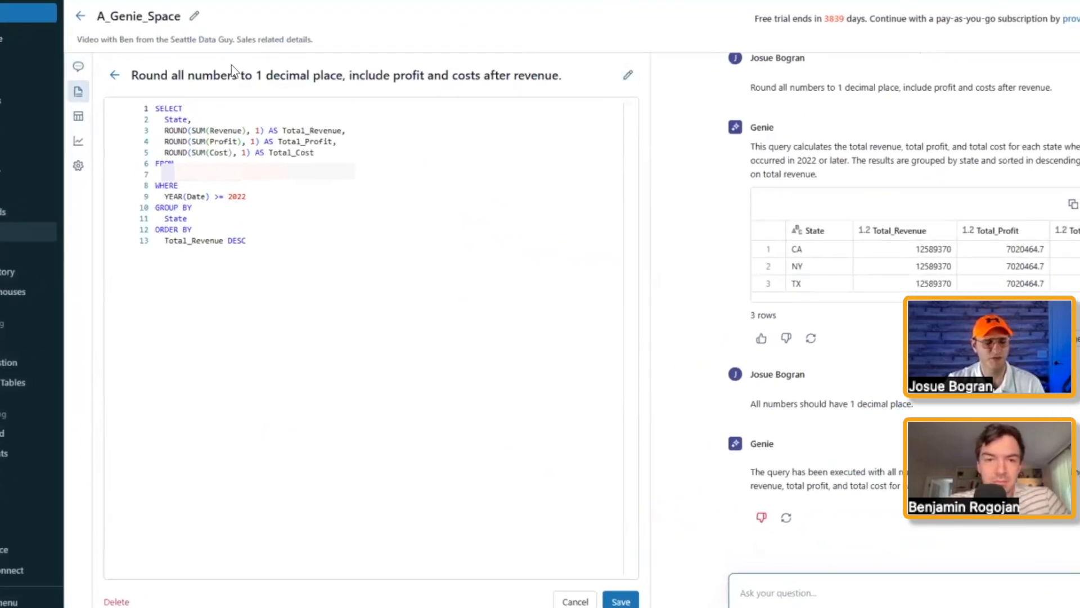
triple_click(281, 76)
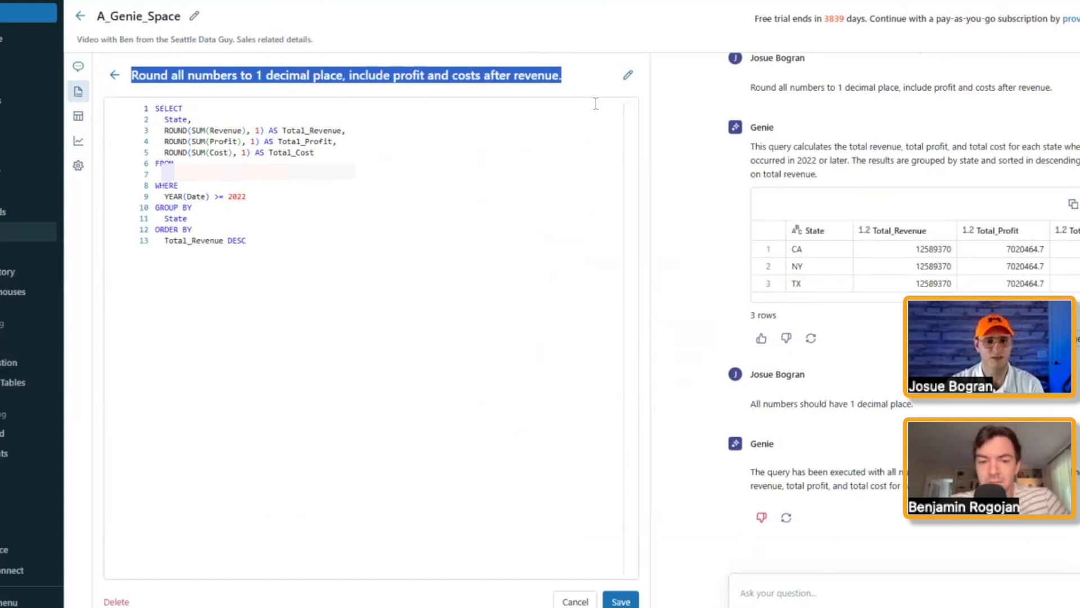
click(630, 74)
text(W)
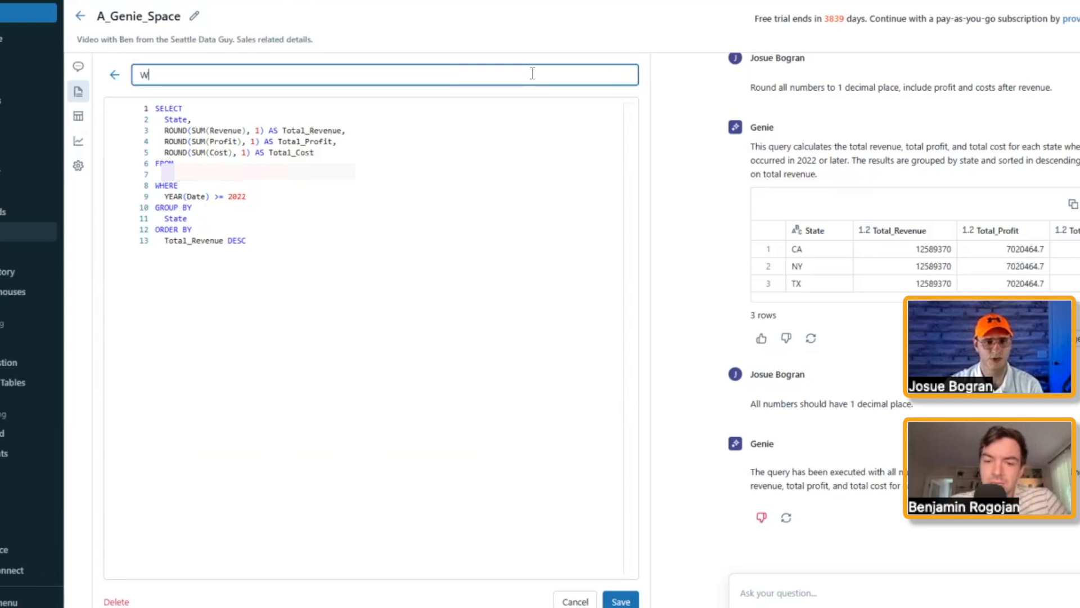
text(hat are our sales)
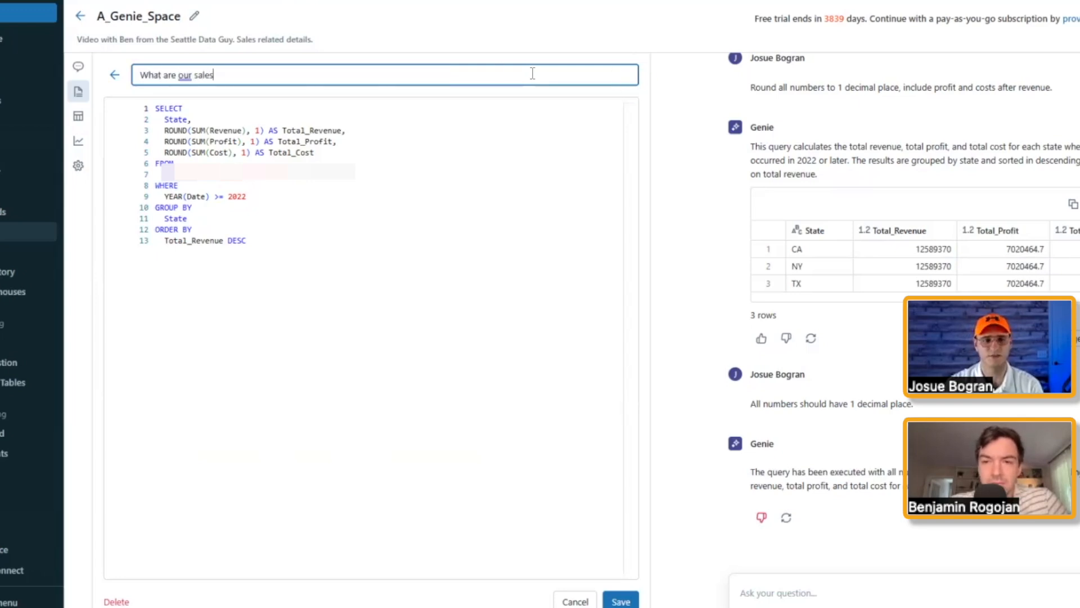
text(?)
key(ctrl+a)
click(656, 564)
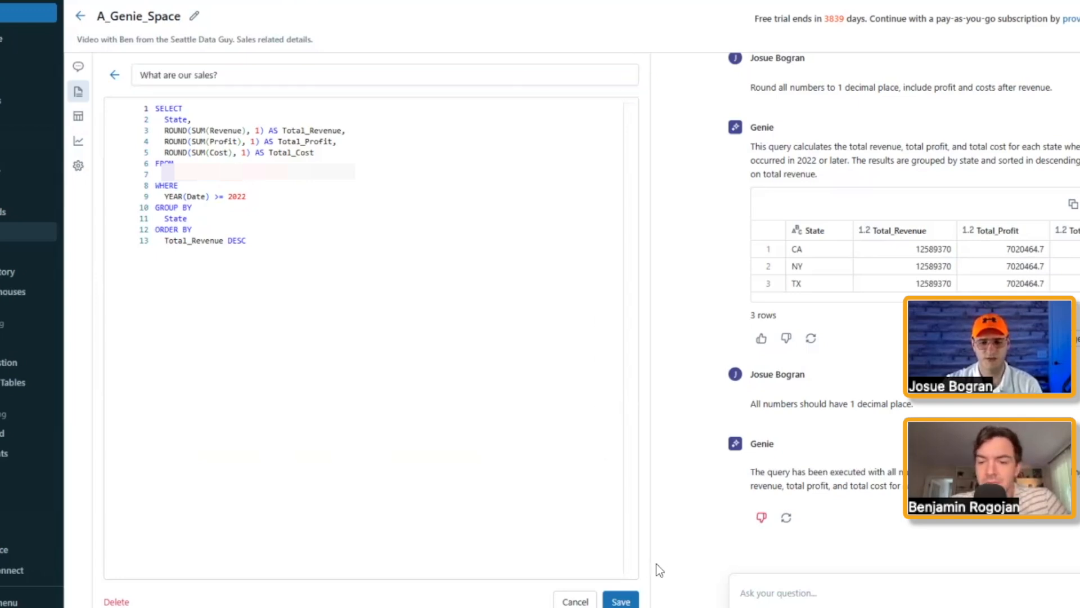
click(621, 597)
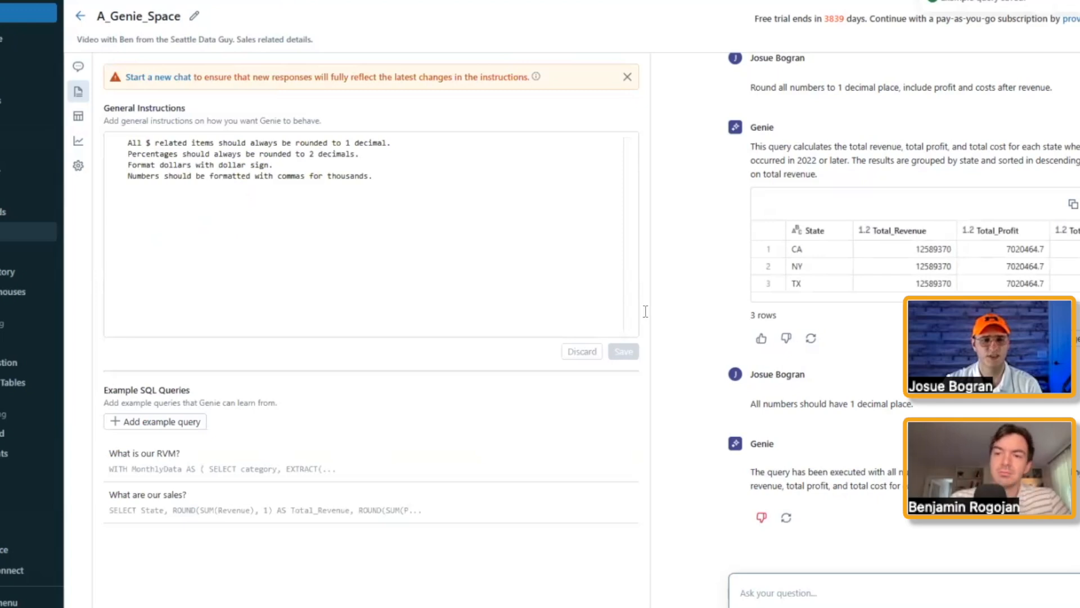
Start a new chat and ask Genie "What are our sales?"
click(78, 66)
click(292, 76)
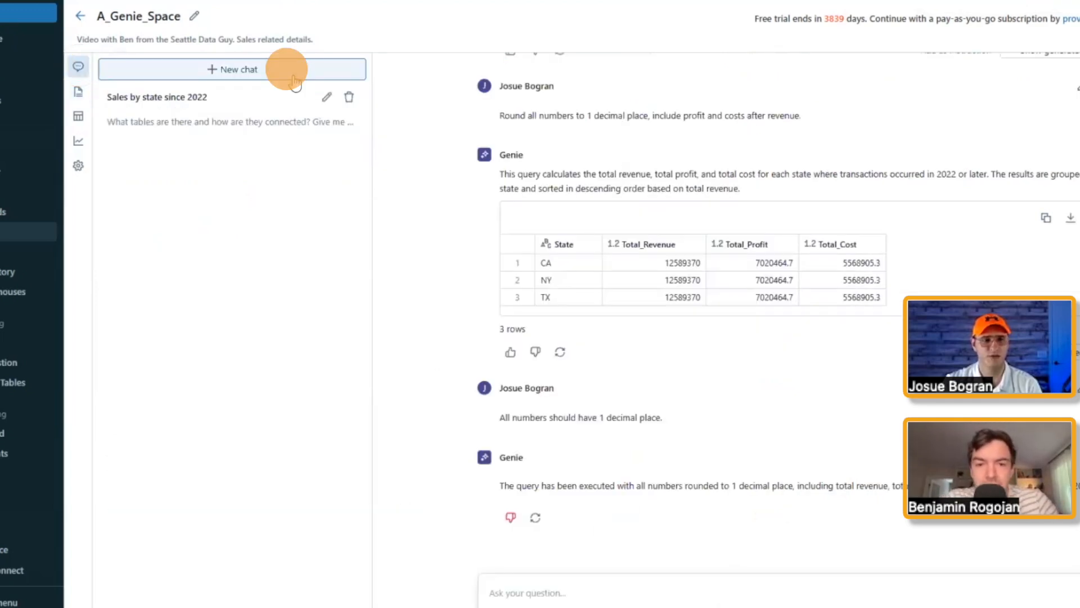
text(What are our sales?)
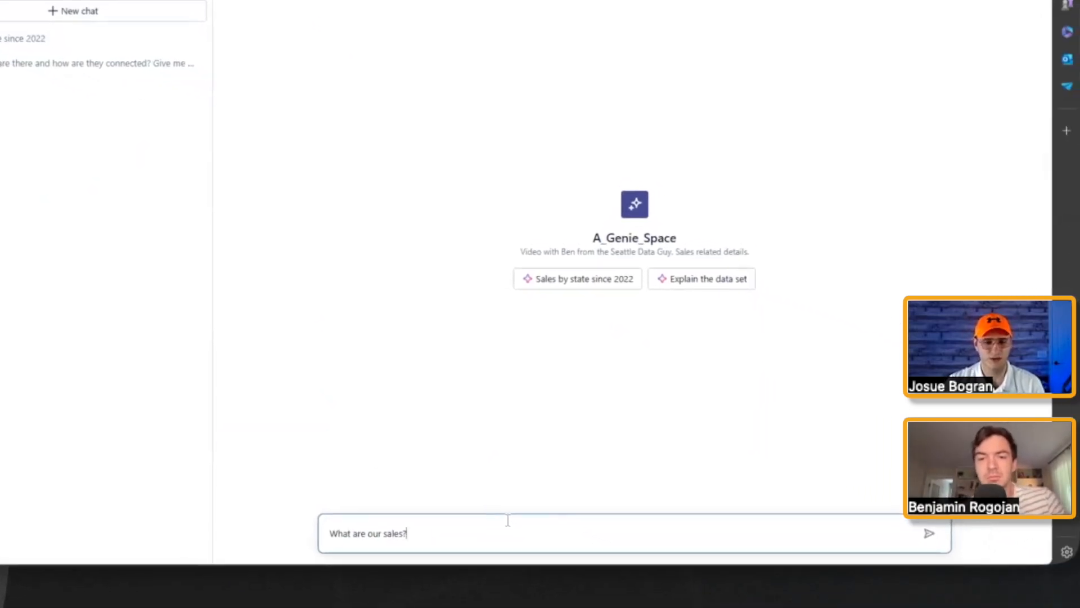
key(Return)
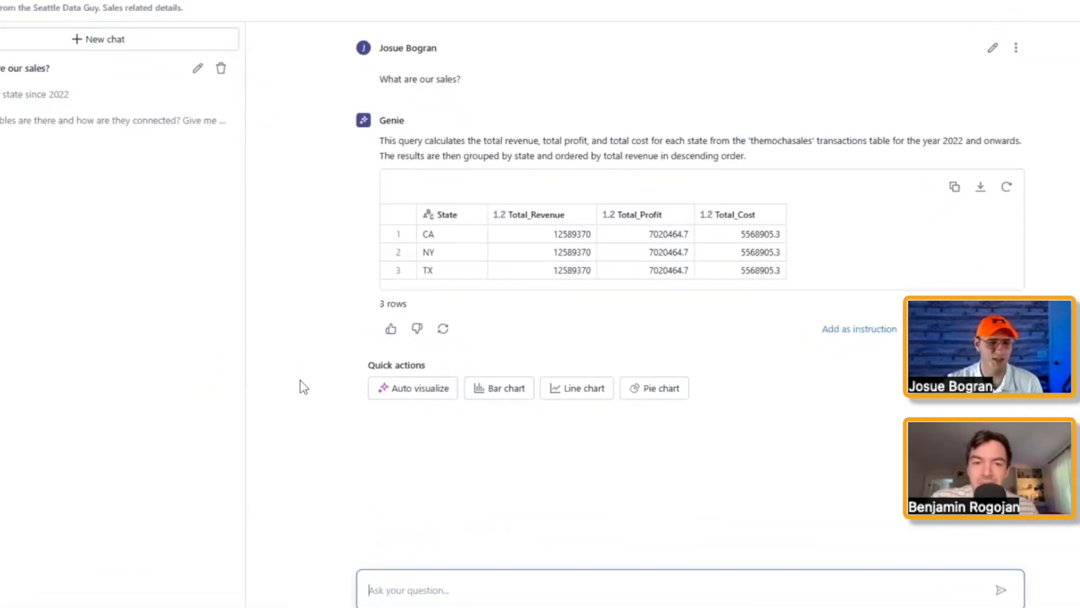
Start a new chat and ask Genie "I want to look at our RVM"
click(195, 41)
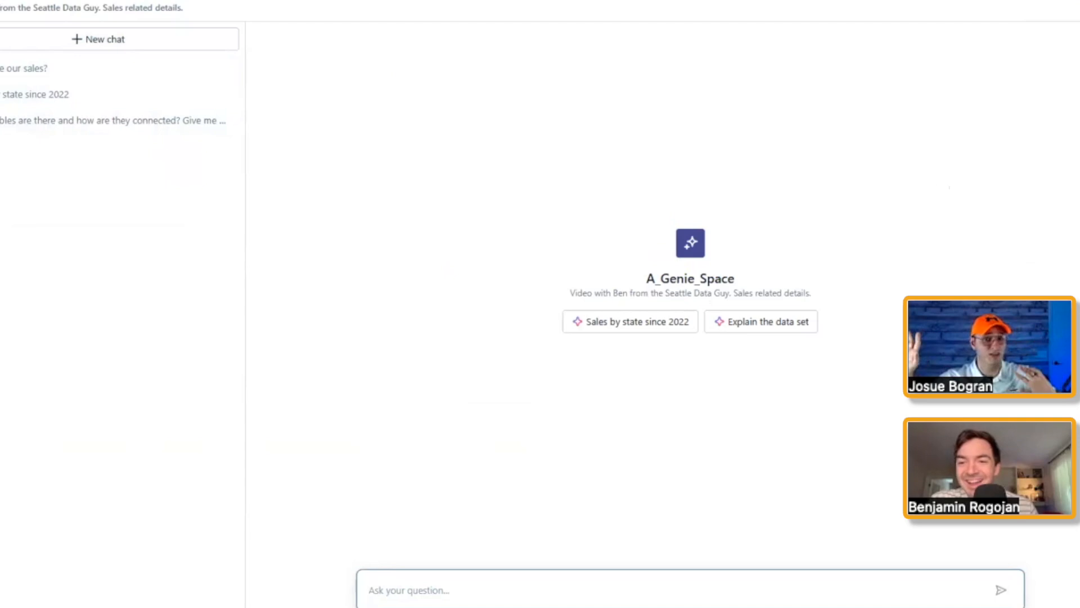
click(370, 590)
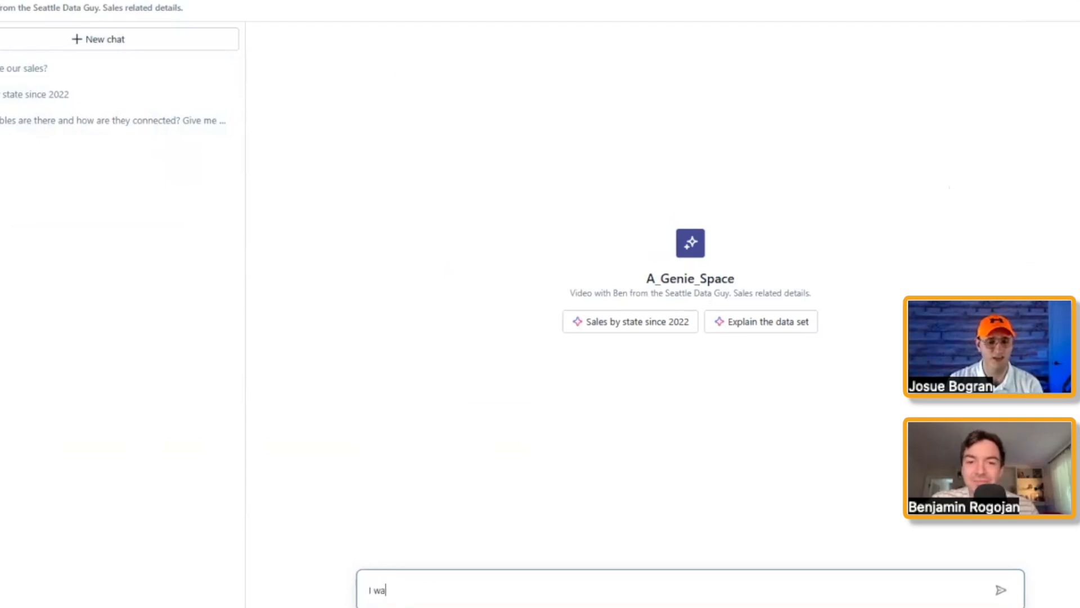
text(I want to look at our RVM)
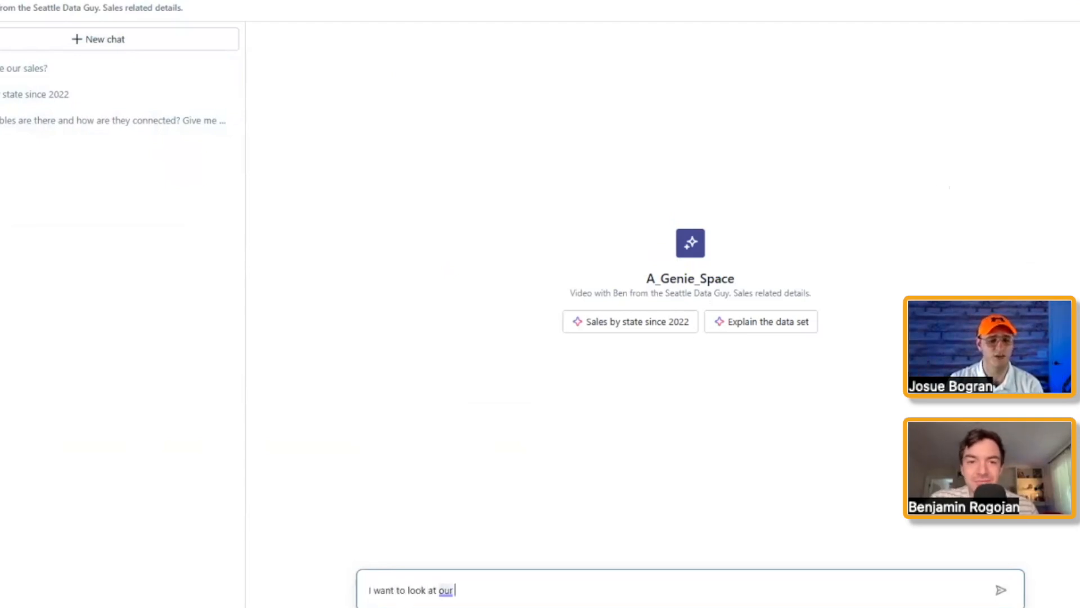
key(Return)
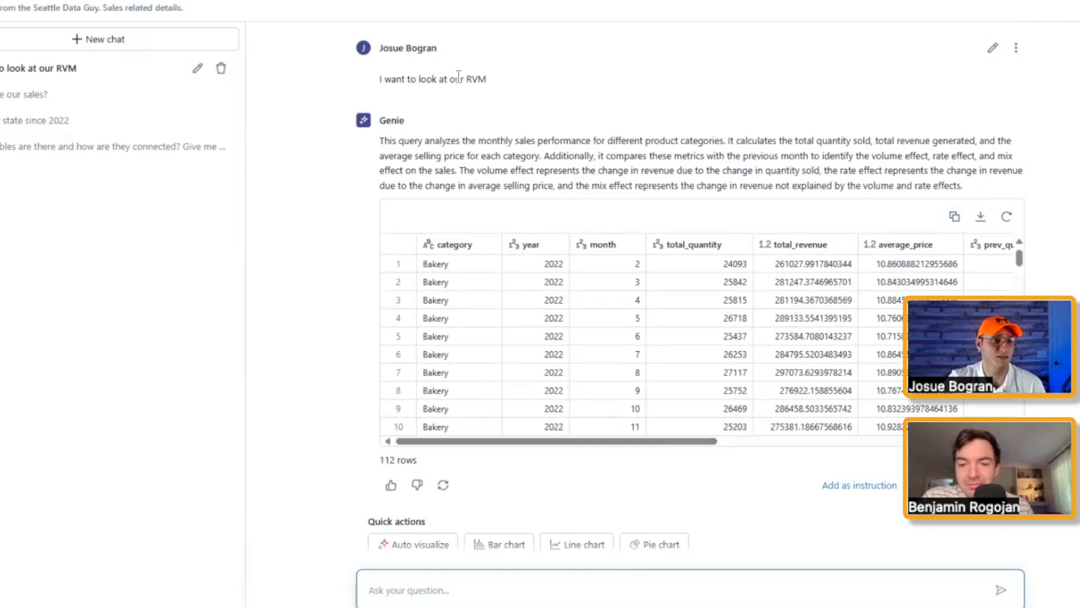
Examine the RVM answer's volume, rate and mix effect columns and its generated code
drag(586, 445, 885, 463)
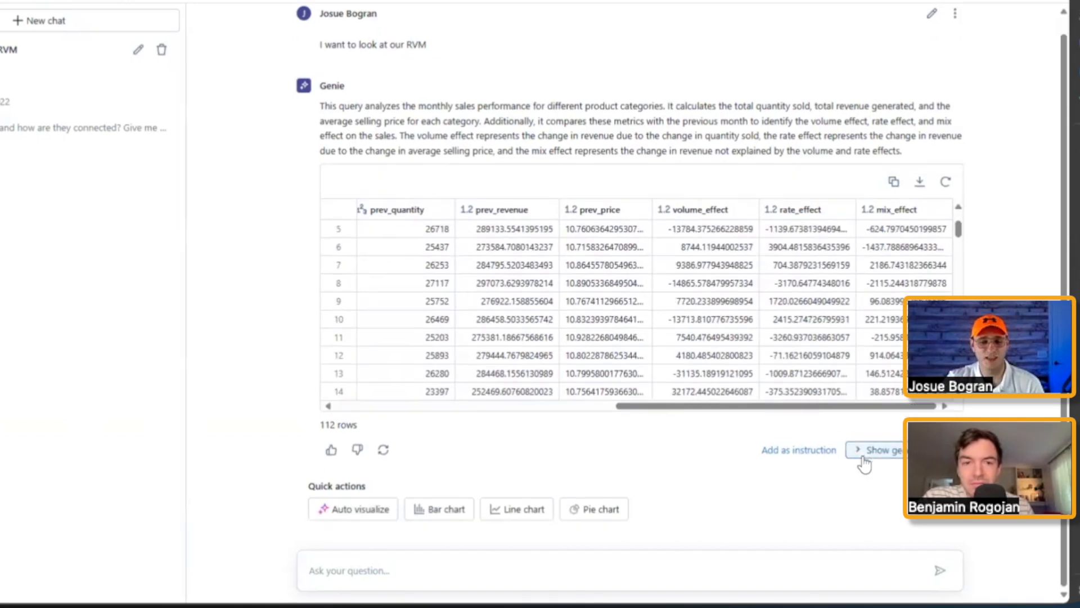
click(865, 464)
scroll(703, 433, down, 5)
scroll(656, 405, down, 2)
scroll(647, 408, up, 5)
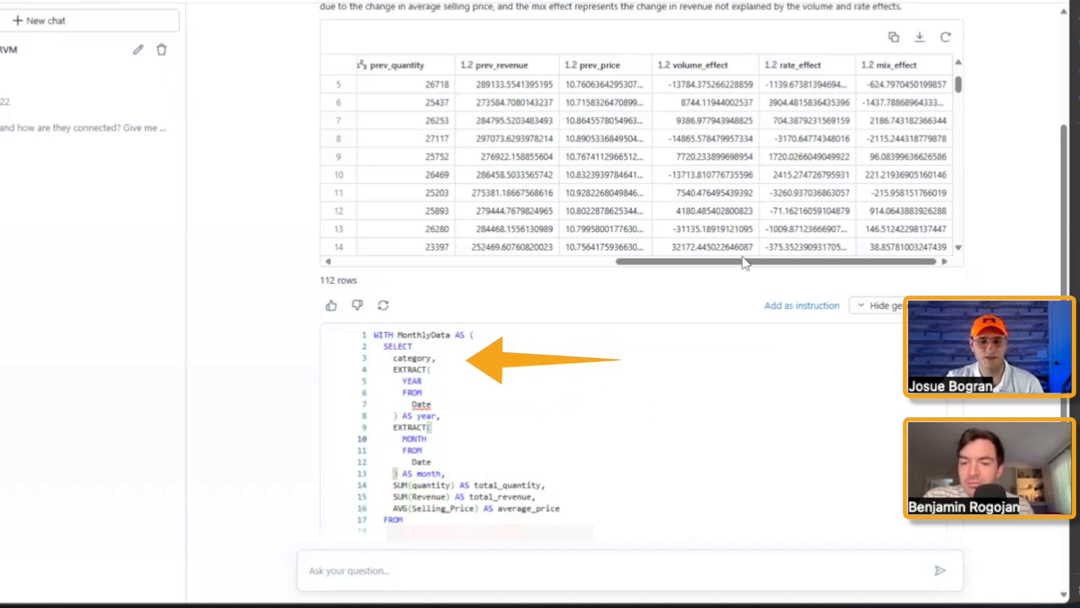
scroll(571, 247, left, 5)
scroll(571, 248, left, 3)
scroll(405, 245, up, 6)
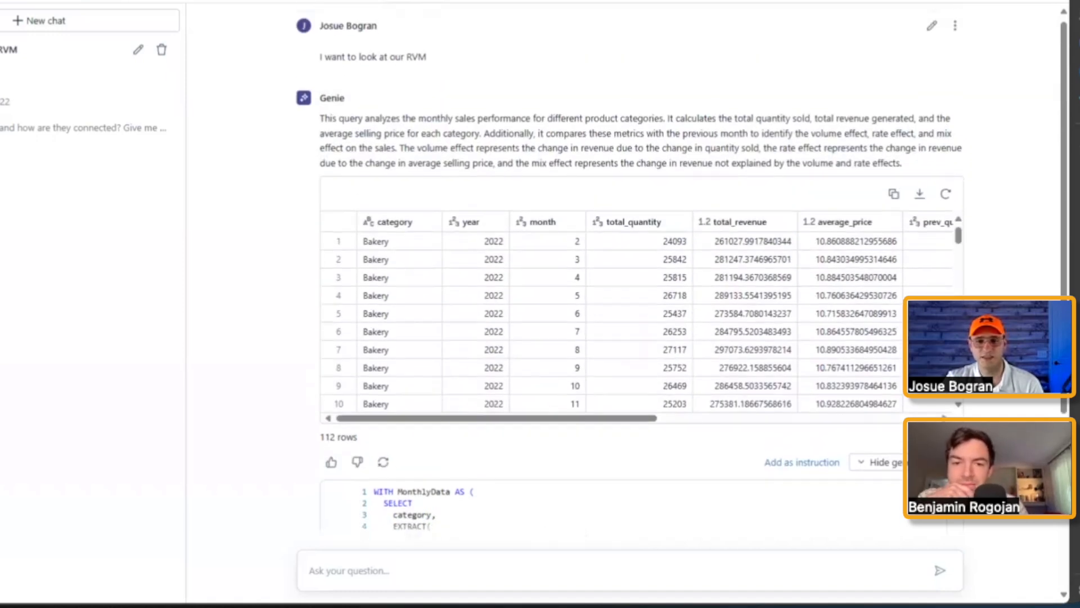
Tell Genie "I want it by product instead of category" as a follow-up to the RVM answer
scroll(832, 385, down, 3)
click(484, 566)
text(I)
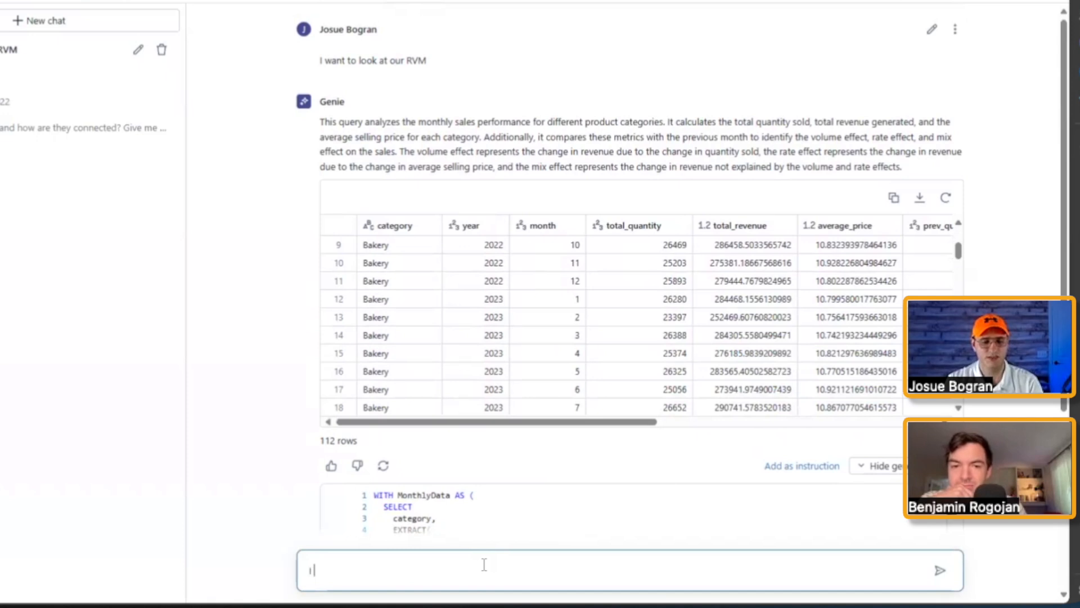
text( want it by product instead of category)
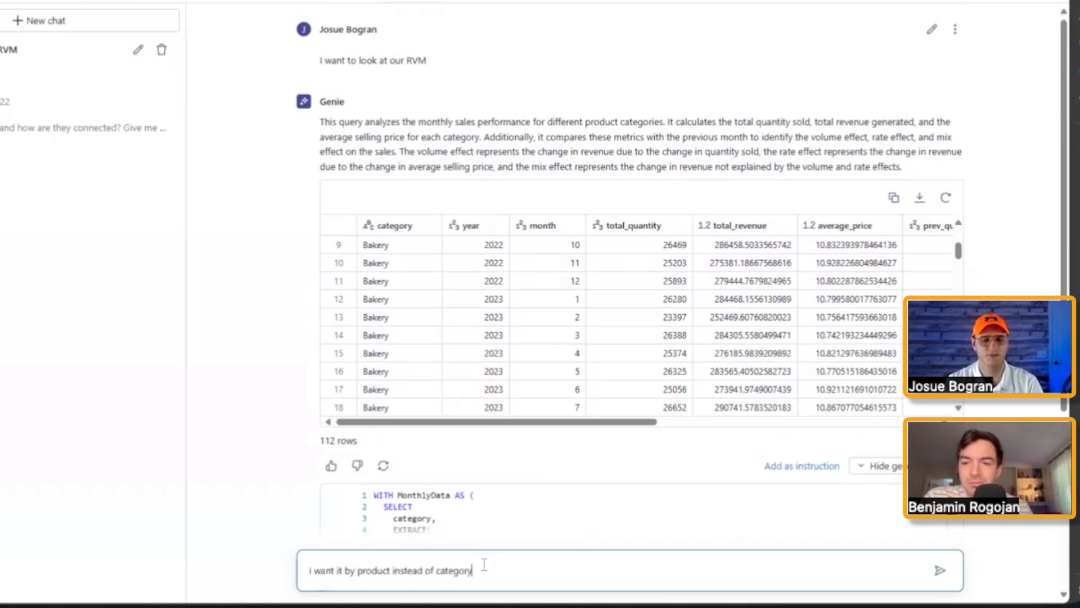
key(Return)
Examine the product-level RVM results across all columns and compare them with the category-level answer
scroll(721, 446, down, 8)
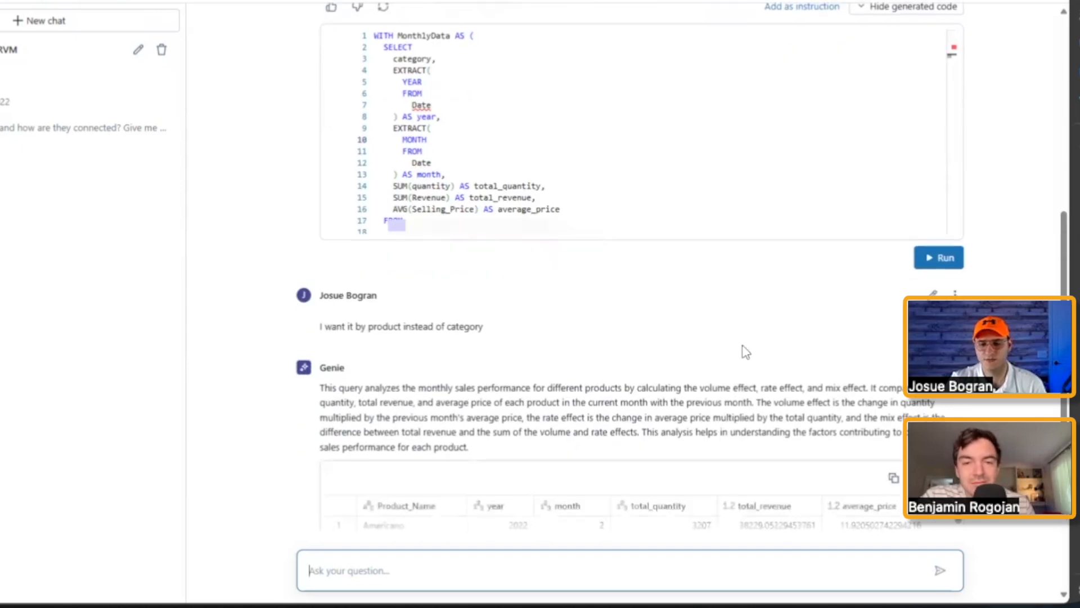
drag(499, 486, 805, 487)
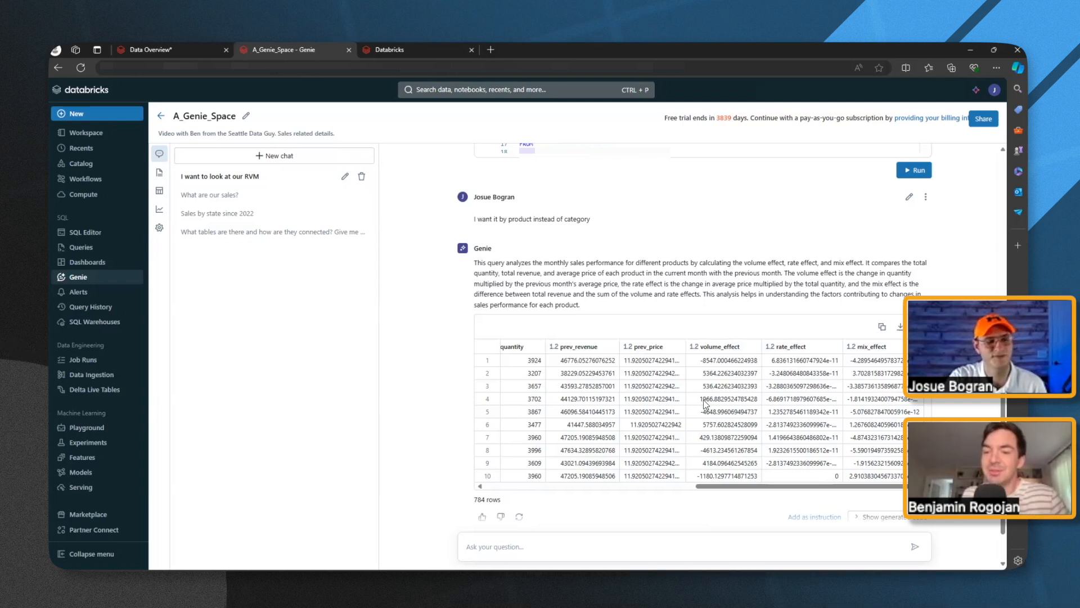
scroll(691, 387, down, 2)
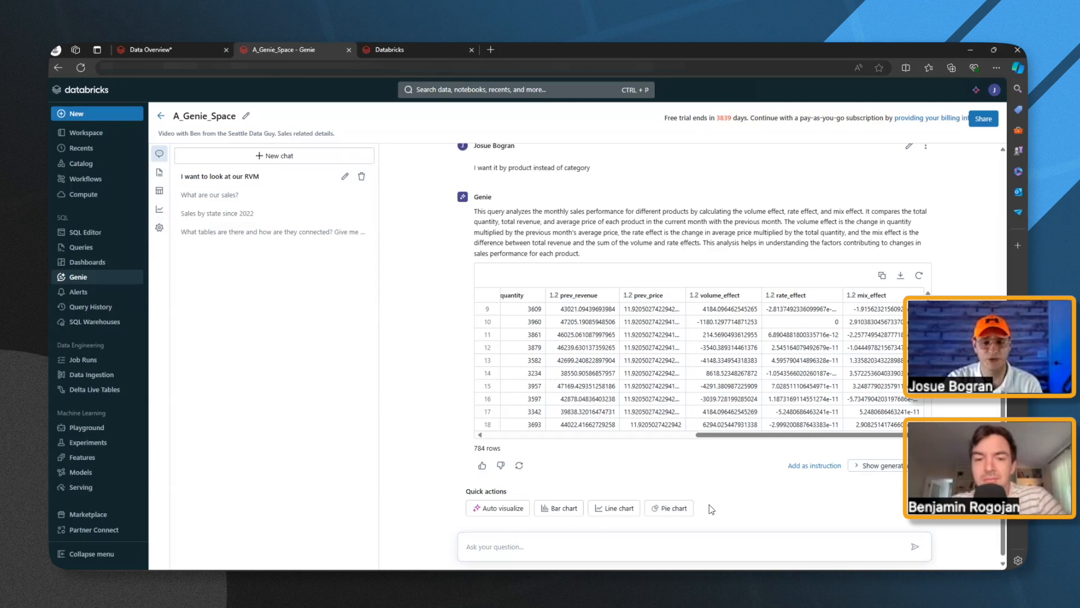
scroll(467, 287, up, 10)
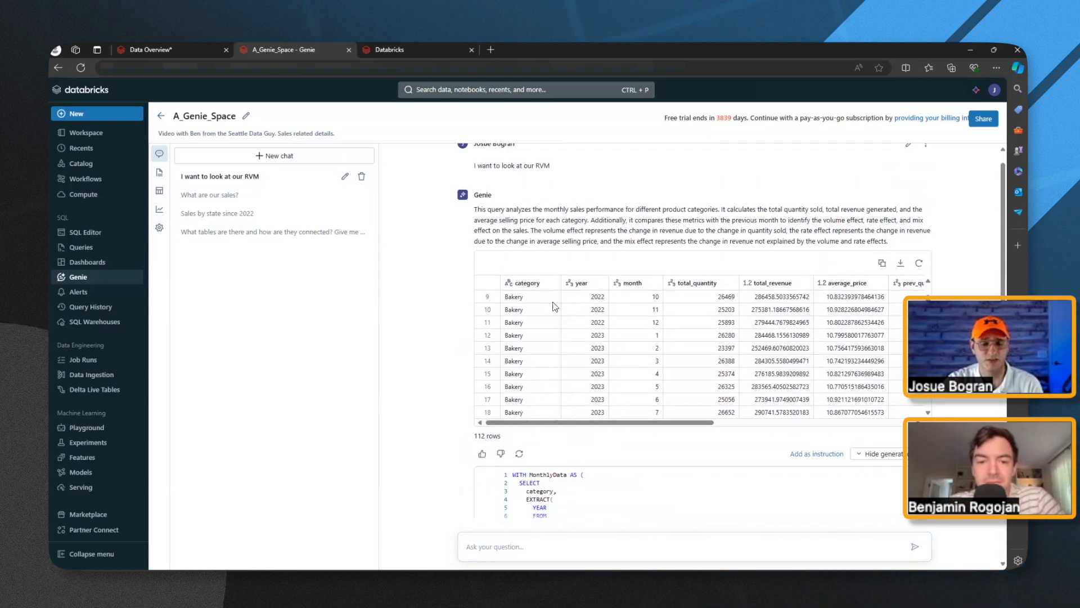
scroll(457, 372, down, 1)
scroll(521, 336, down, 10)
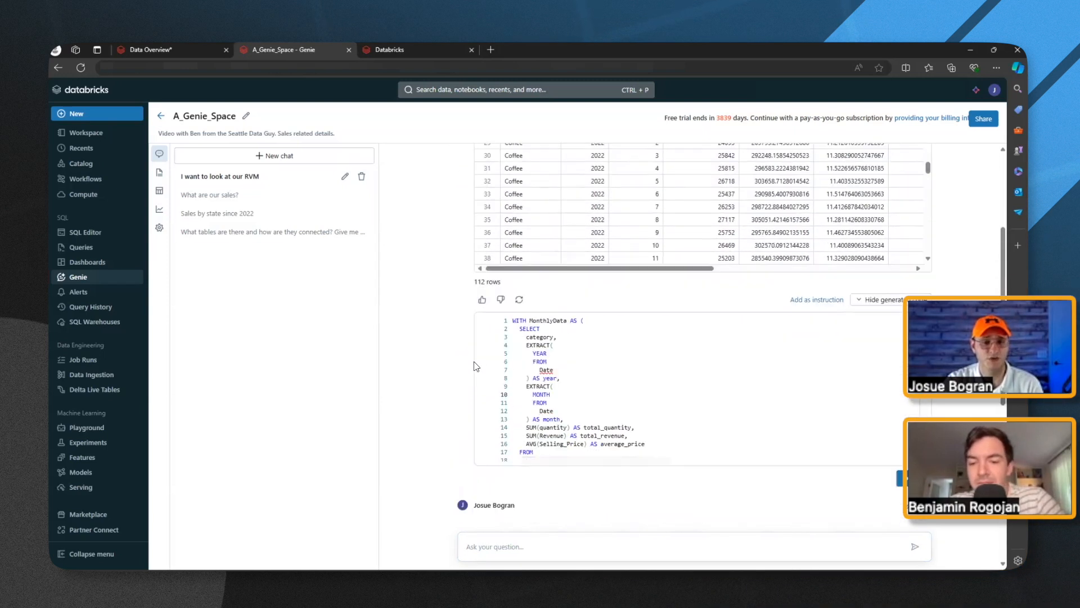
drag(723, 435, 499, 411)
scroll(635, 464, down, 1)
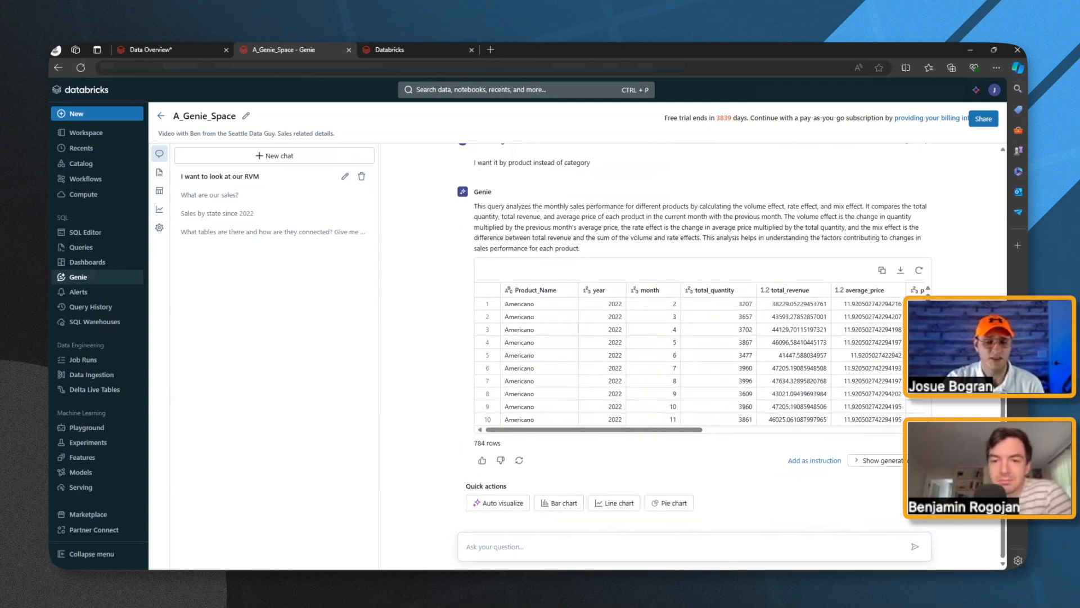
Tell Genie "I just want to look at the data for 2024." in the RVM chat
click(911, 536)
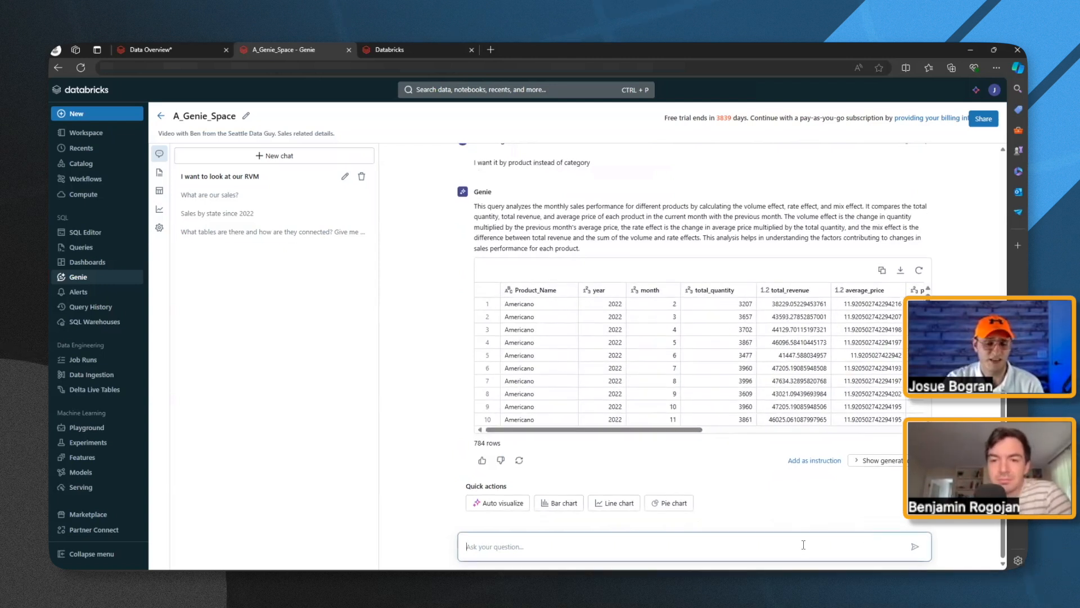
click(706, 430)
text(I just wa)
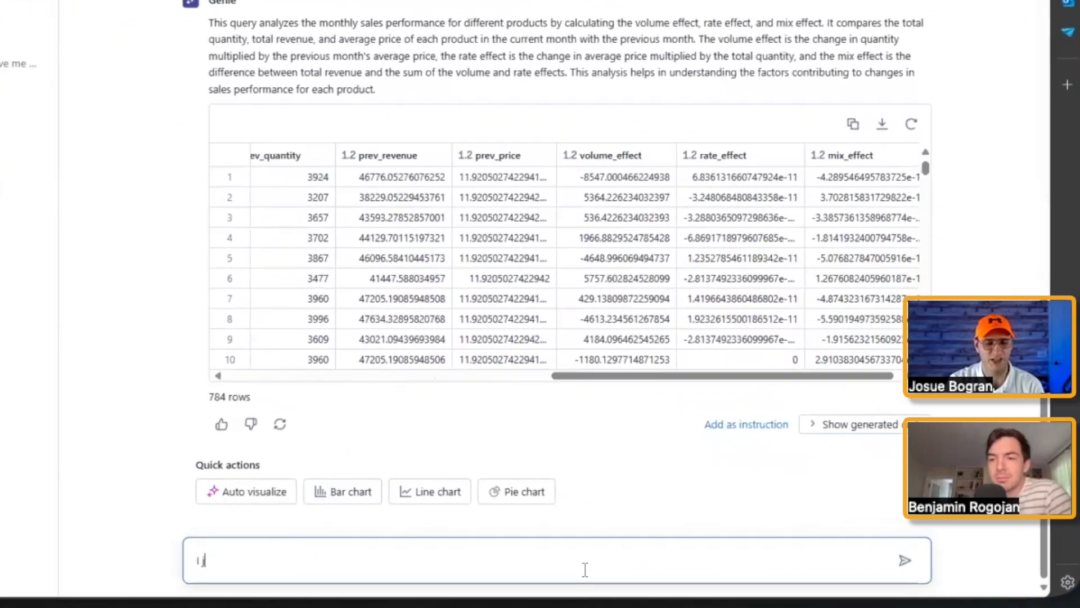
text(nt to look)
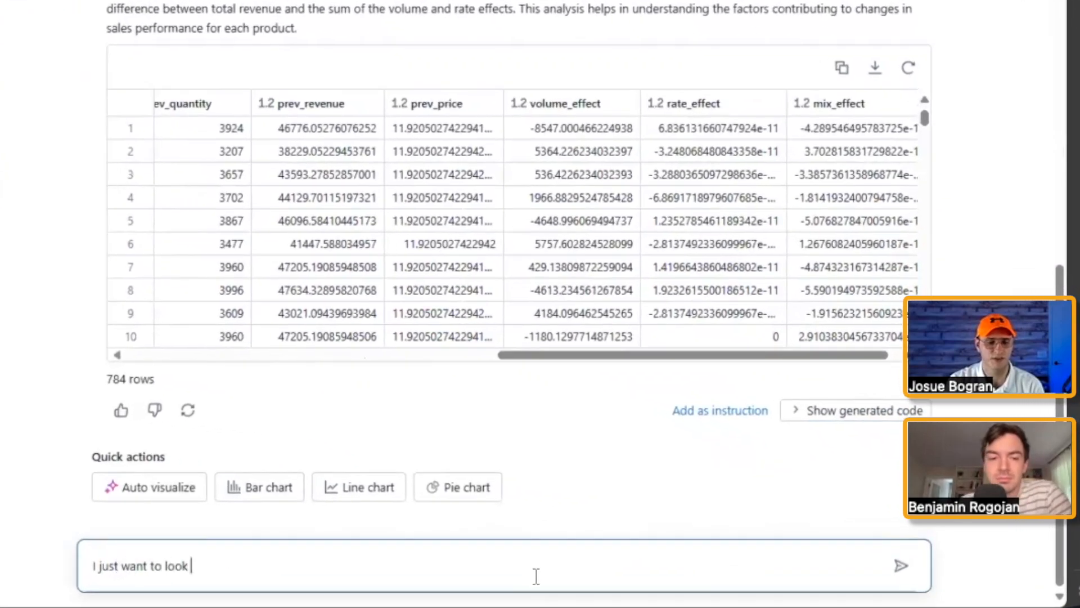
text( at the data for 2024.)
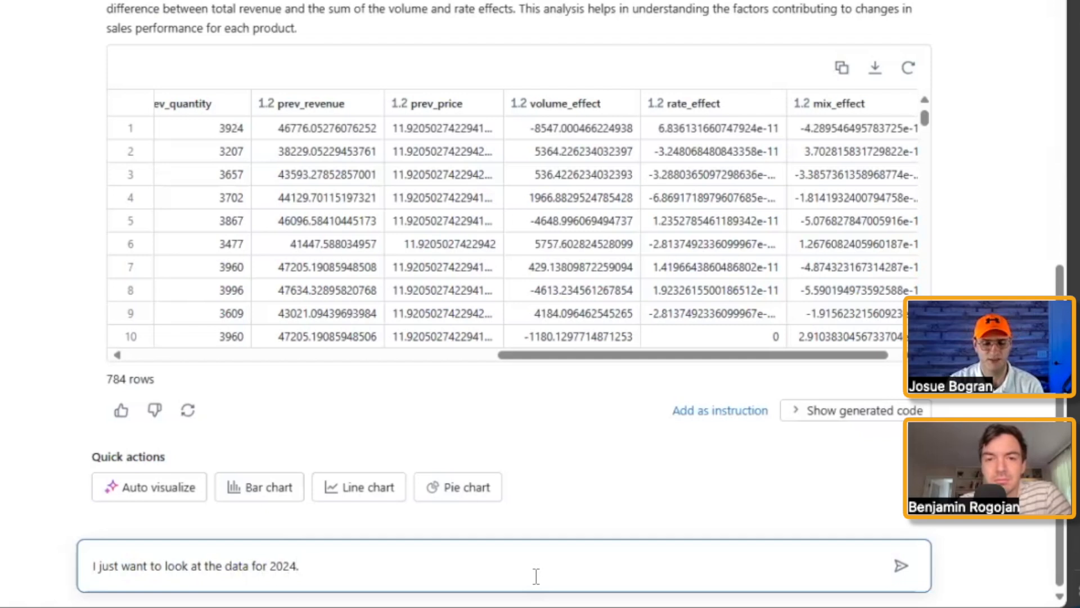
key(Return)
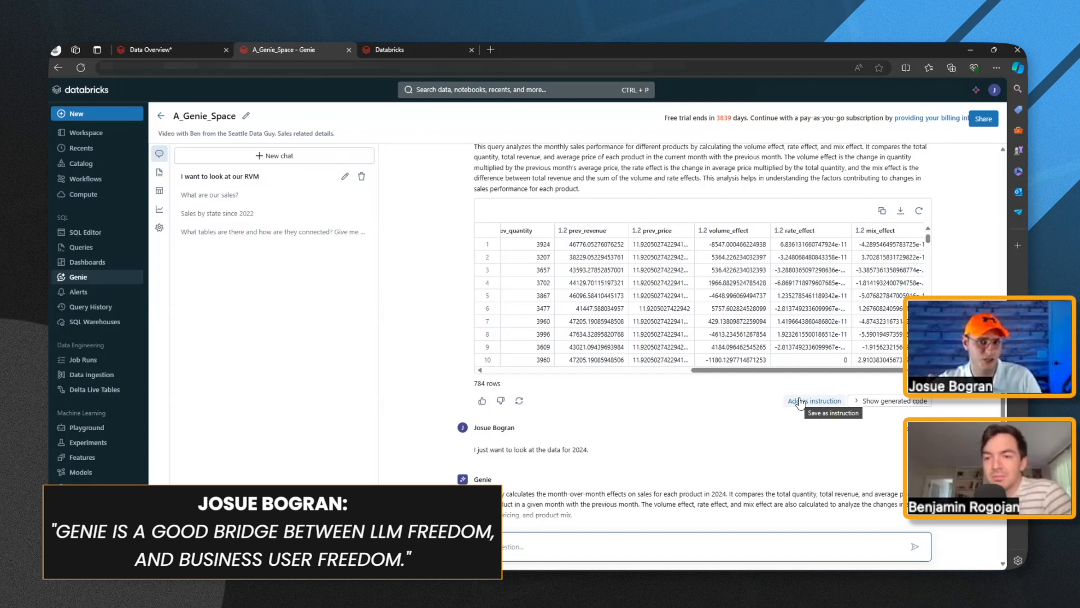
Check the 2024 answer's volume, rate and mix effect columns and tell Genie "This data is wrong!"
scroll(730, 421, down, 5)
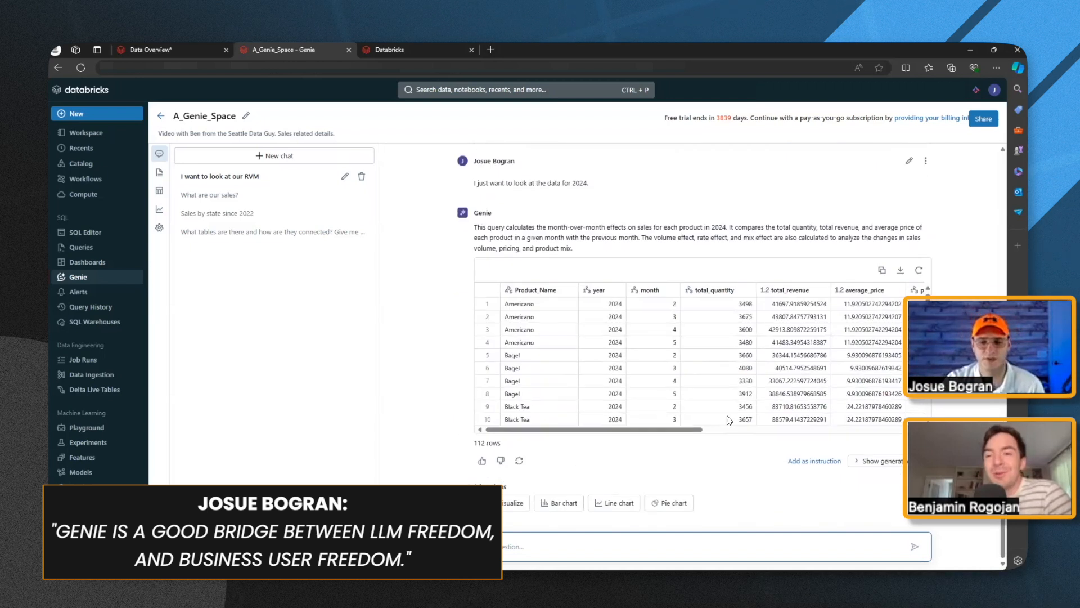
click(687, 430)
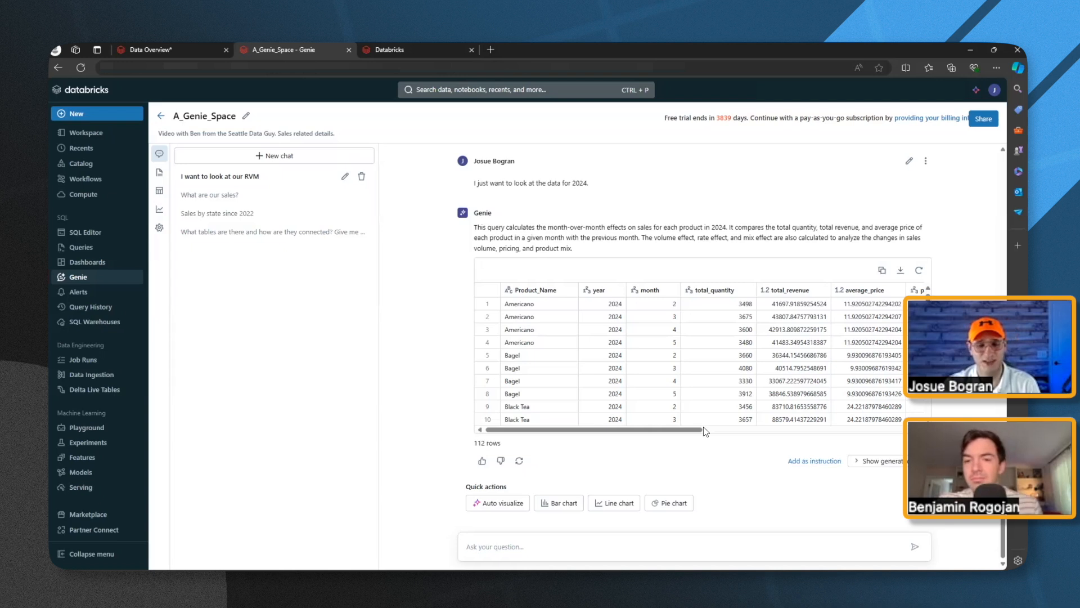
drag(698, 429, 920, 430)
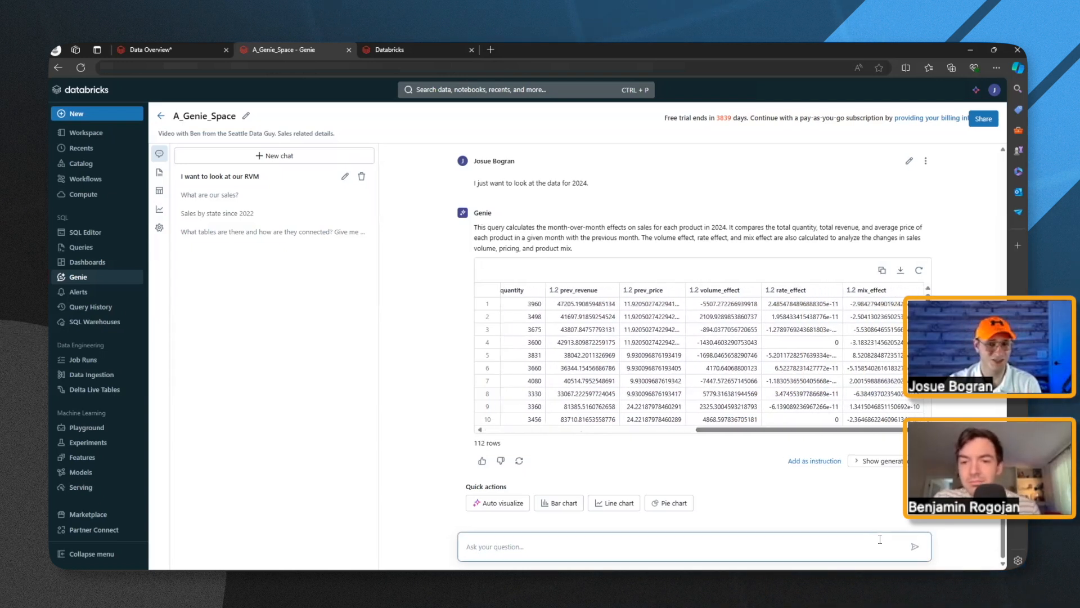
click(673, 539)
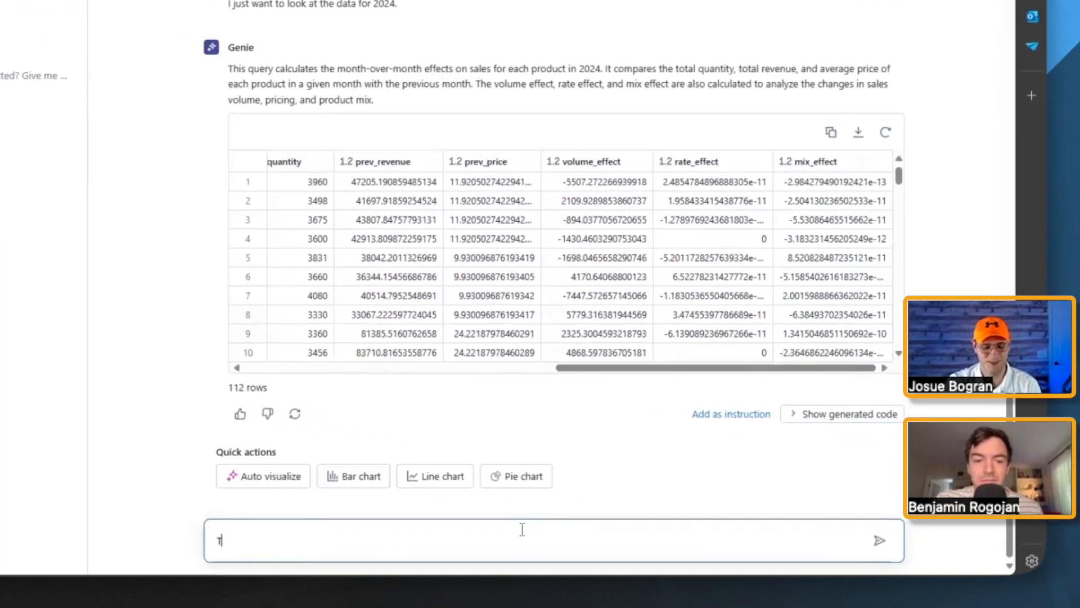
text(This data is wrong)
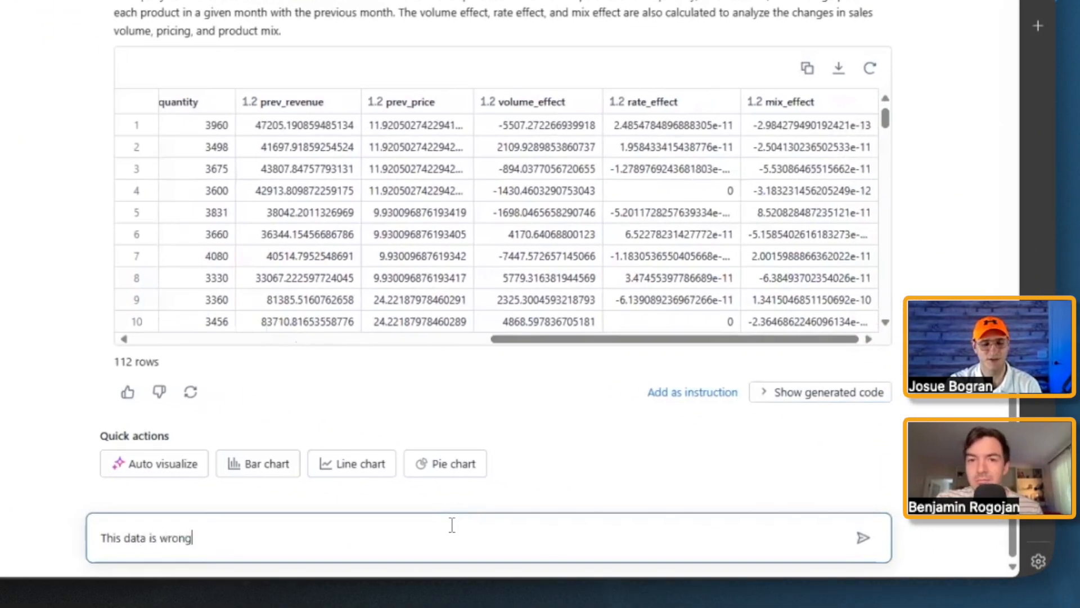
key(Return)
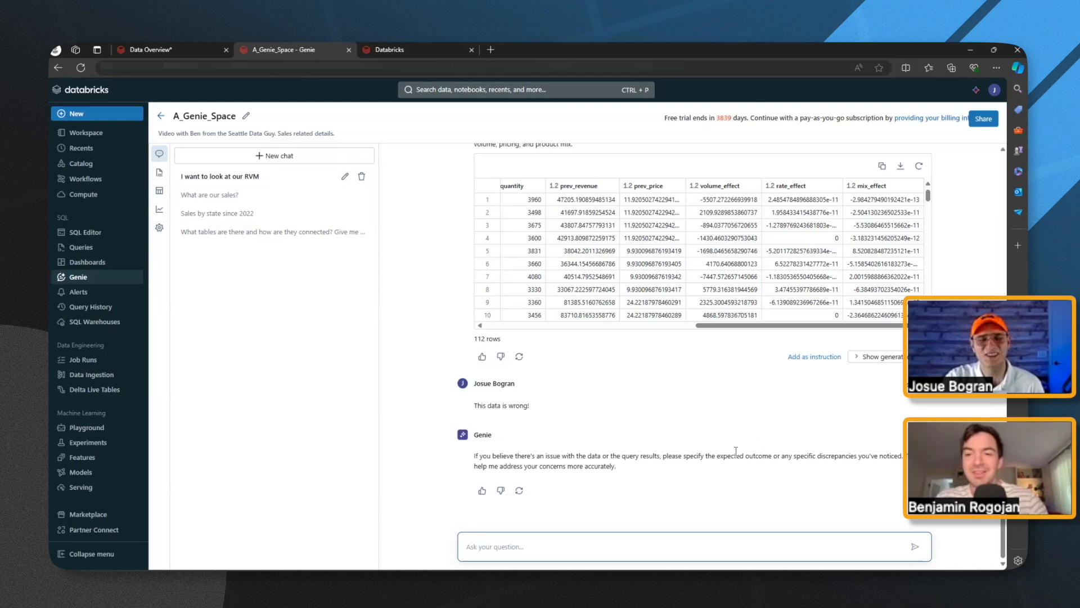
Delete the "This data is wrong!" message from the chat
scroll(746, 472, up, 2)
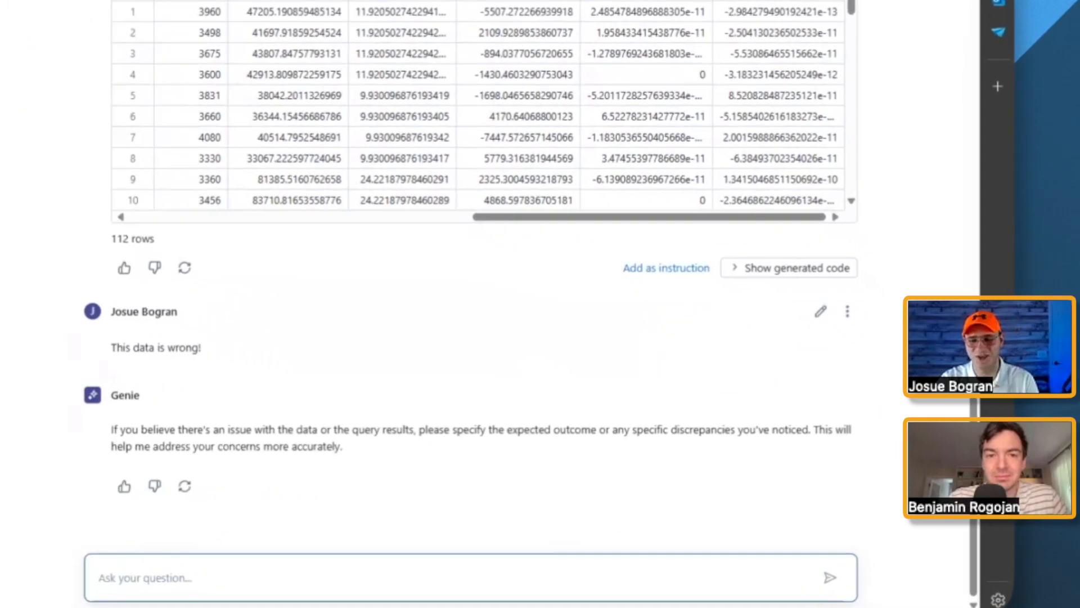
click(847, 312)
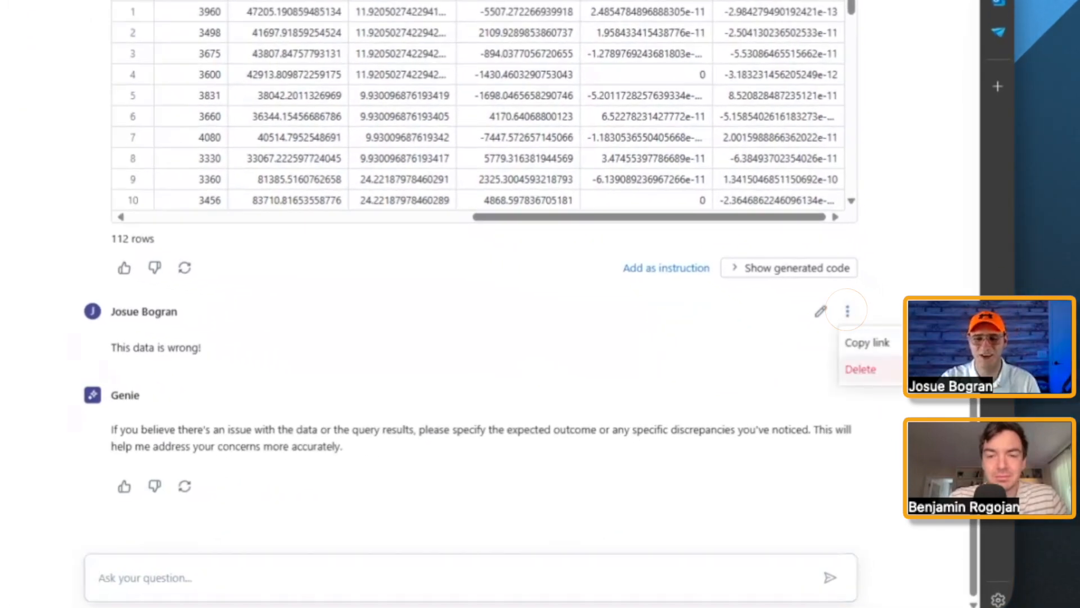
click(867, 368)
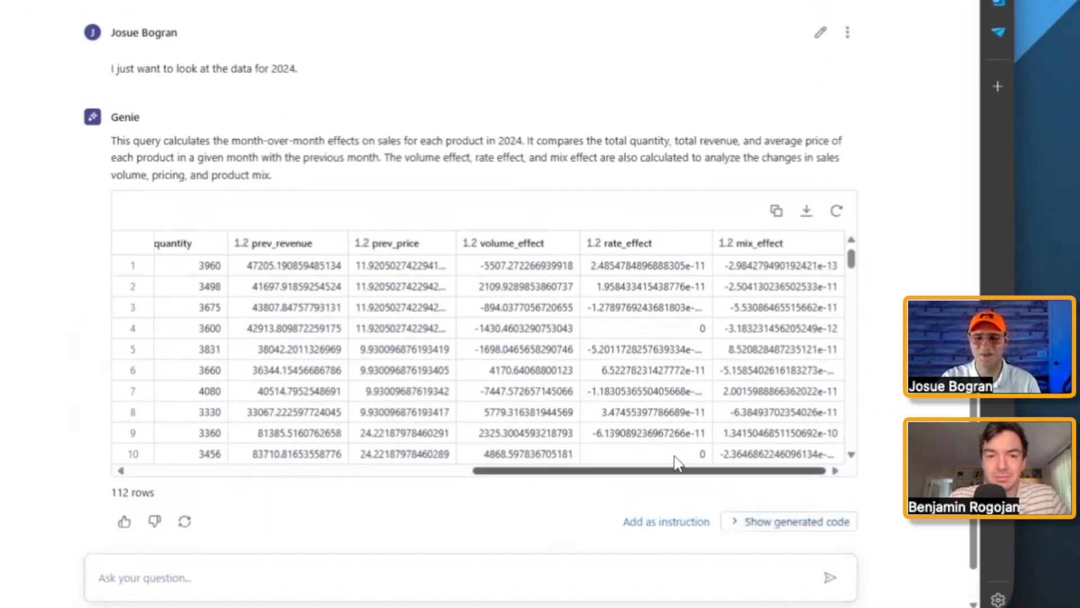
Show the generated code of the 2024 answer and read through its year filter and effect calculations
scroll(665, 461, down, 2)
drag(644, 471, 771, 525)
click(770, 521)
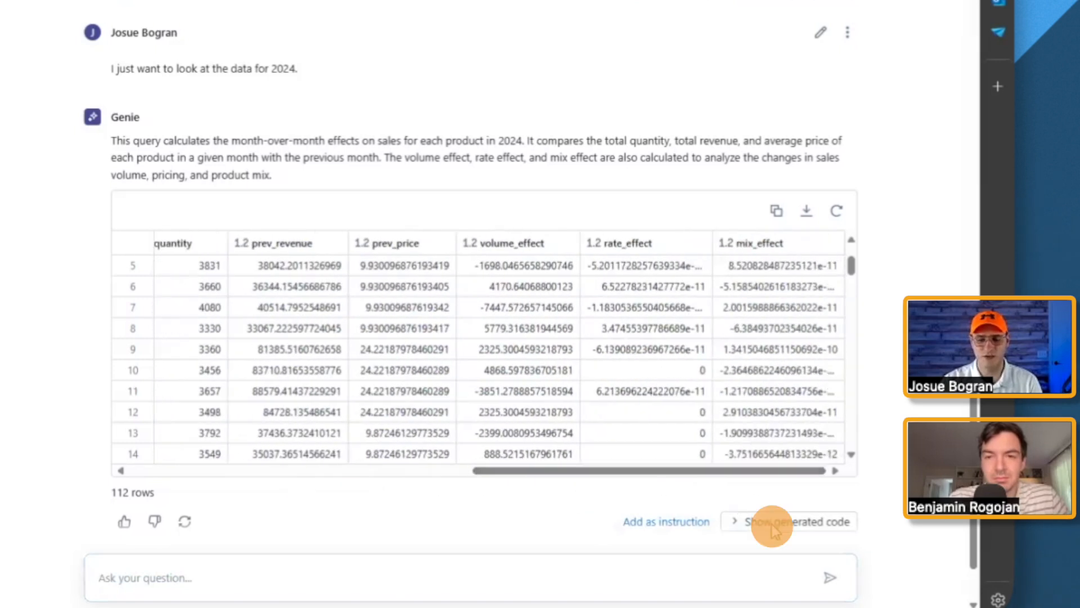
scroll(757, 447, down, 6)
scroll(608, 330, down, 5)
scroll(571, 332, down, 4)
scroll(573, 334, down, 7)
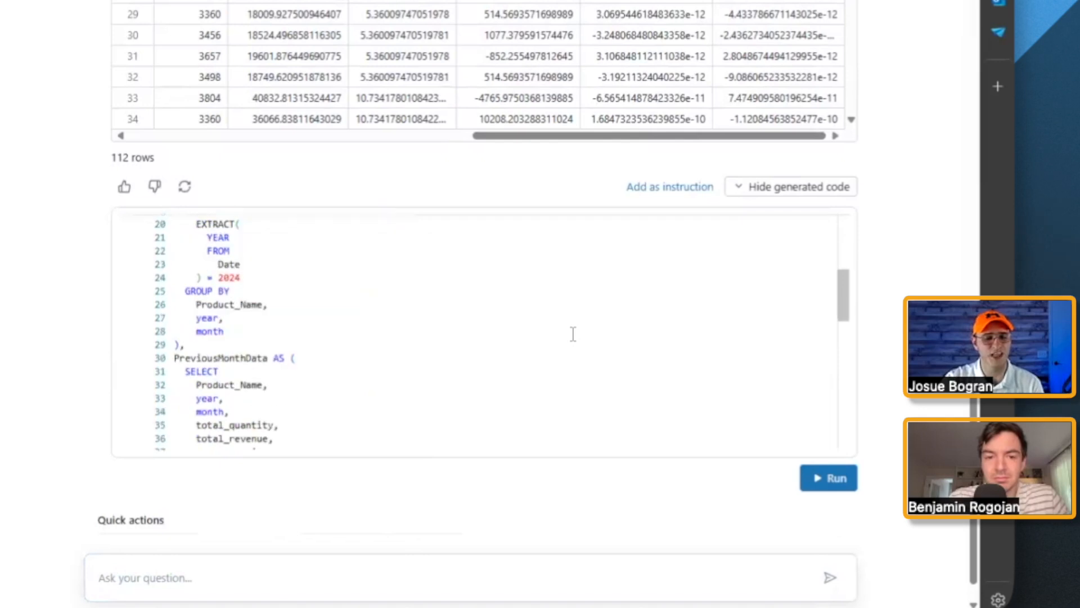
scroll(573, 333, down, 5)
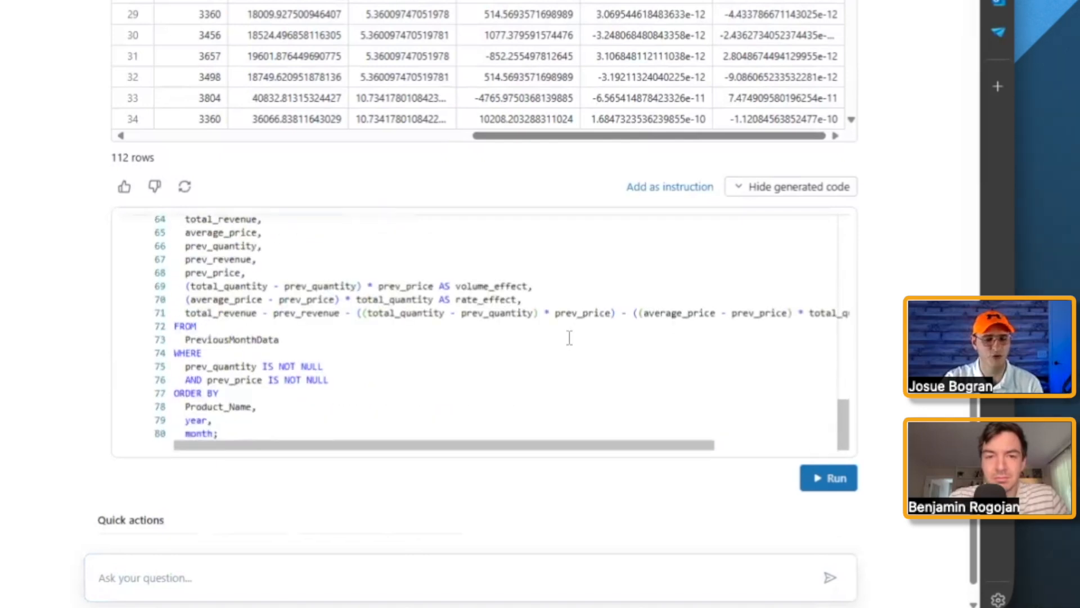
scroll(468, 349, up, 13)
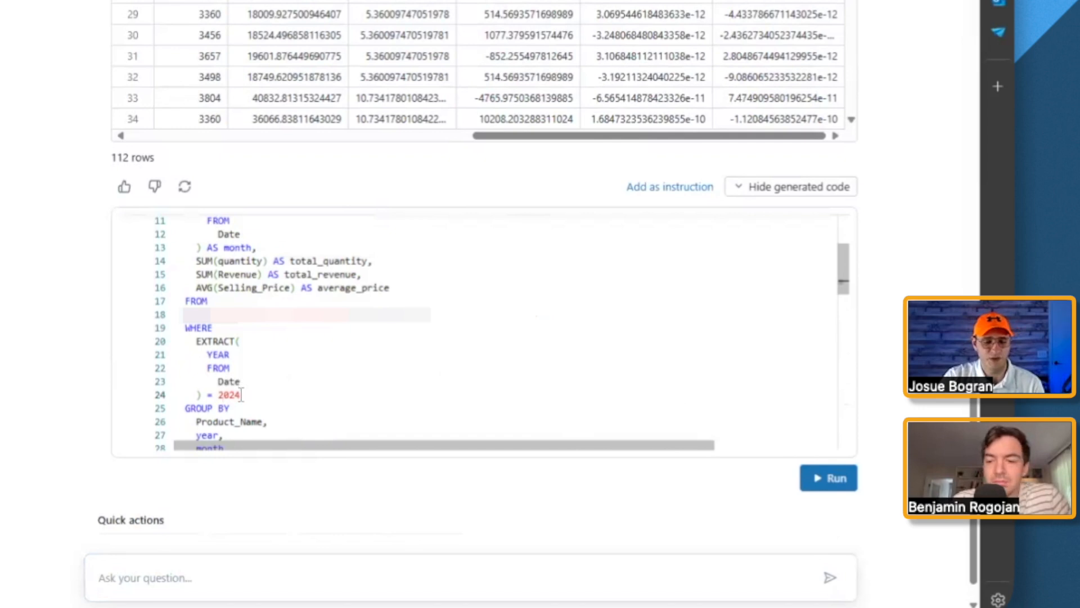
scroll(237, 399, up, 2)
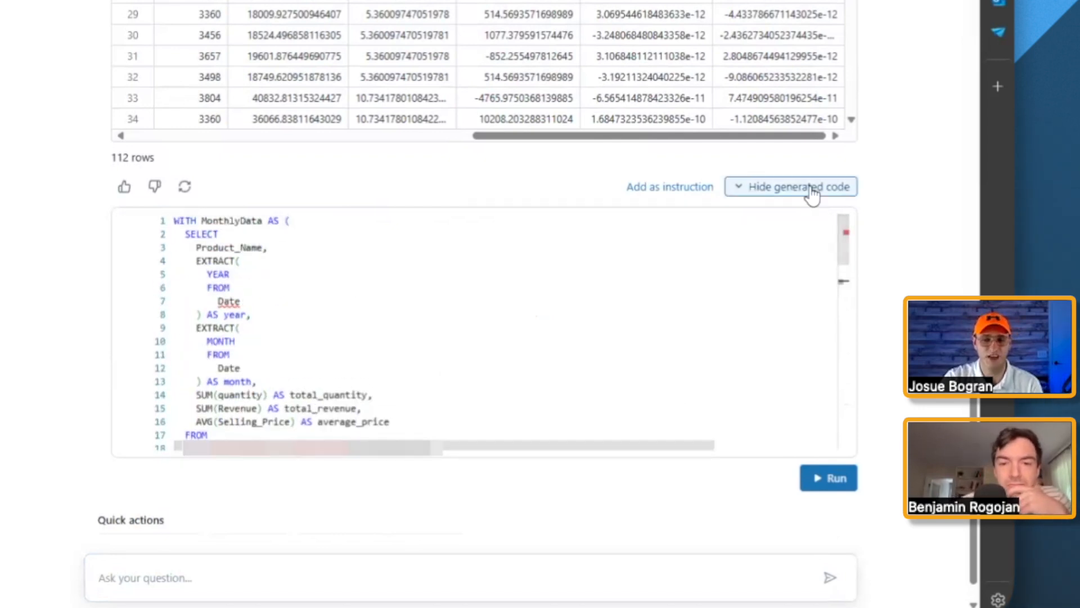
Examine the month and previous-quantity columns of the 2024 answer and the position of the year filter in its generated code
click(806, 186)
drag(708, 387, 443, 367)
click(762, 439)
scroll(461, 403, down, 3)
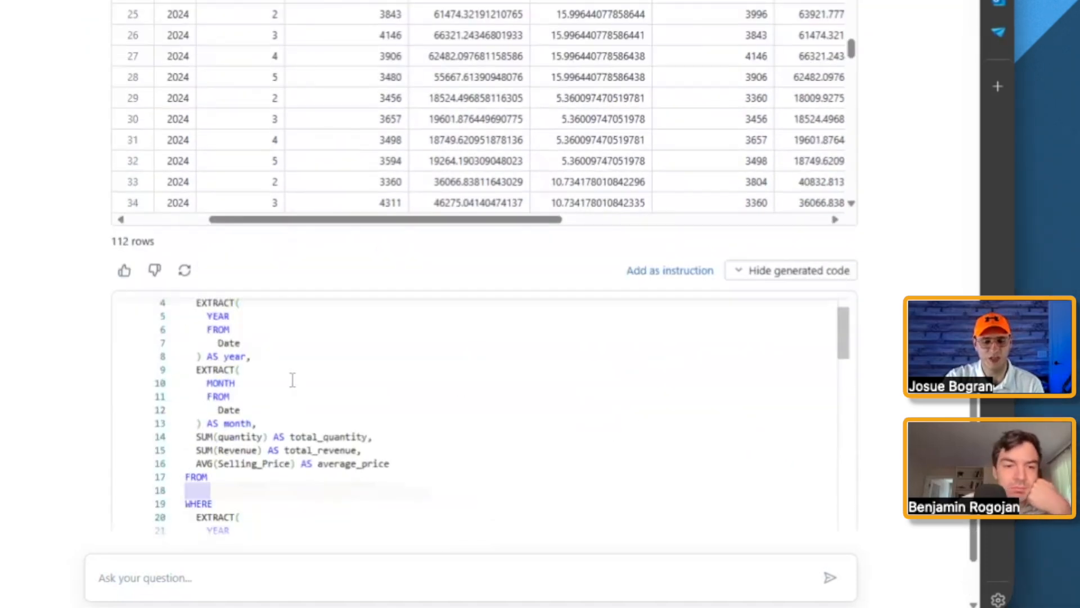
scroll(293, 380, down, 1)
scroll(250, 460, down, 2)
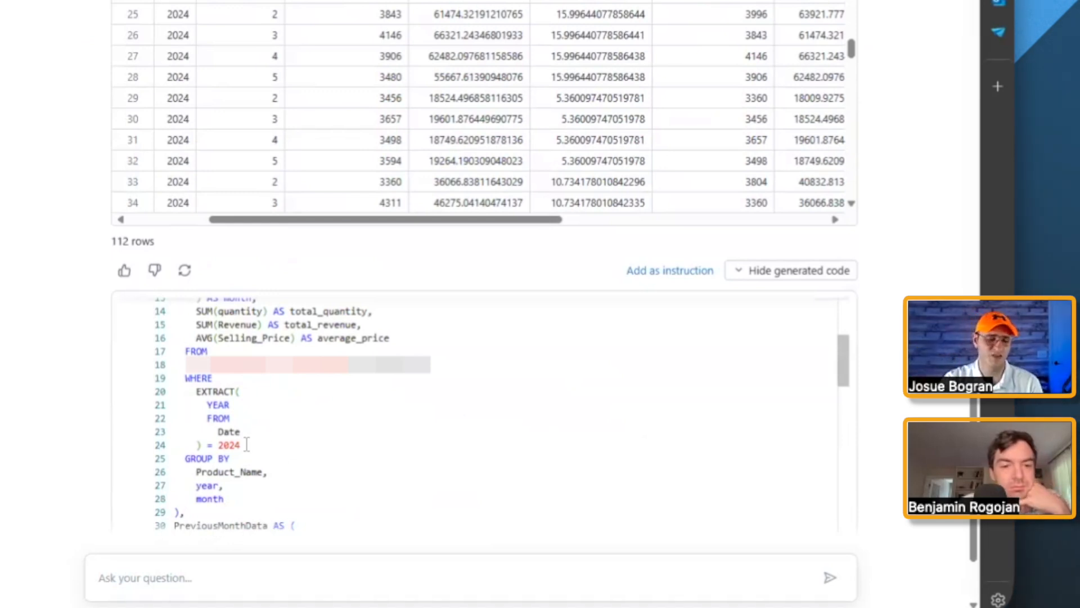
scroll(242, 445, down, 6)
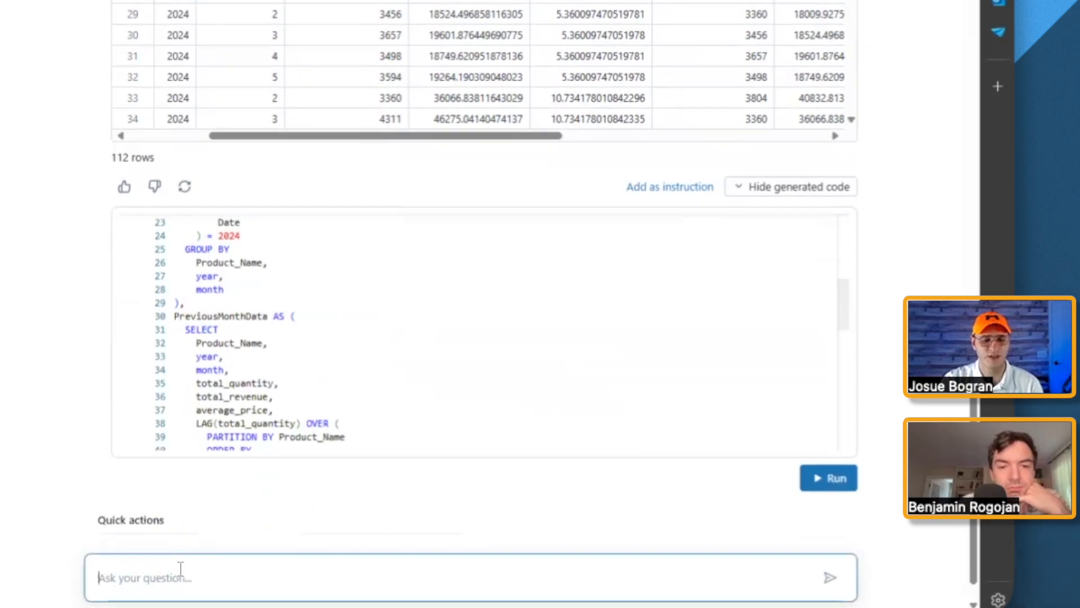
Tell Genie "The year filter should be passed at the end, not at the beginning."
click(181, 568)
text(The year filter should )
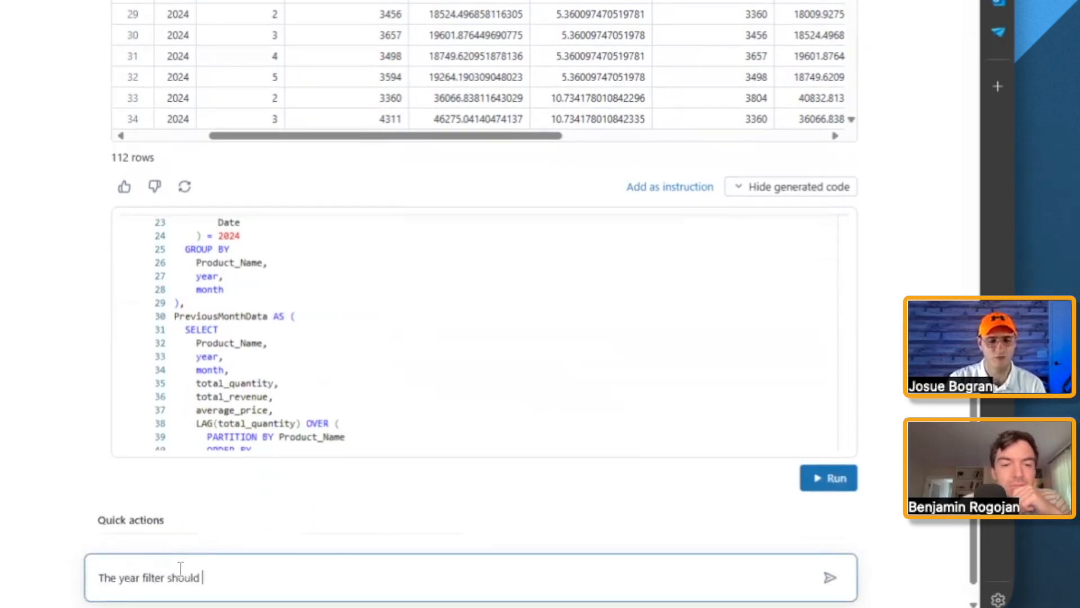
text(be passed at the end, not at the beginning.)
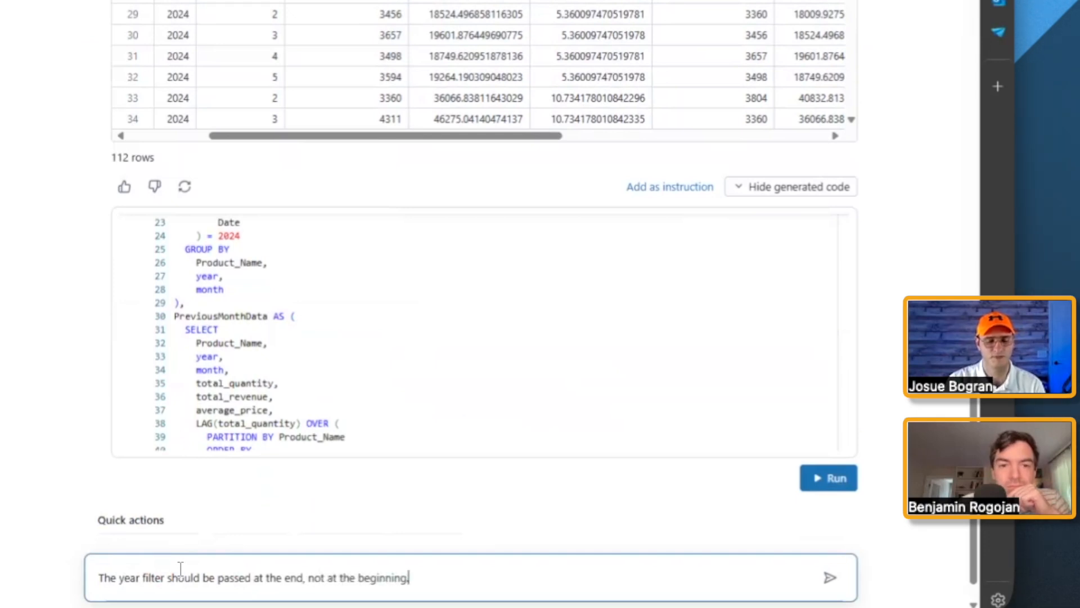
key(Return)
Examine the volume, rate and mix effect columns in Genie's answer to the year filter correction
scroll(284, 130, up, 5)
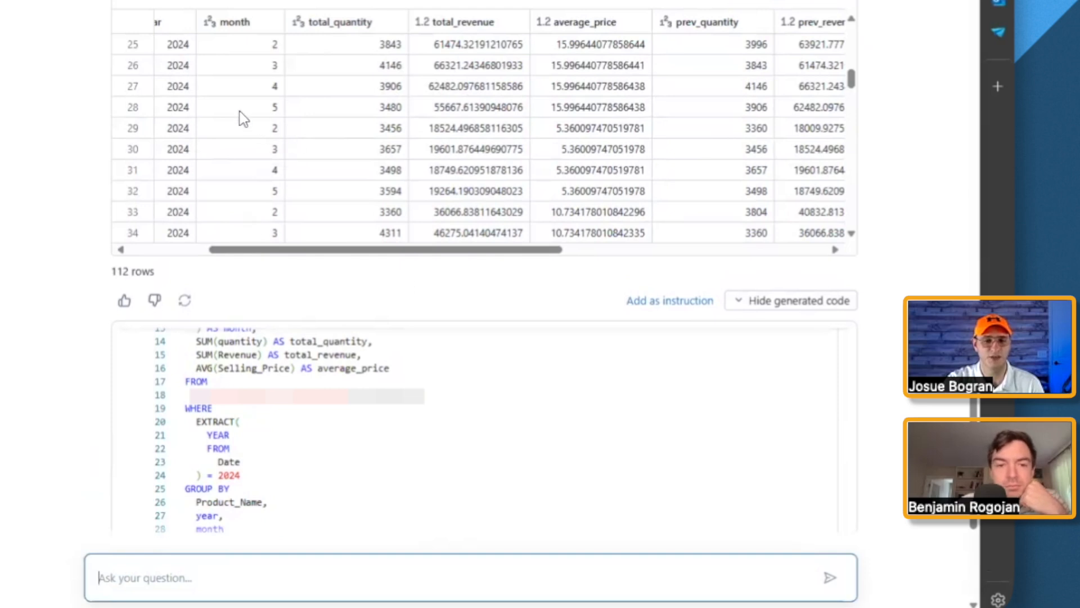
scroll(470, 332, down, 10)
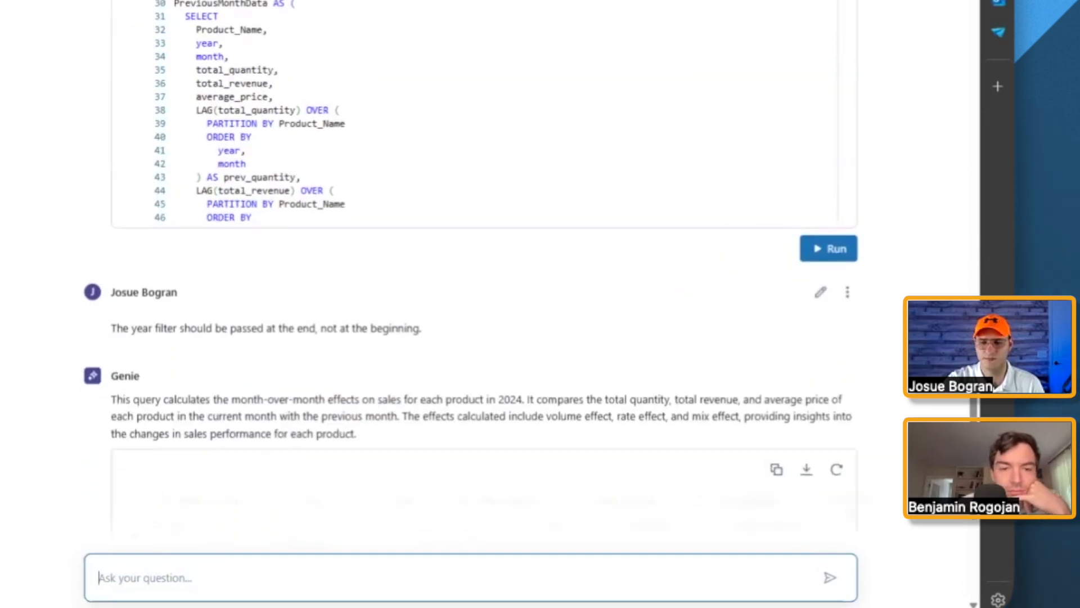
drag(400, 388, 747, 401)
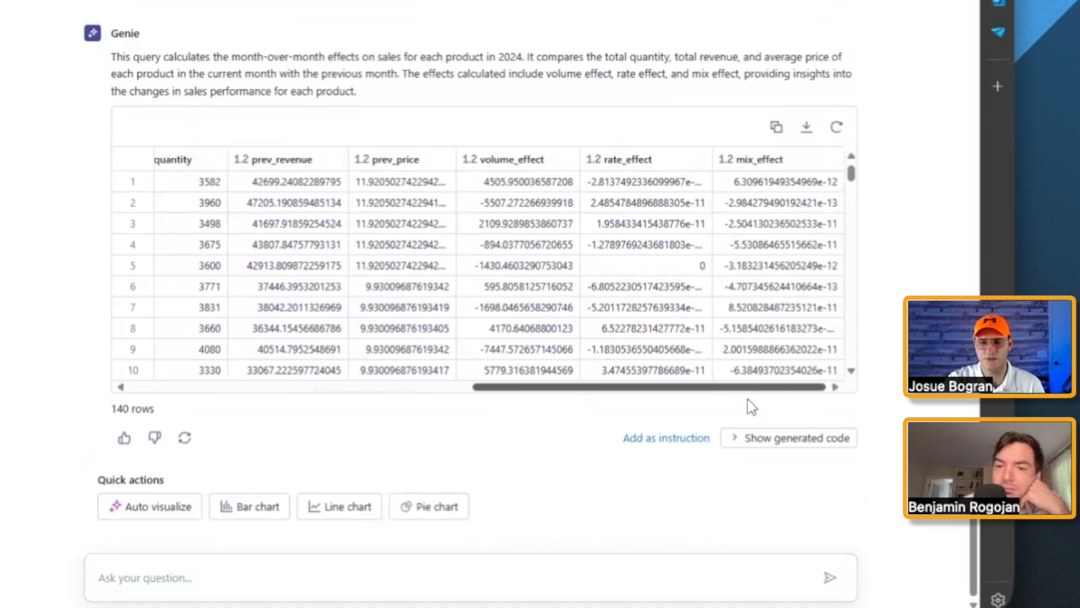
Show the generated code of the corrected answer and check where the year filter is applied
click(765, 438)
scroll(696, 402, down, 5)
click(537, 363)
scroll(537, 362, down, 8)
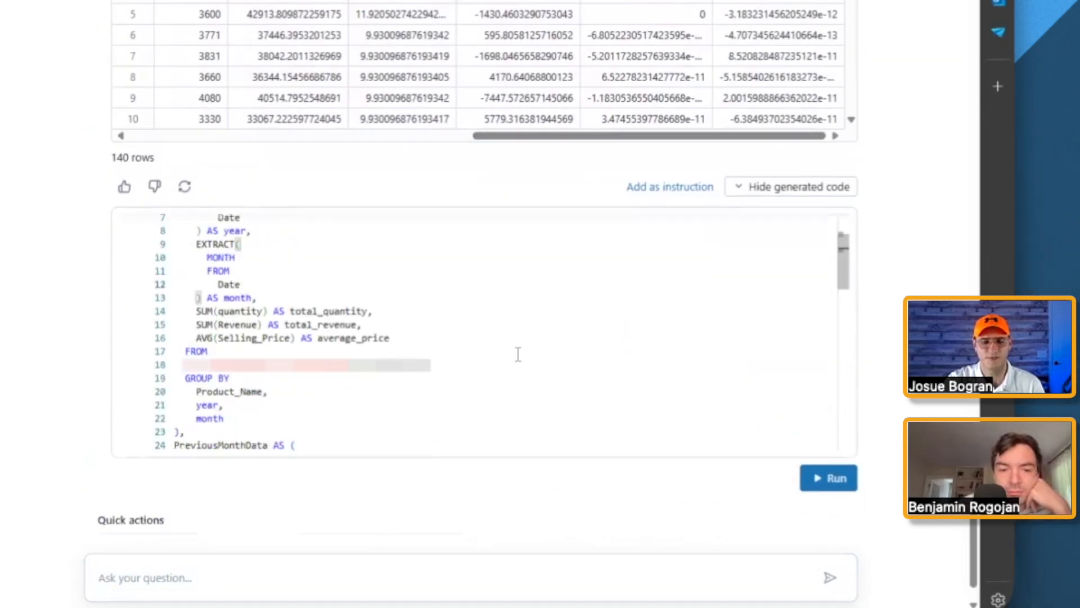
scroll(454, 316, down, 6)
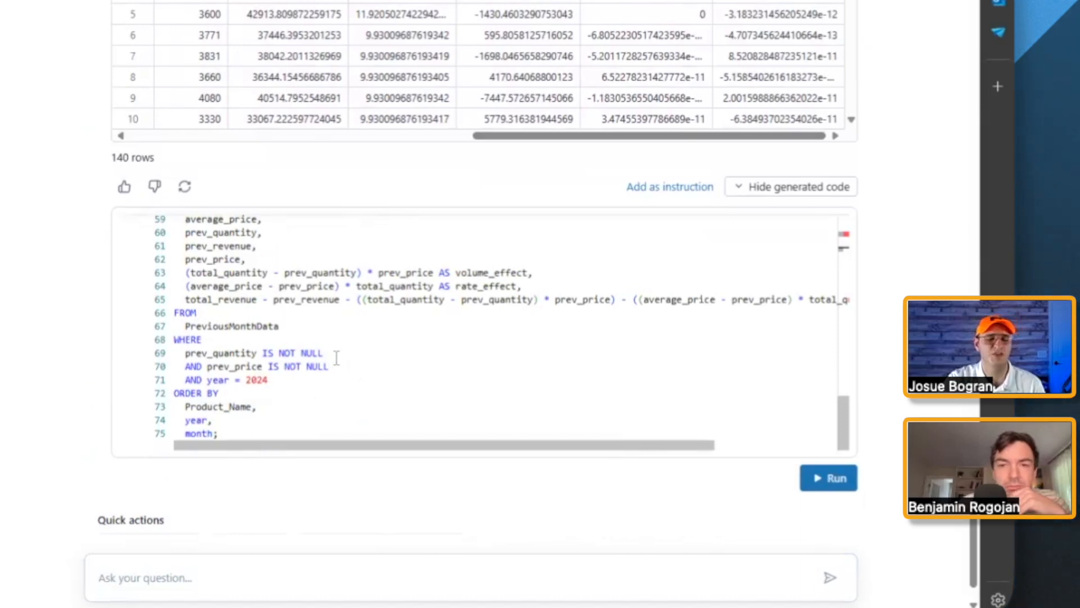
scroll(337, 359, up, 6)
scroll(337, 360, down, 5)
scroll(337, 366, up, 4)
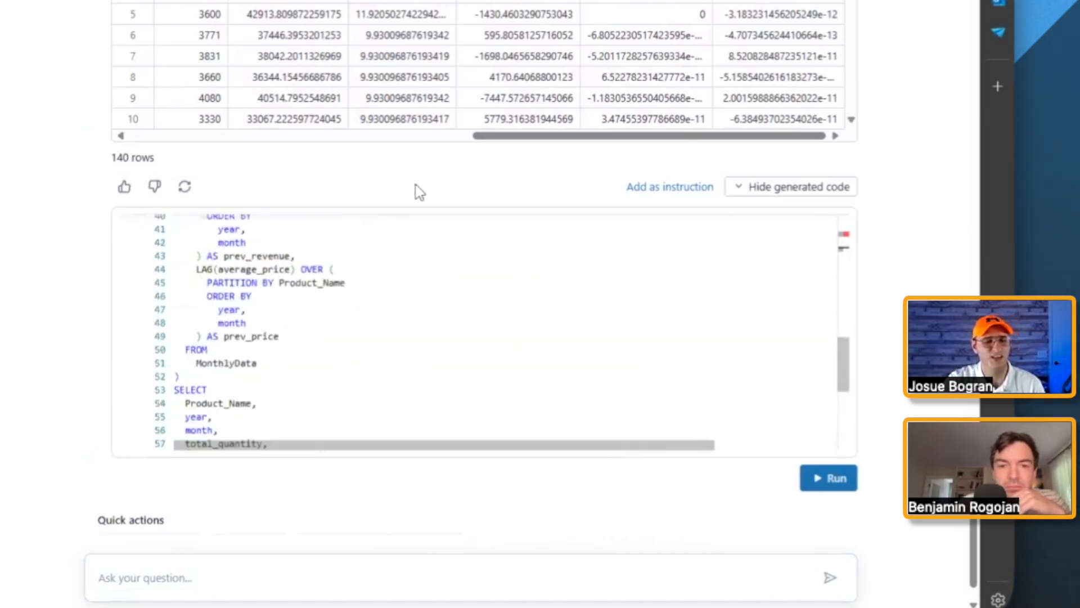
scroll(416, 186, up, 6)
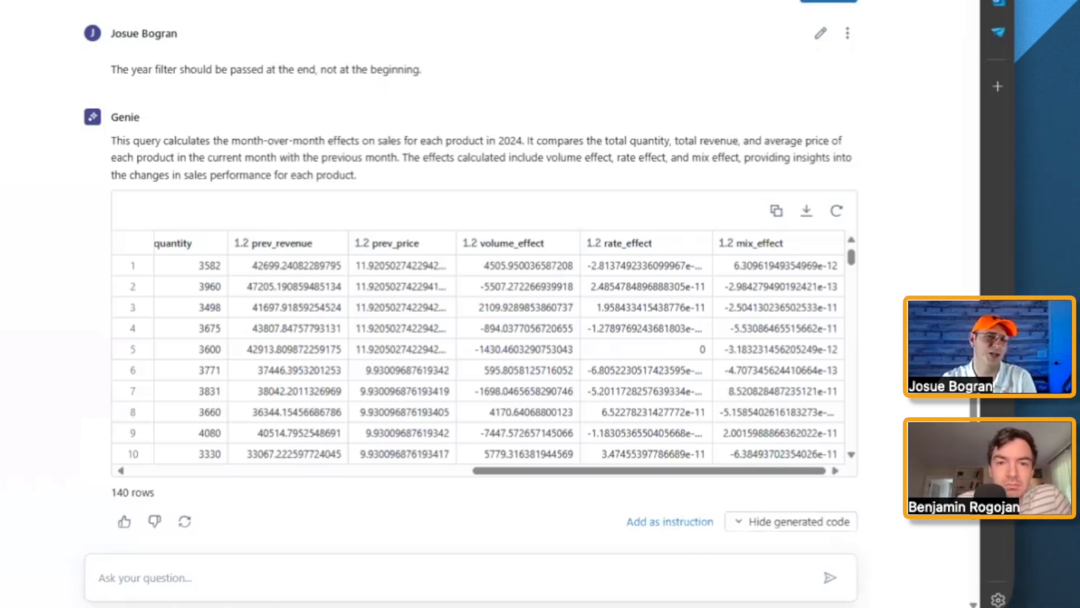
Look through the corrected answer's result rows, comparing previous revenue, previous price and the three effect columns
scroll(804, 377, down, 10)
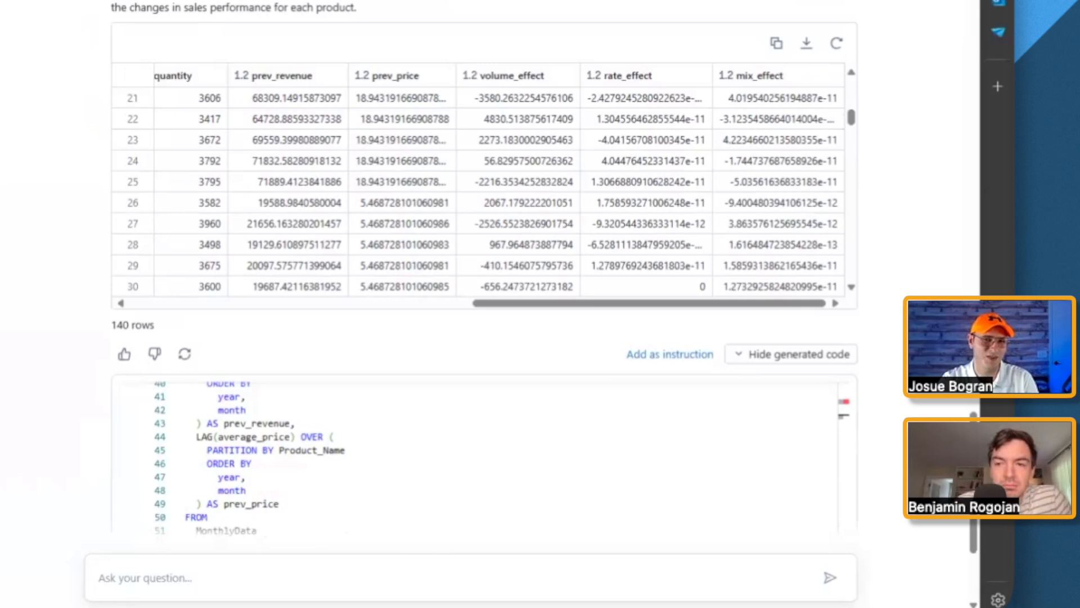
scroll(484, 281, up, 7)
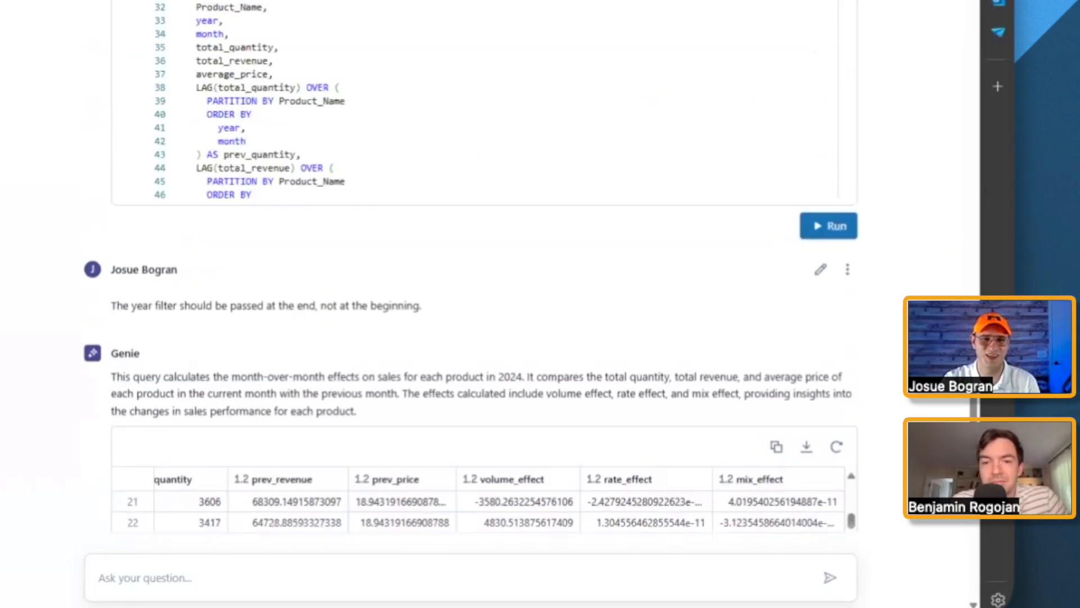
scroll(833, 360, down, 7)
scroll(833, 360, up, 7)
scroll(674, 366, down, 4)
scroll(774, 353, up, 3)
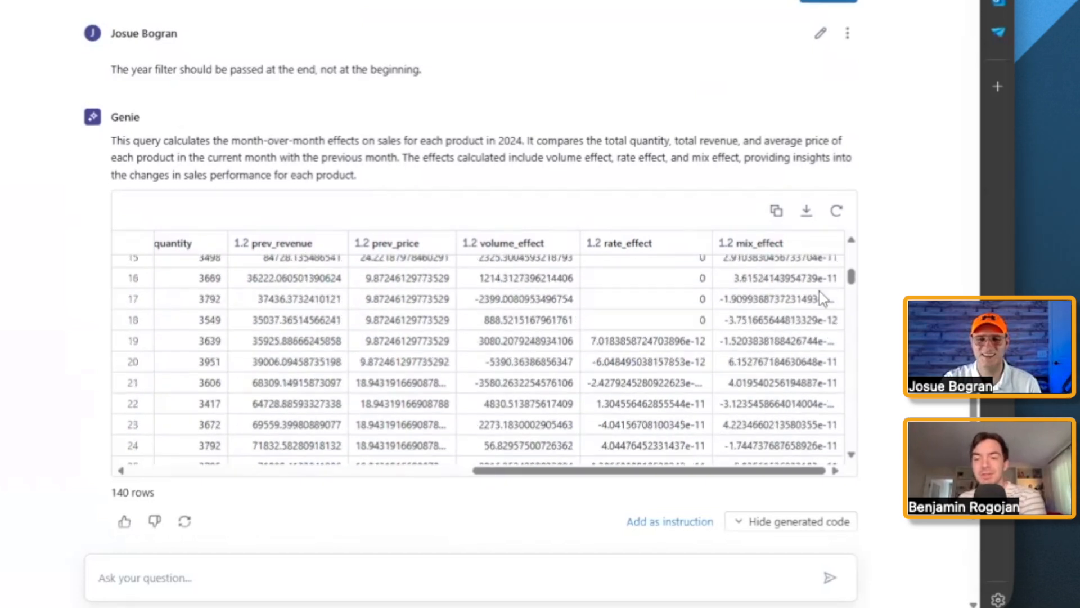
scroll(849, 127, up, 1)
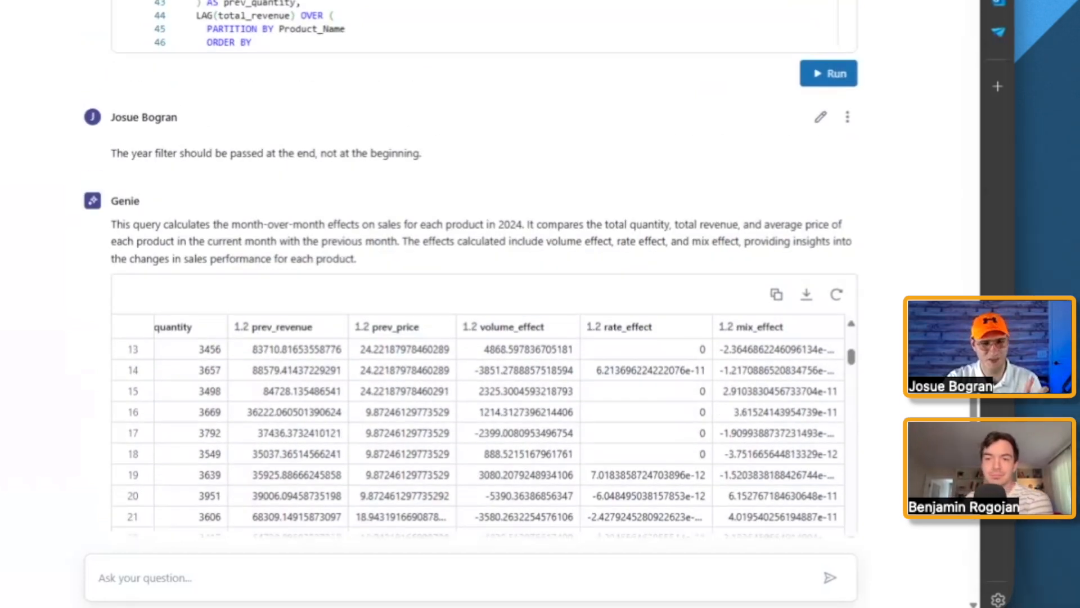
Read through the corrected query's previous-month calculations, effect formulas and final conditions alongside the monthly product rows
scroll(849, 127, down, 8)
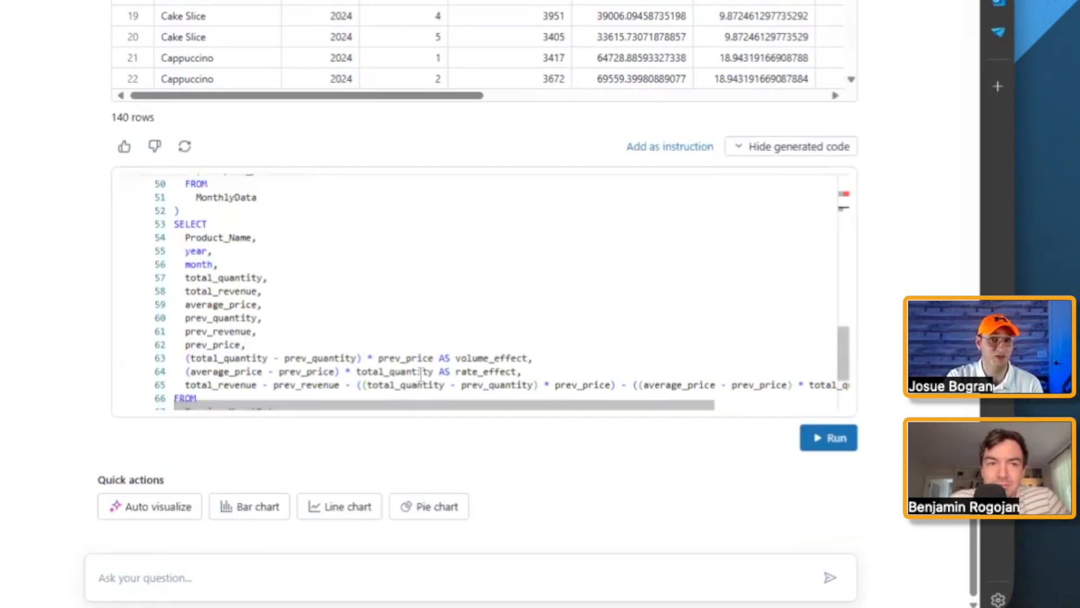
scroll(808, 267, up, 3)
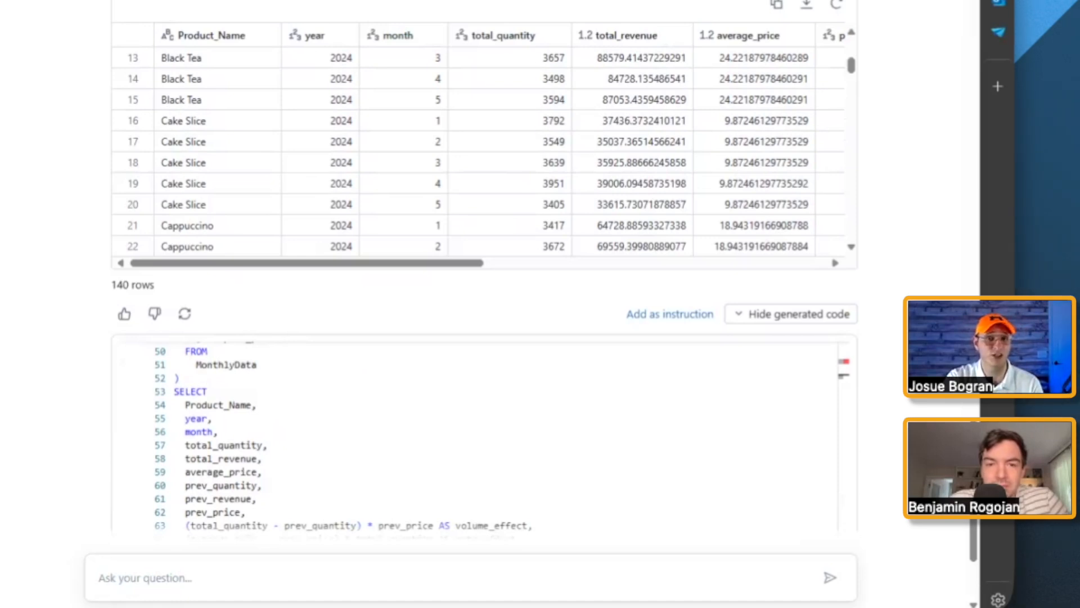
scroll(534, 225, down, 2)
scroll(270, 445, down, 3)
scroll(270, 450, up, 8)
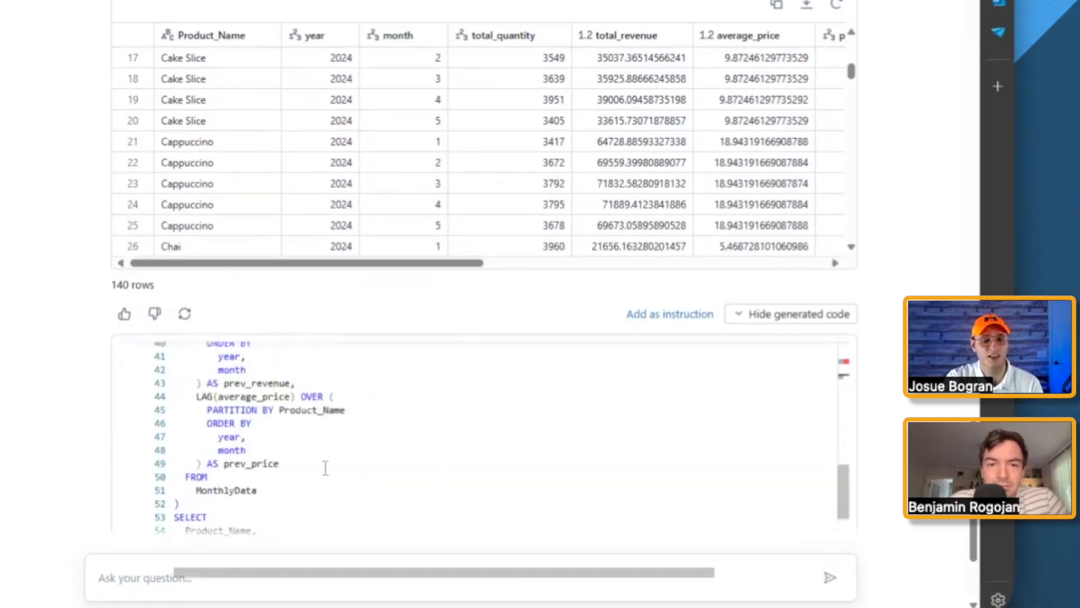
scroll(282, 450, up, 3)
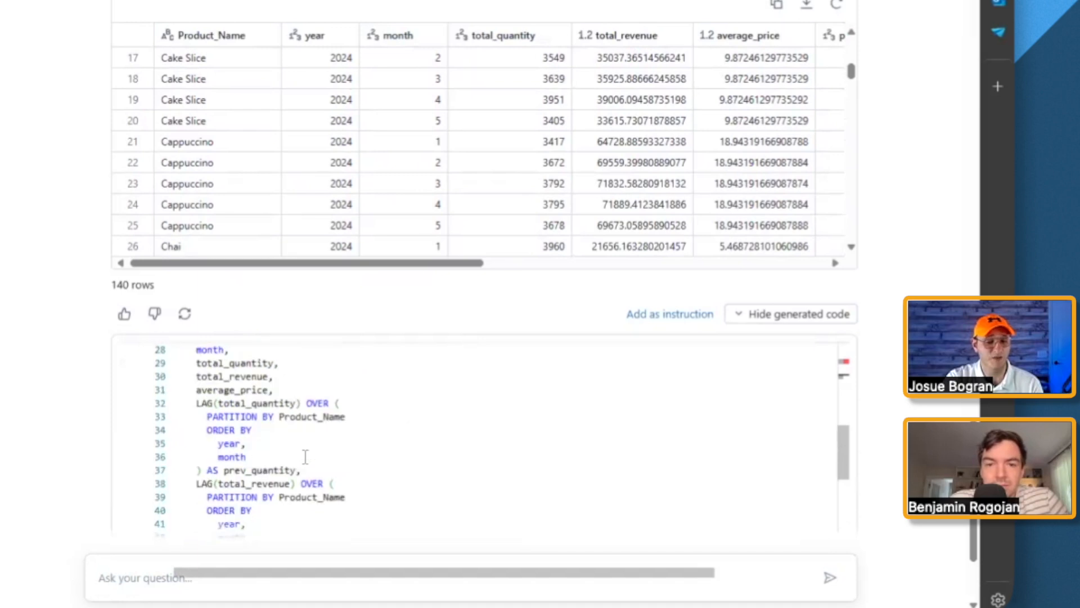
scroll(416, 452, down, 3)
scroll(437, 455, down, 6)
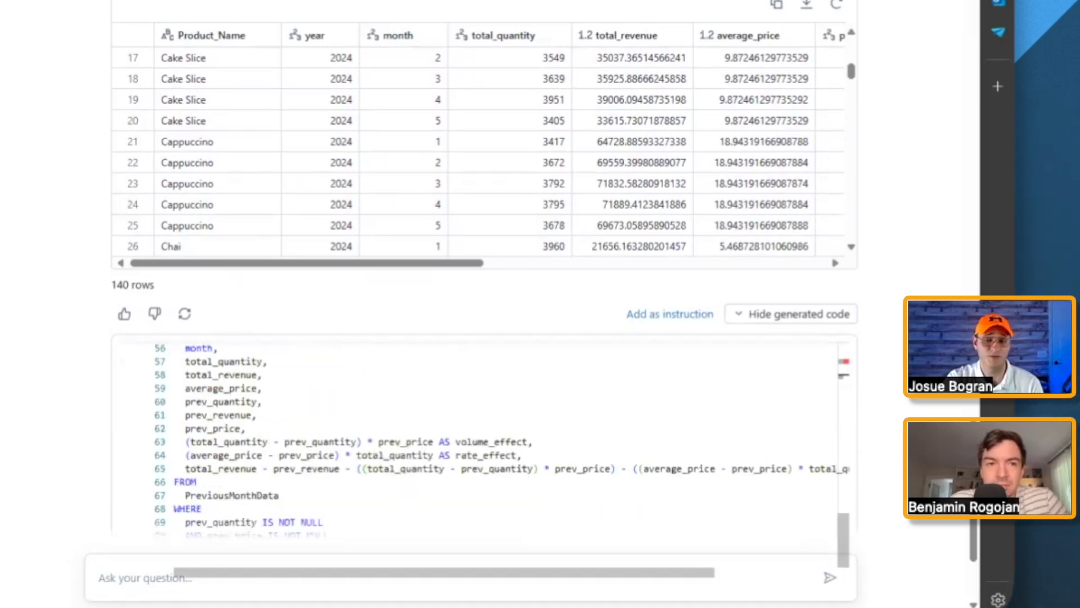
scroll(762, 467, down, 3)
scroll(394, 366, down, 1)
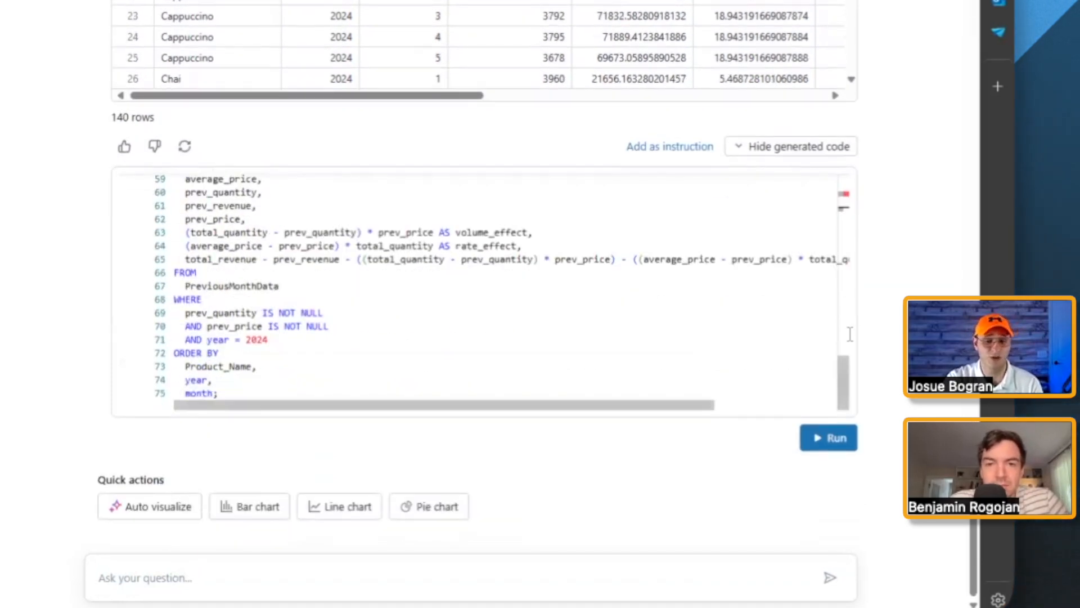
Add the corrected 2024 answer as an instruction and open its example query in the space's instructions
click(680, 145)
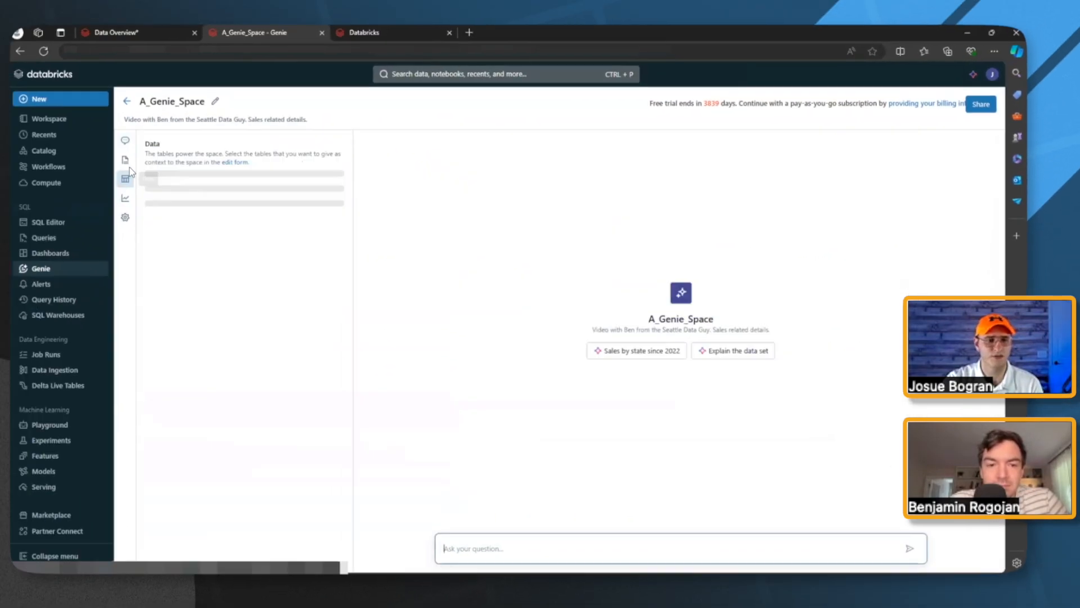
click(129, 168)
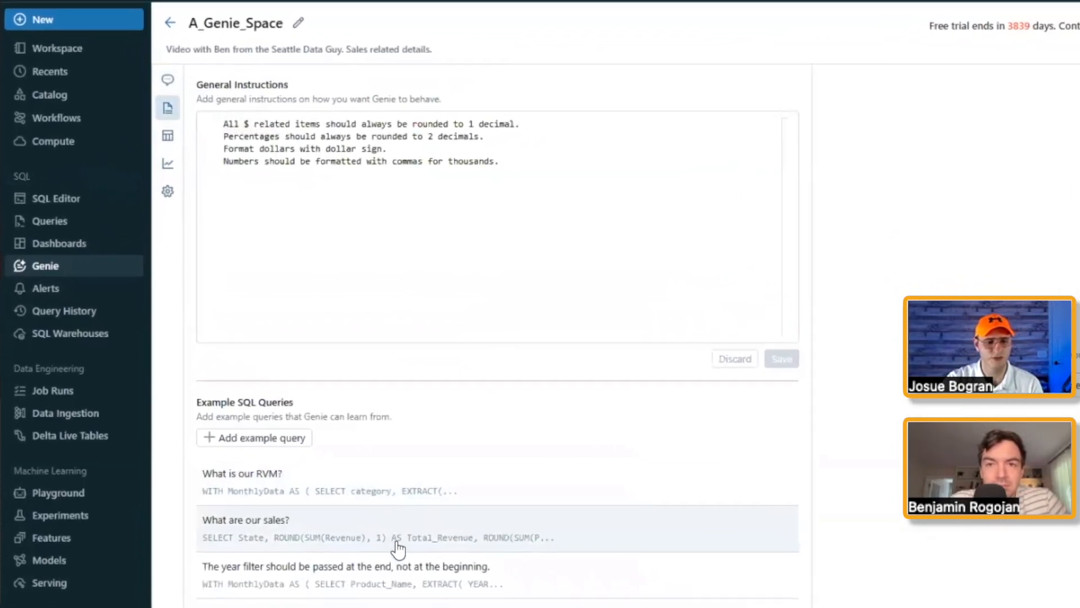
click(432, 580)
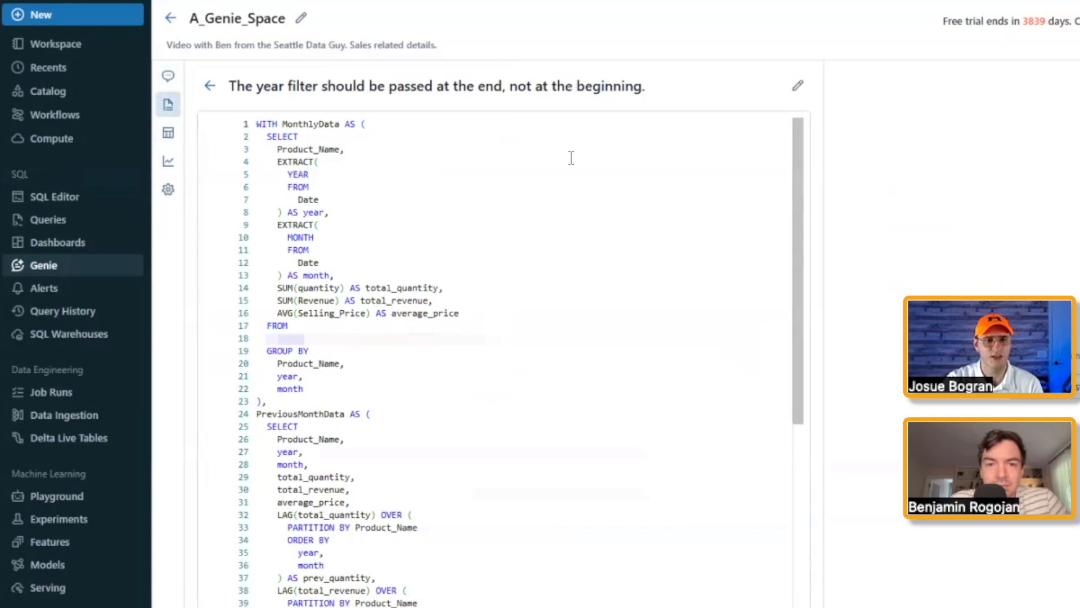
Rename the example query to "Need the RVM by a specific year." and save it
triple_click(639, 95)
click(797, 86)
text(Need the RVM by)
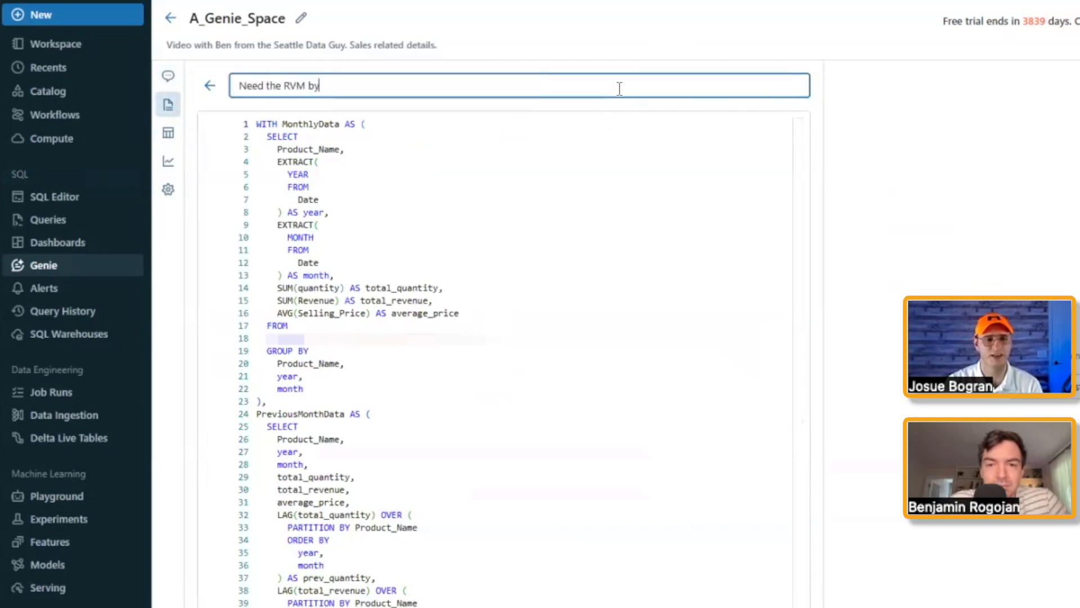
text( a specific year.)
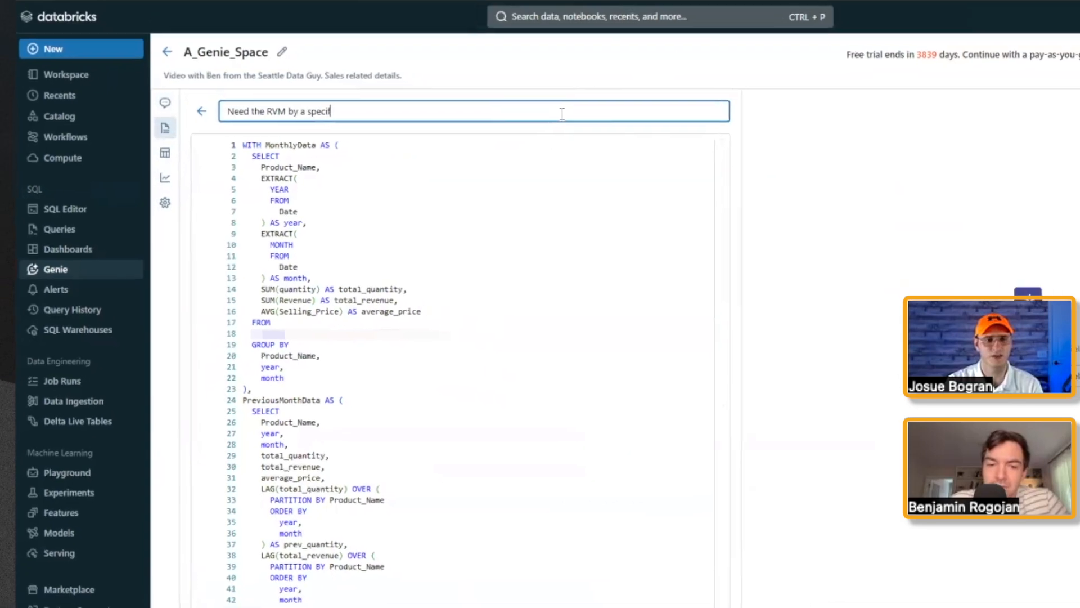
click(565, 552)
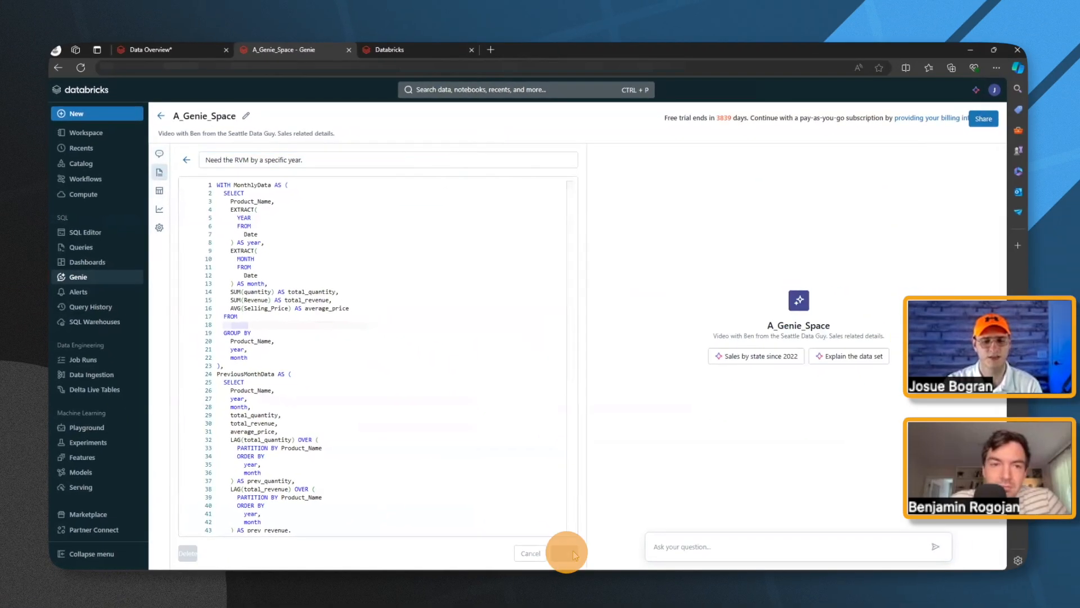
Start a new chat in the Genie space and ask "What is the RVM for 2023?"
click(159, 153)
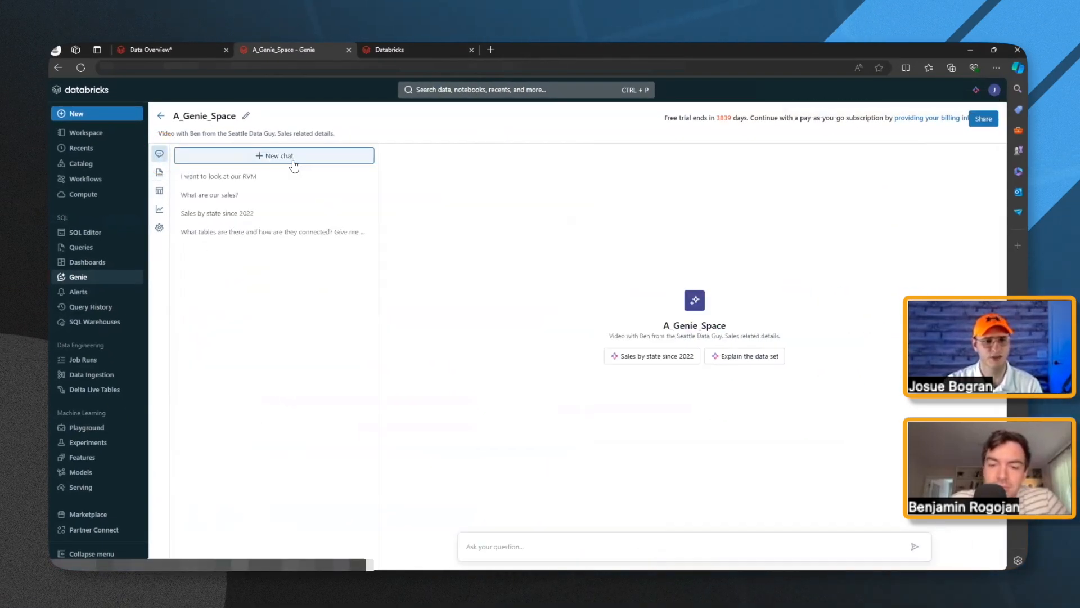
click(299, 161)
text(What is the RVM for 2023?)
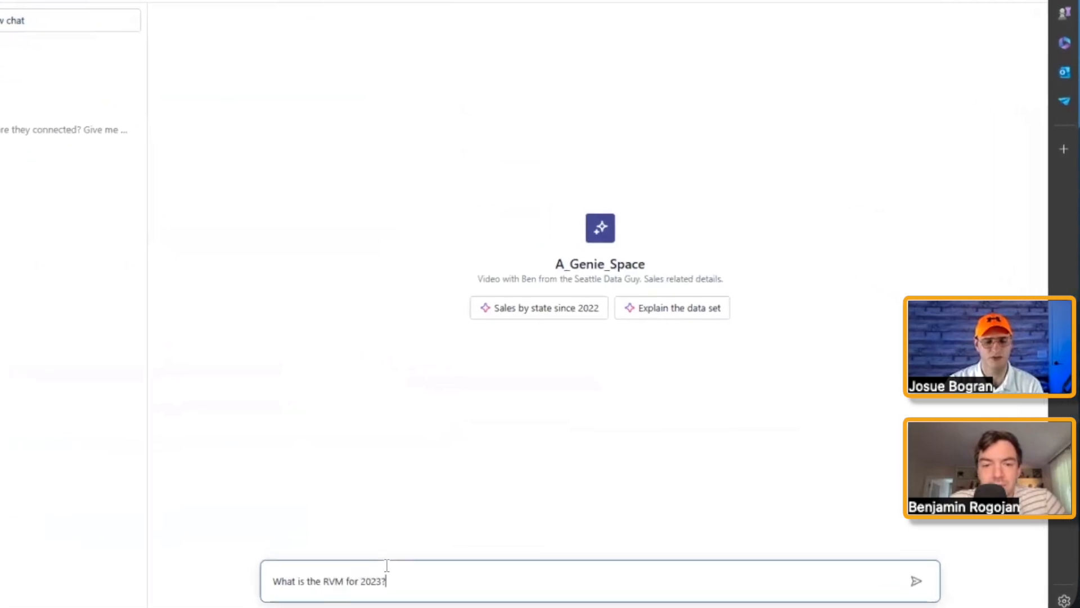
key(Return)
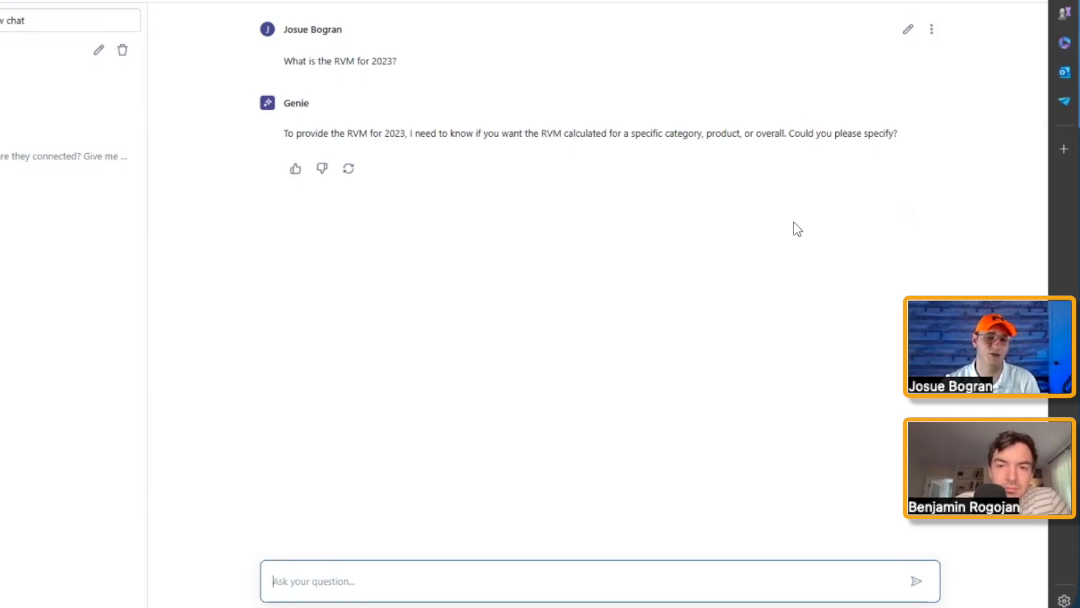
Answer Genie's clarifying question with "By category."
text(By)
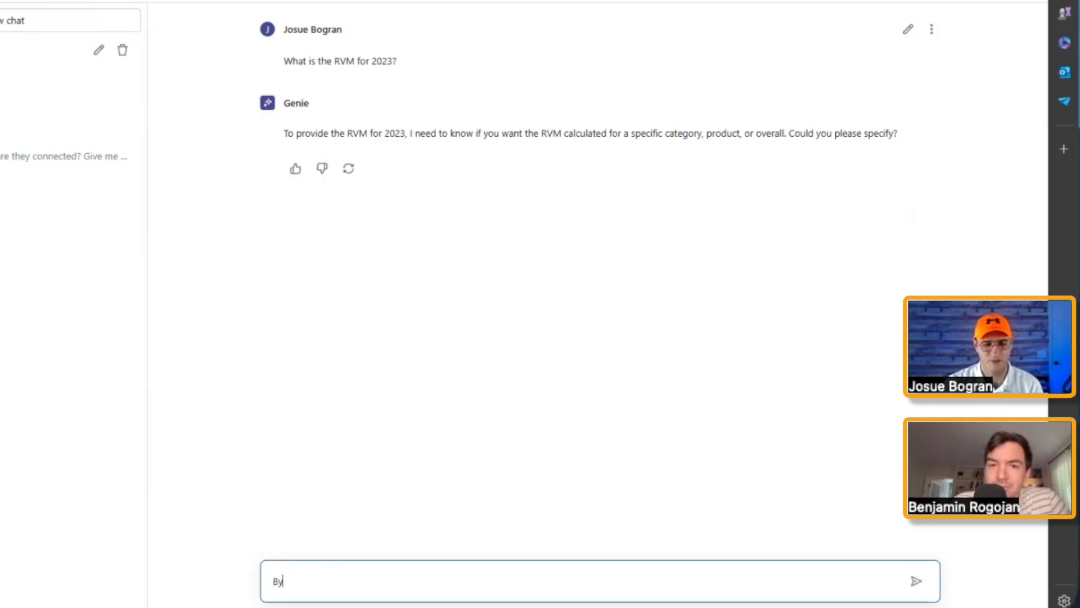
text( category.)
key(Return)
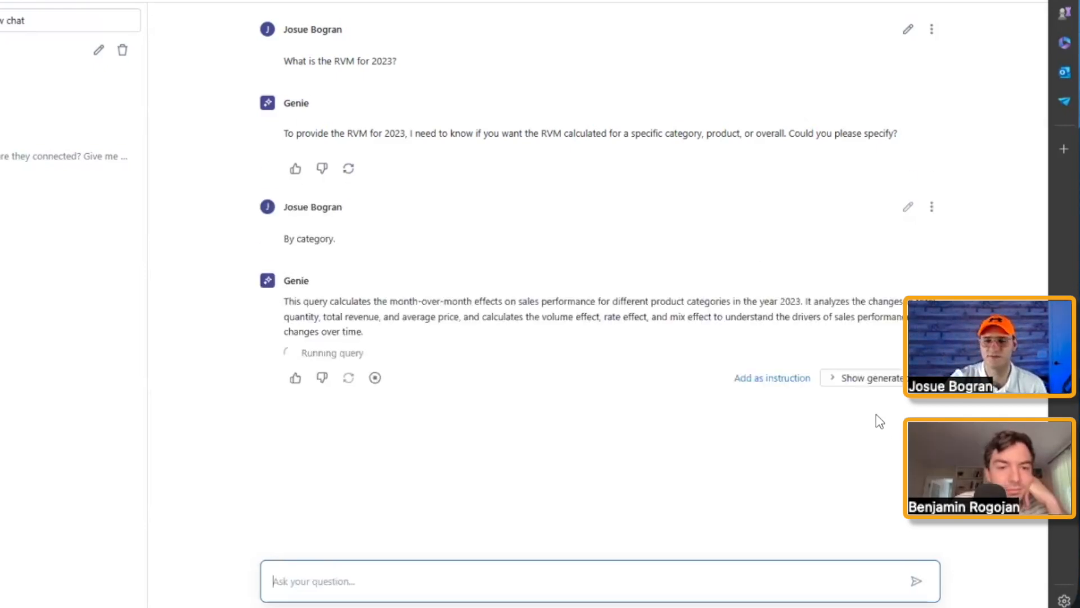
Examine the 2023 RVM result table by category, including its year, month, quantity and revenue columns
drag(608, 518, 636, 518)
scroll(495, 360, down, 2)
scroll(505, 428, up, 2)
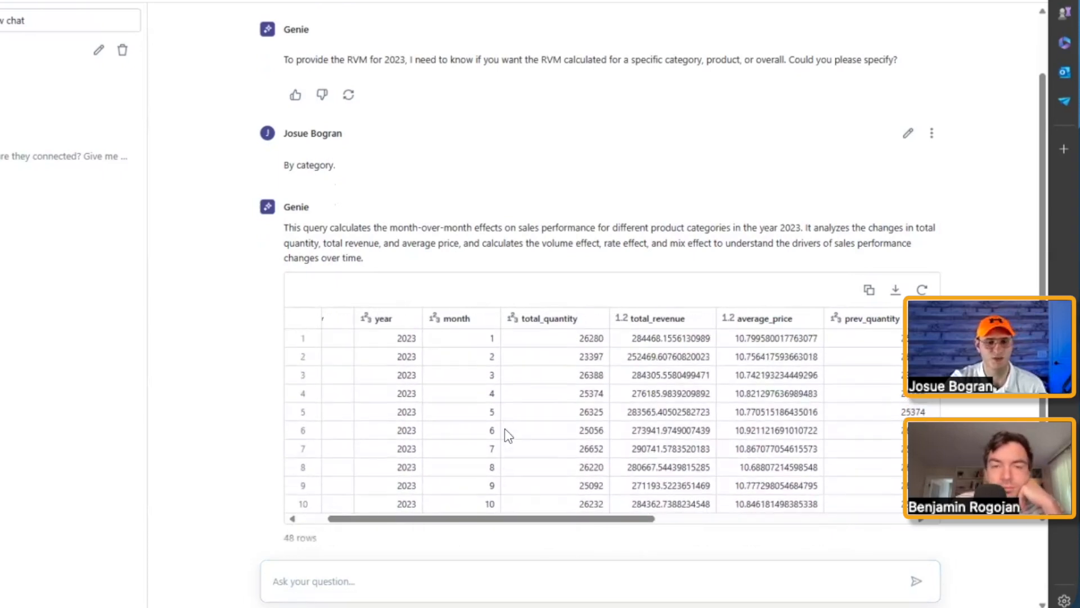
drag(518, 518, 491, 518)
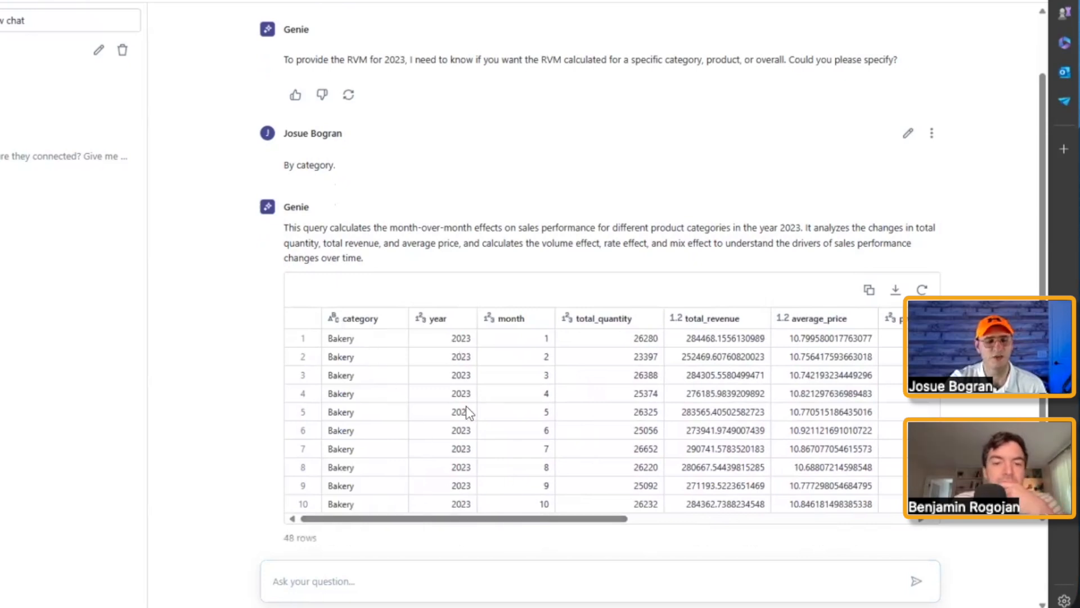
Examine the by-category RVM result's volume, rate and mix effect columns and its generated SQL, including the formulas and year filter
drag(535, 518, 956, 506)
scroll(957, 478, down, 2)
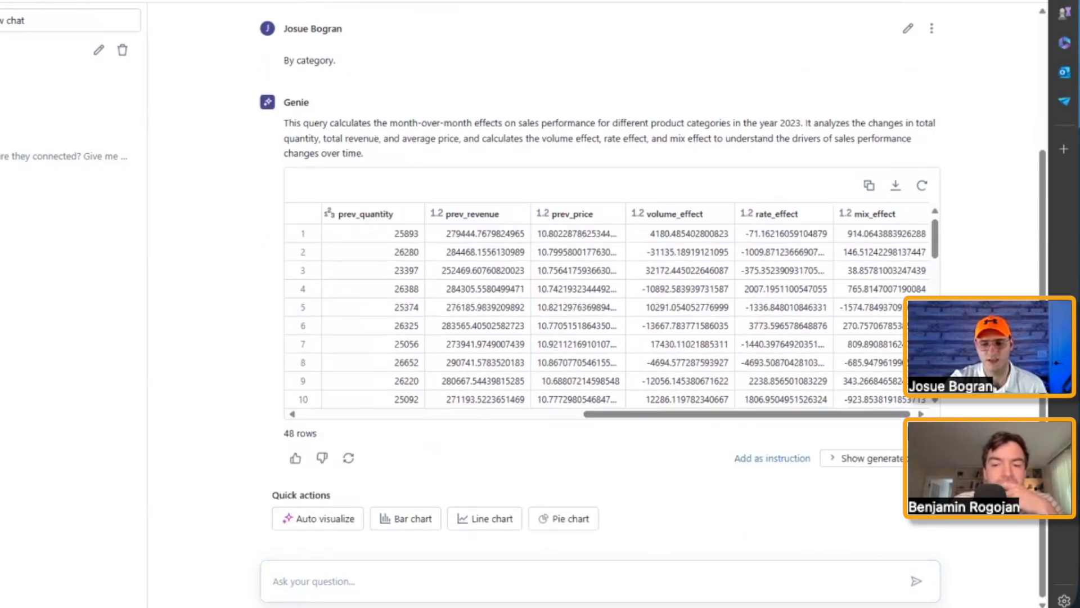
click(858, 458)
scroll(871, 326, down, 5)
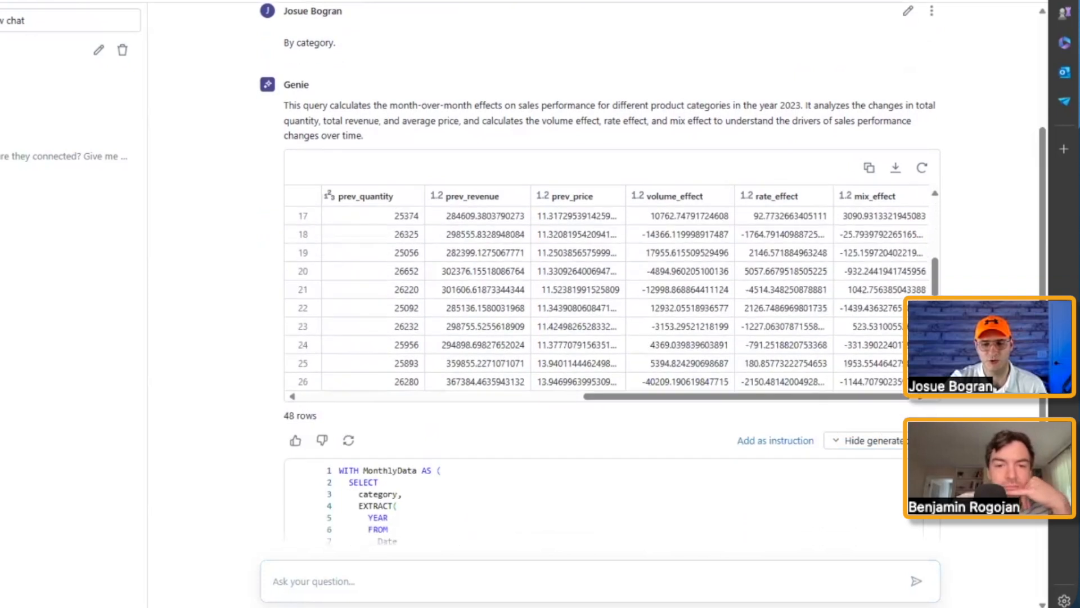
scroll(494, 325, down, 8)
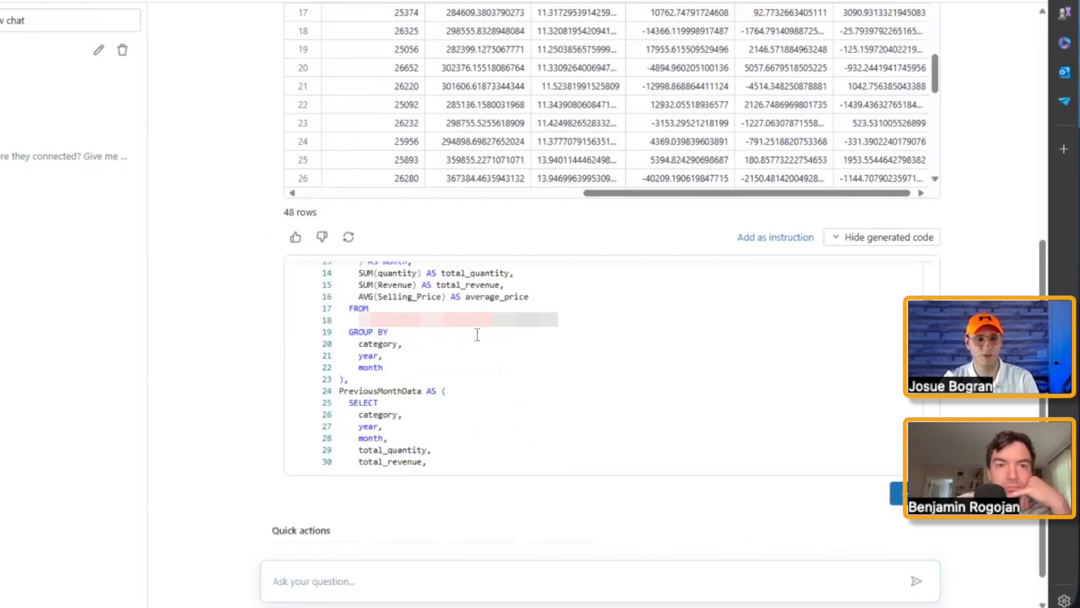
scroll(529, 354, down, 3)
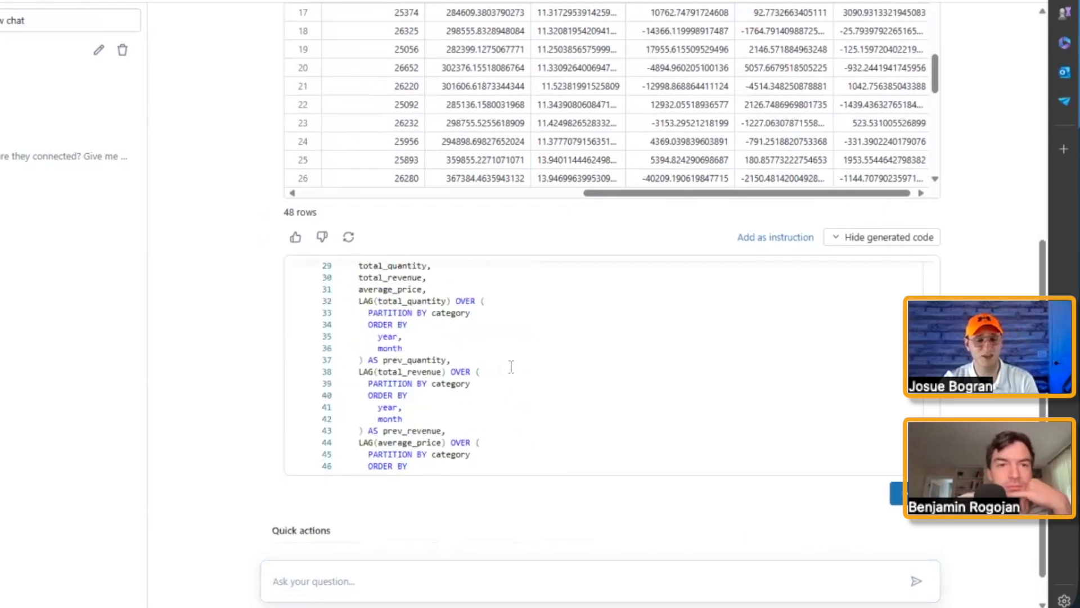
scroll(512, 368, down, 3)
scroll(513, 369, down, 3)
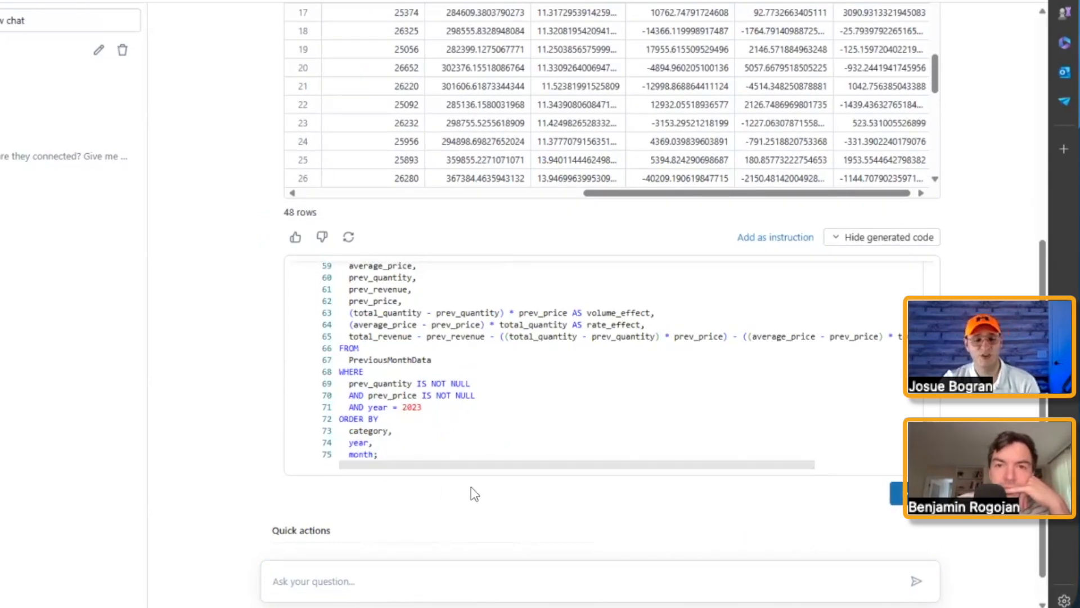
Send Genie the follow-up "I only want to look at Coffee."
click(419, 573)
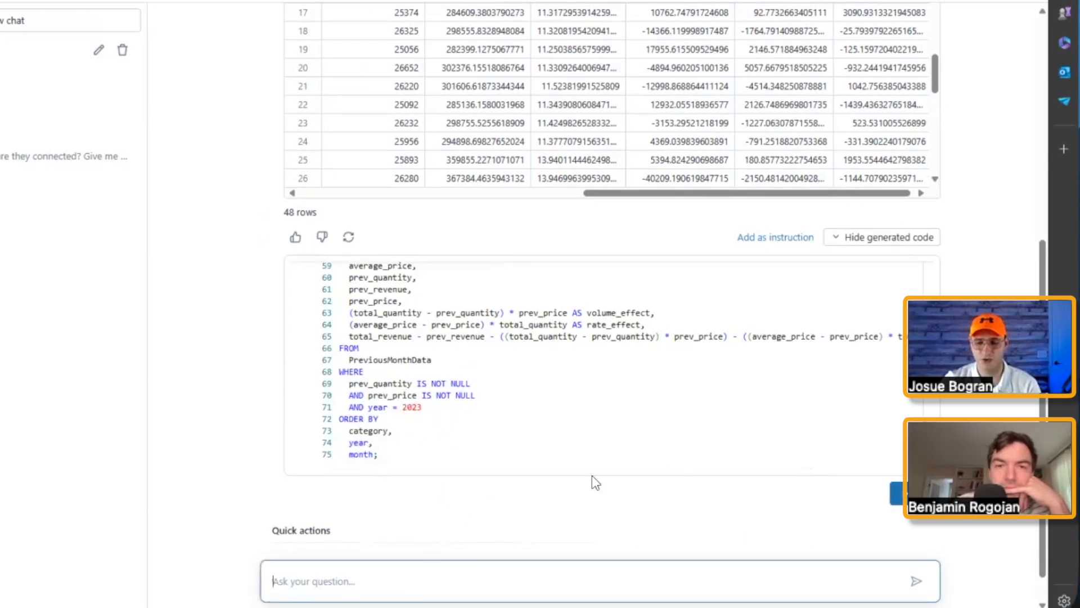
text(I only wna)
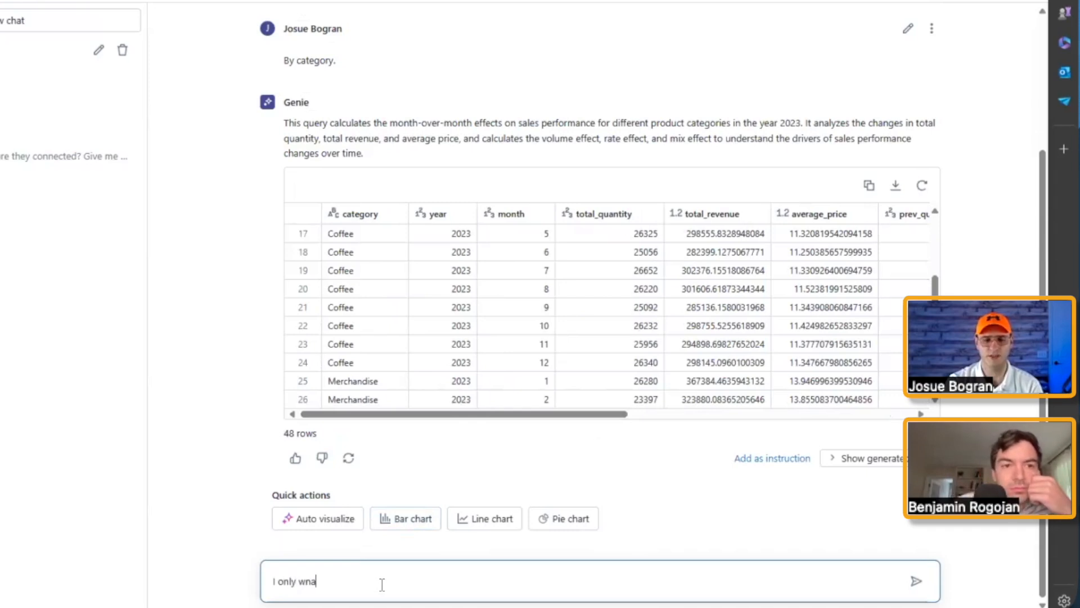
key(BackSpace)
key(BackSpace)
text(ant to look at )
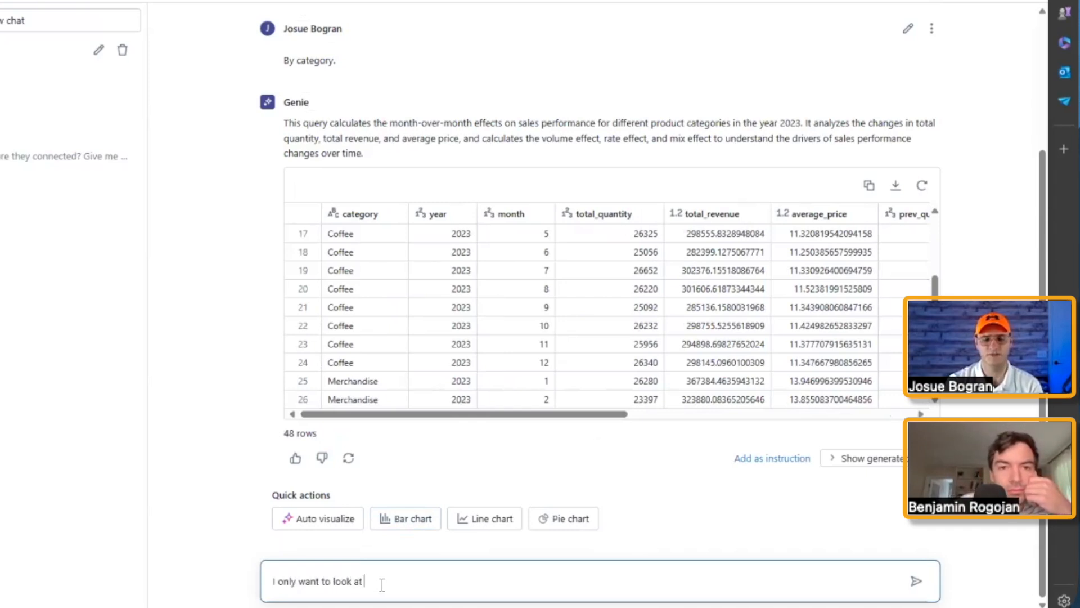
text(Coffee.)
key(Return)
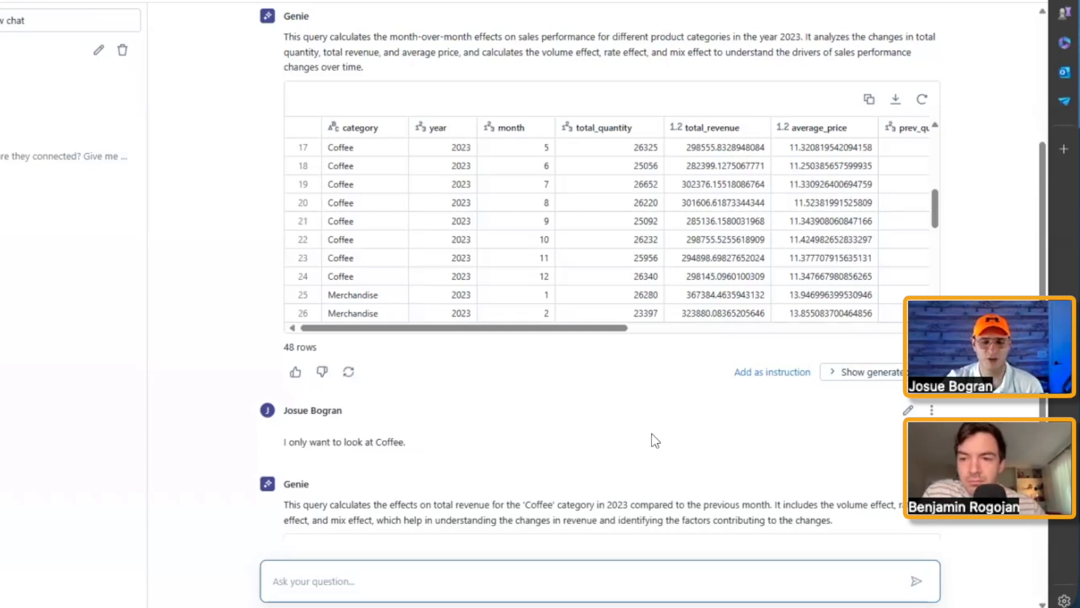
Examine the Coffee result table across its columns, including the volume, rate and mix effects
scroll(652, 433, down, 2)
scroll(670, 294, down, 2)
drag(518, 486, 518, 486)
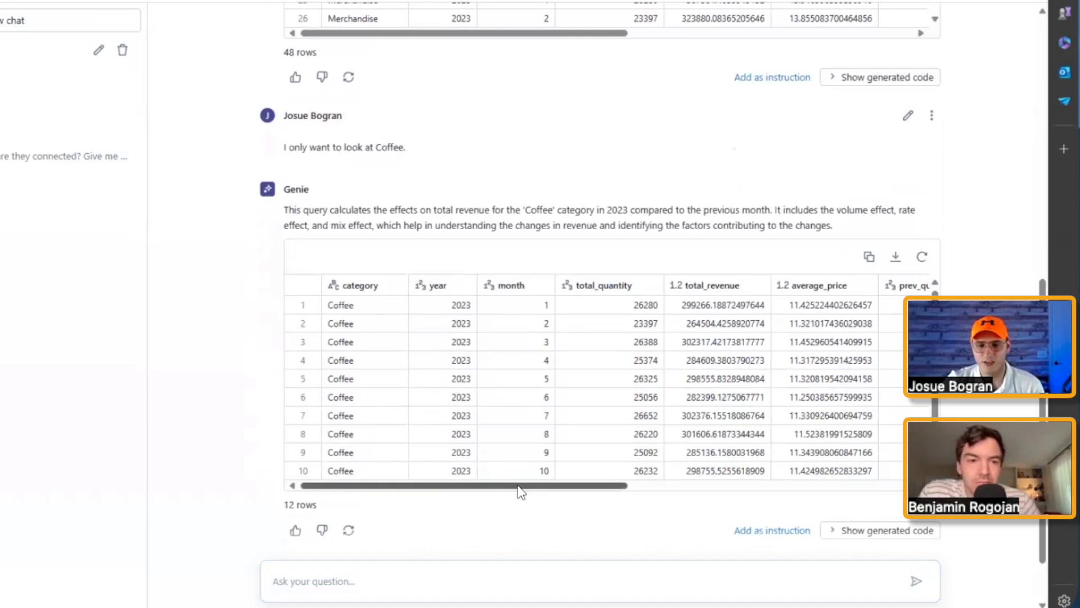
scroll(529, 485, down, 1)
scroll(555, 484, up, 1)
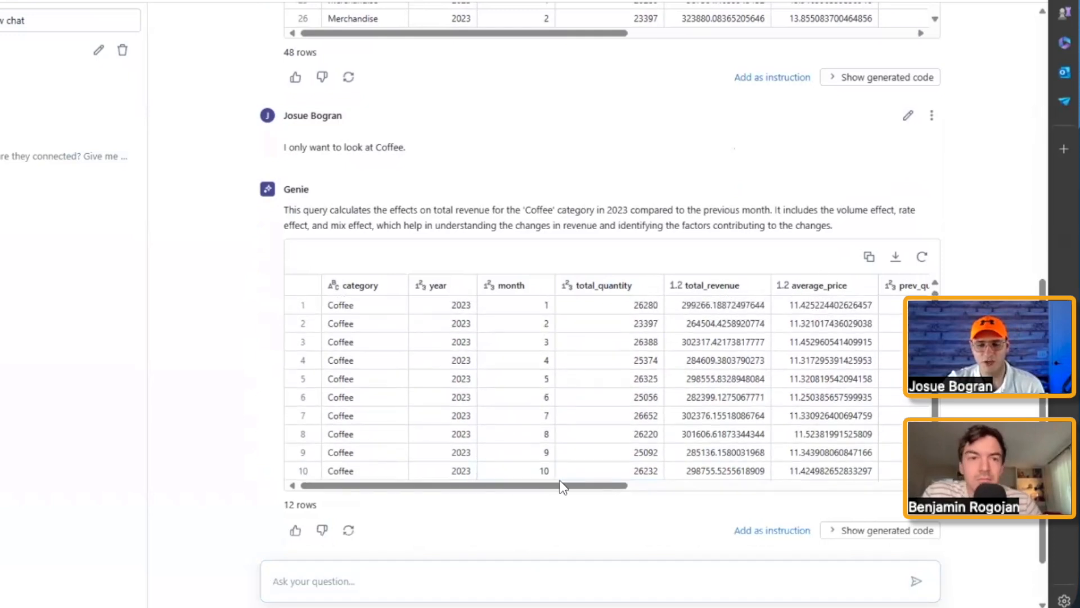
scroll(585, 484, right, 5)
drag(724, 488, 857, 489)
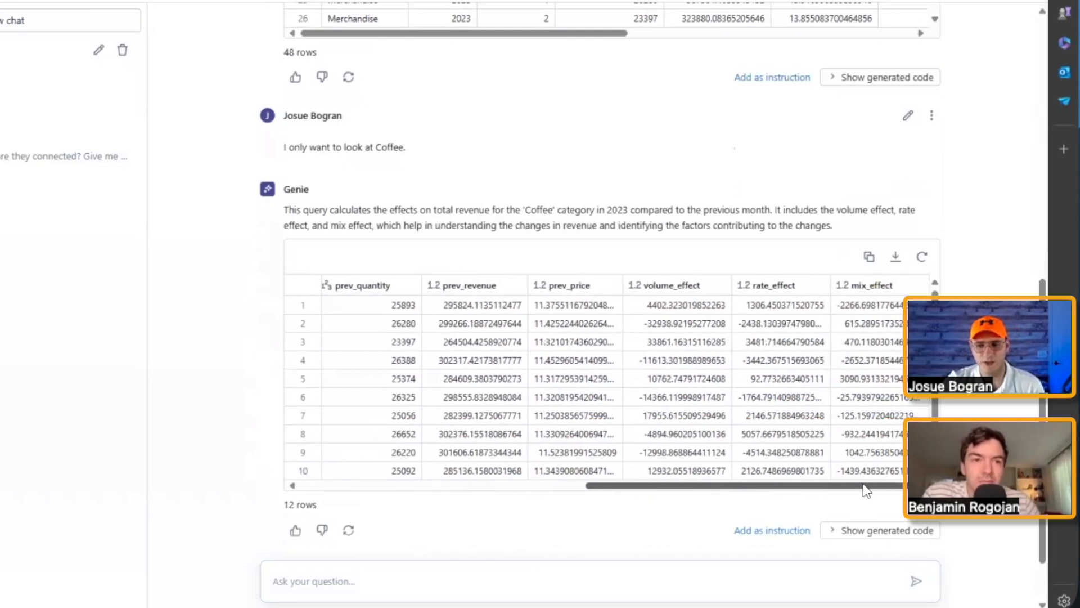
Show the SQL generated for the Coffee result and examine its monthly aggregation and category filter
click(867, 530)
scroll(660, 357, down, 5)
scroll(660, 357, down, 4)
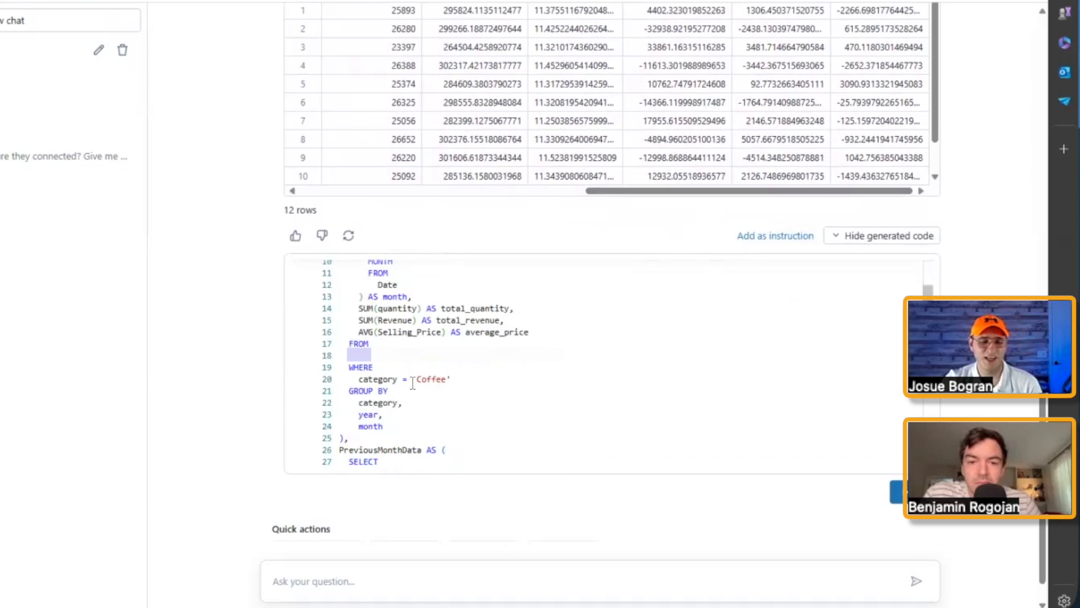
scroll(460, 384, up, 1)
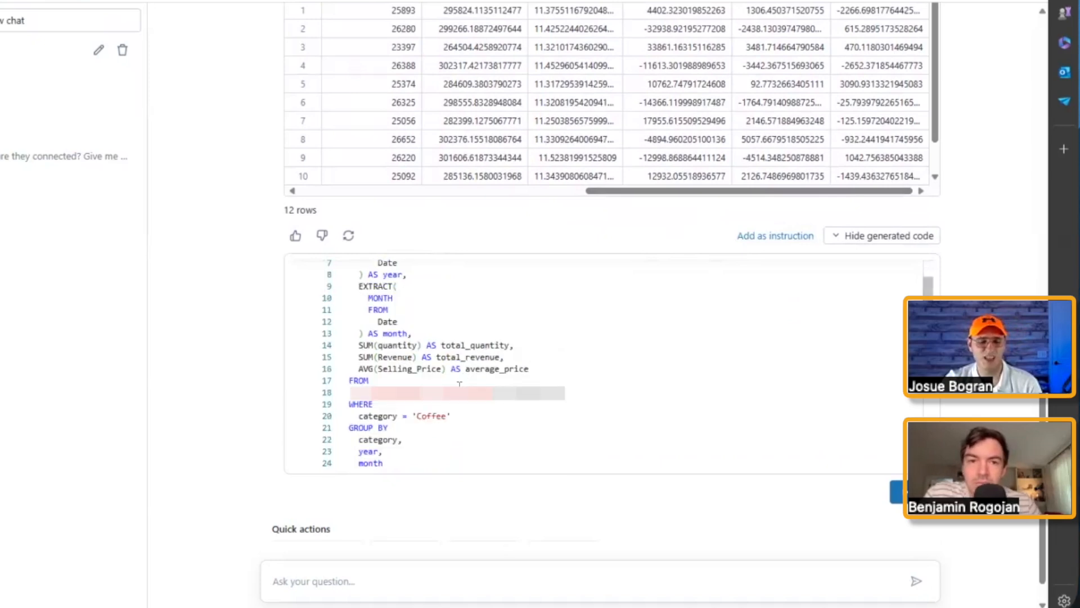
scroll(459, 384, up, 2)
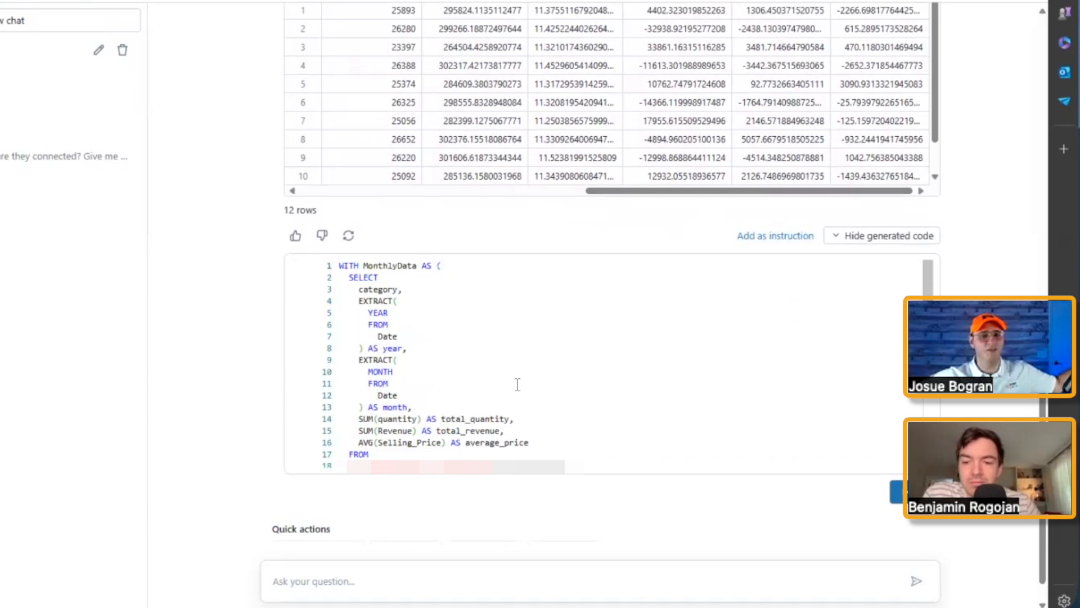
click(525, 586)
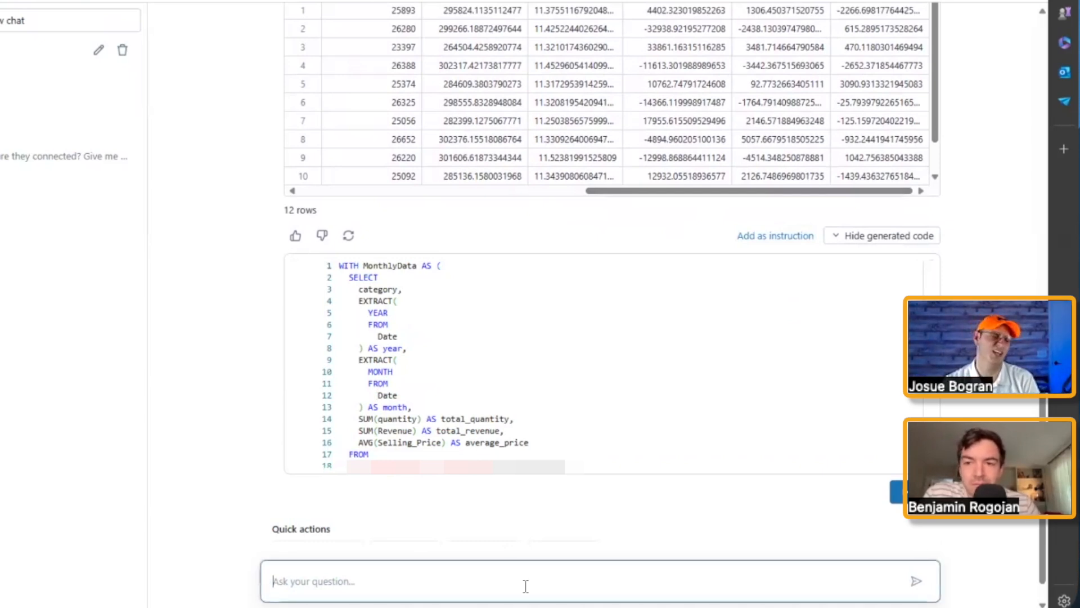
text(Cof)
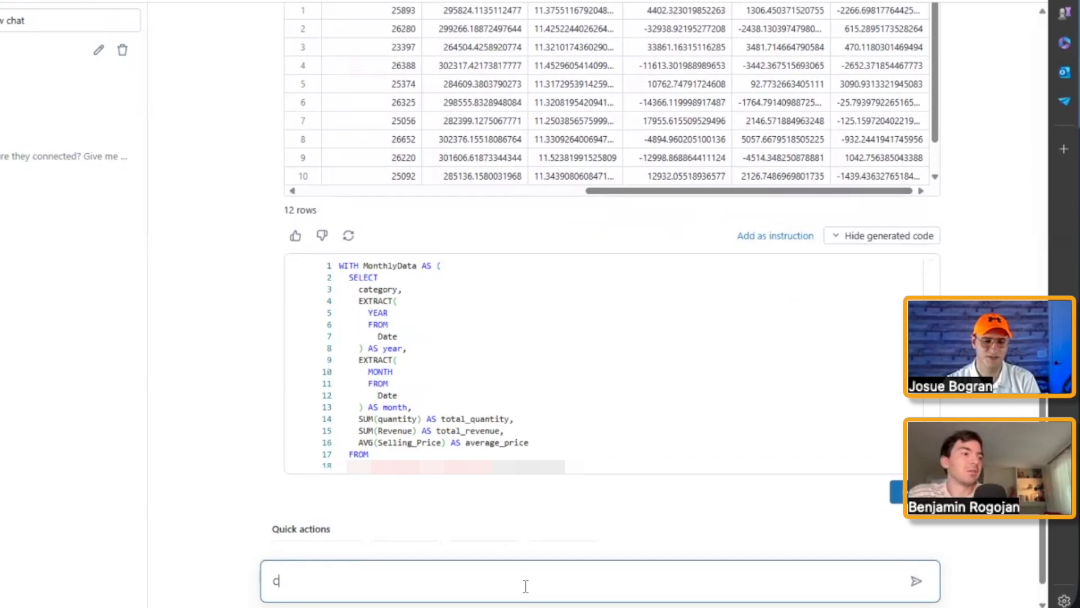
key(BackSpace)
key(BackSpace)
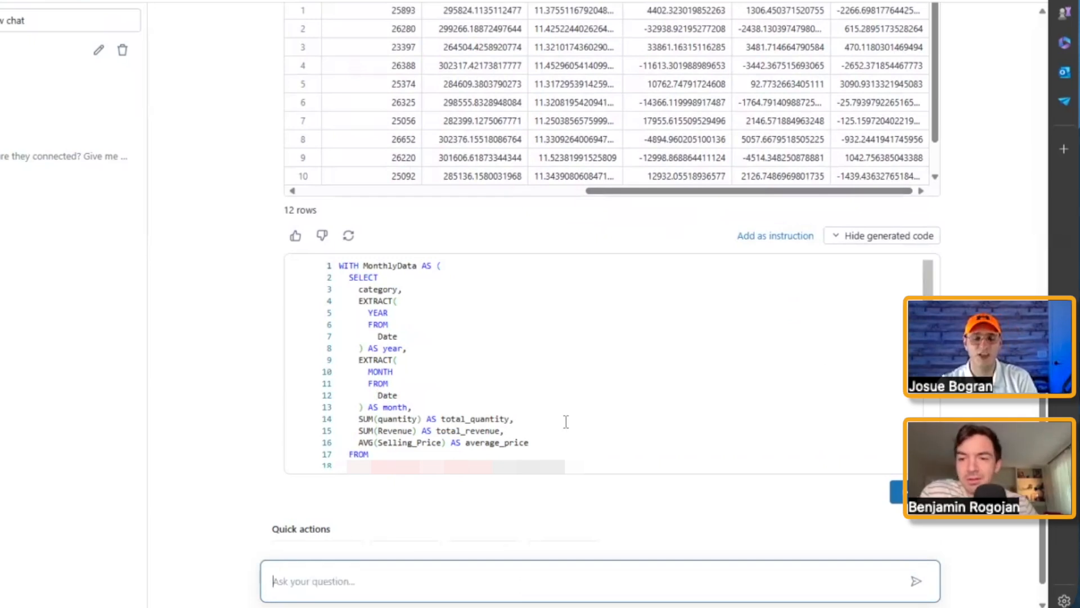
Review the Coffee query through to its effect formulas and year condition, and hide the generated code
scroll(485, 439, down, 1)
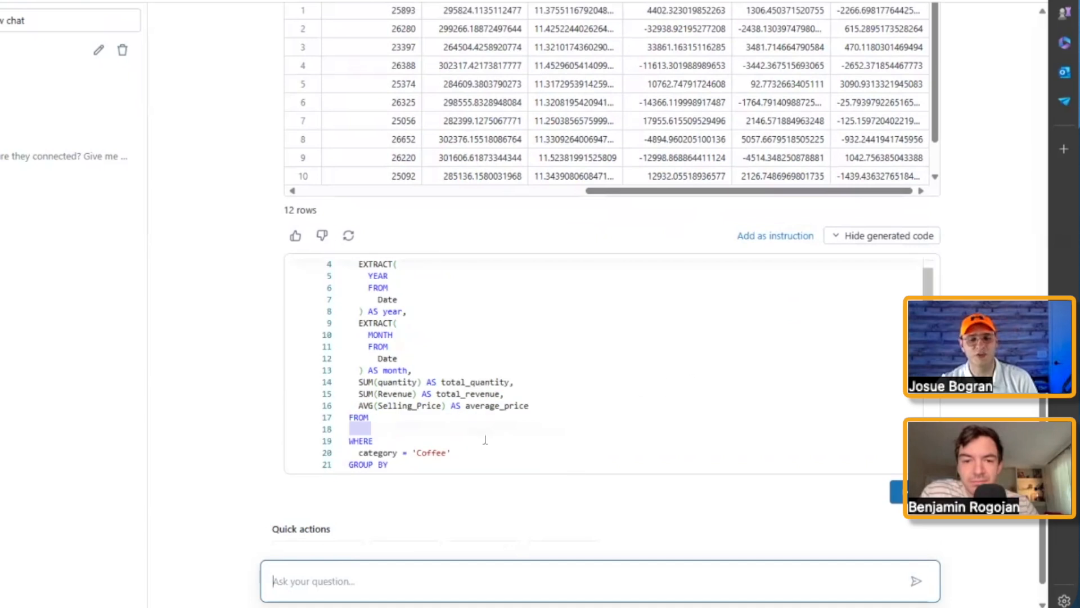
scroll(485, 439, down, 1)
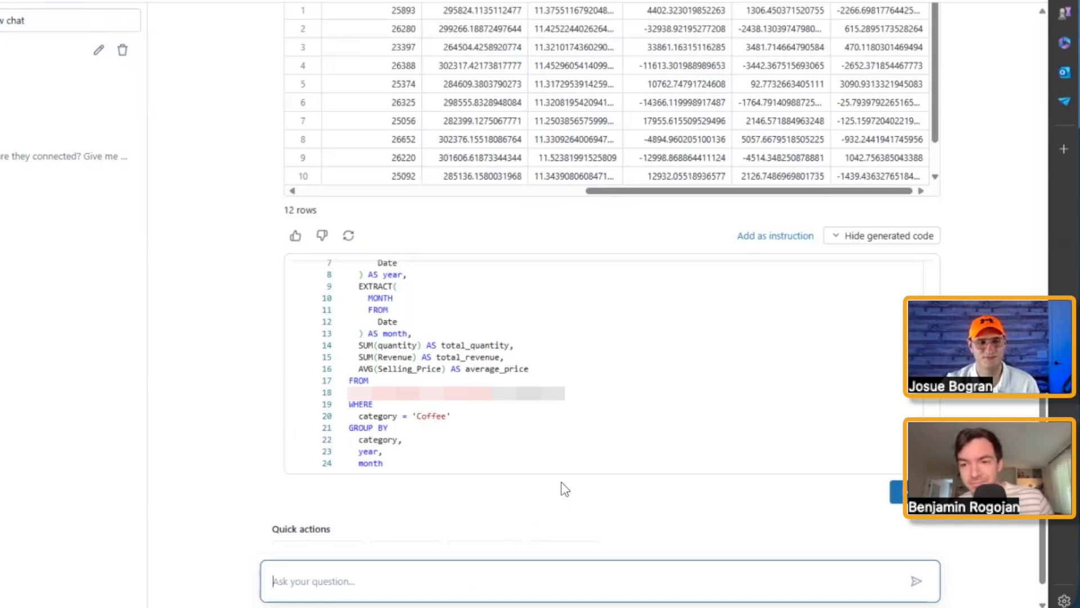
scroll(741, 373, up, 8)
scroll(863, 334, down, 7)
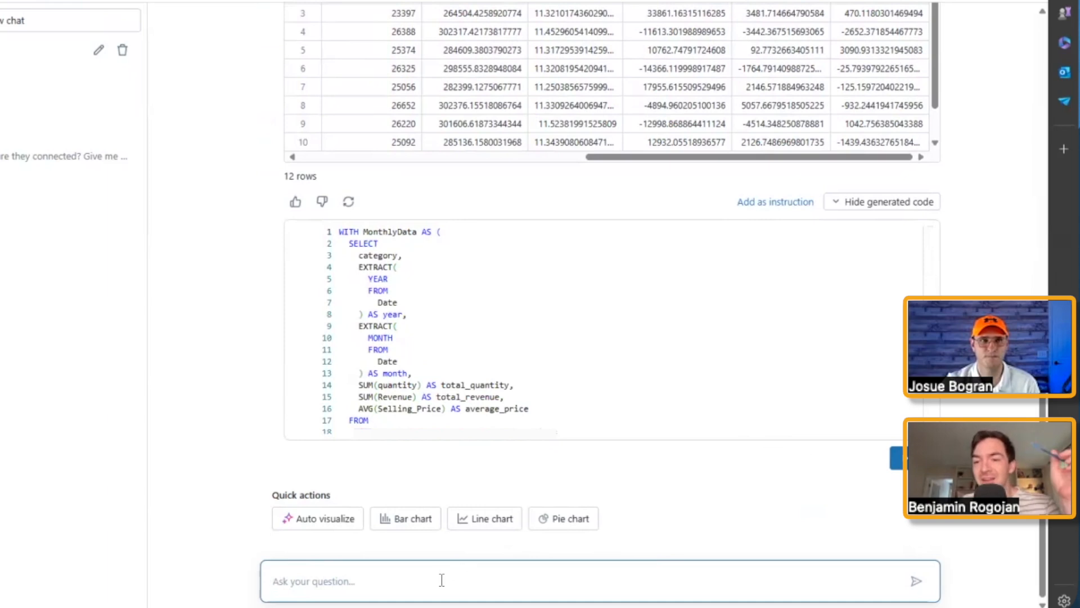
scroll(695, 383, down, 7)
scroll(693, 376, down, 7)
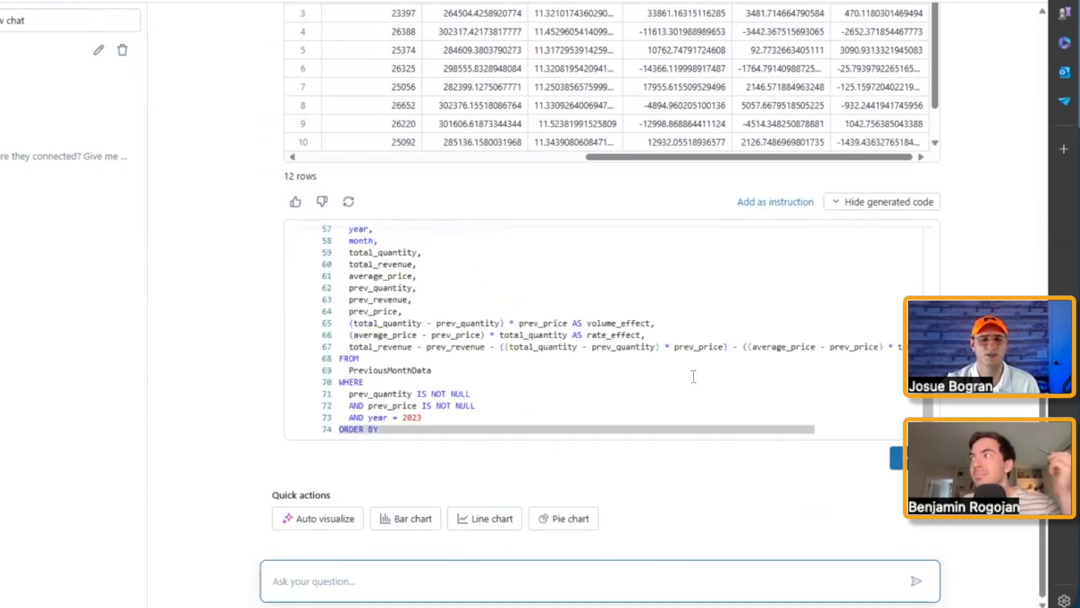
click(896, 205)
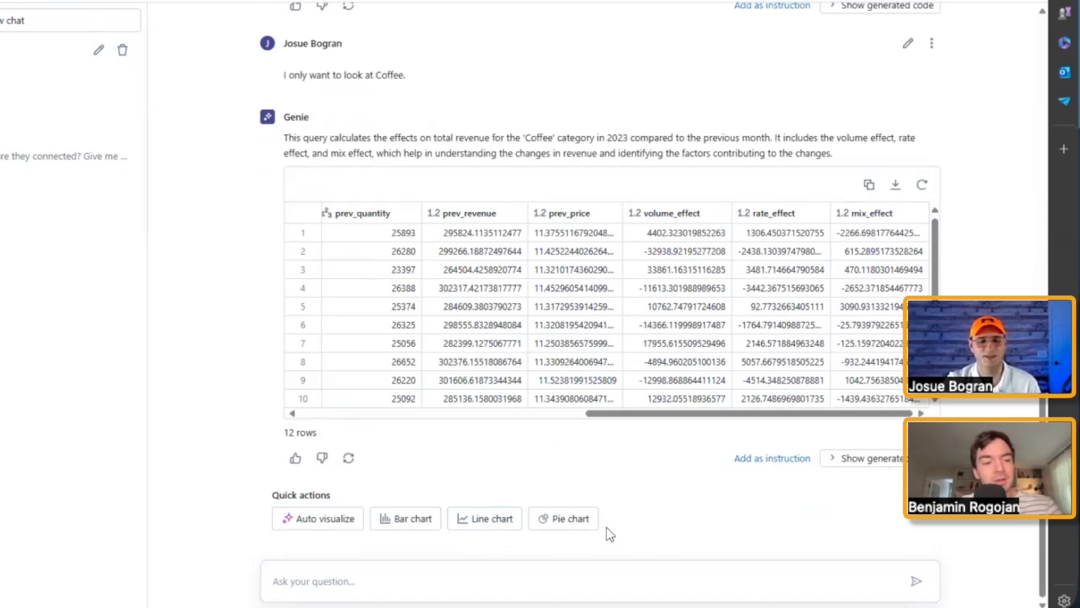
Ask Genie "Is this doing all calculations first and then filtering to coffee?", correcting the misspelled word before sending
click(434, 583)
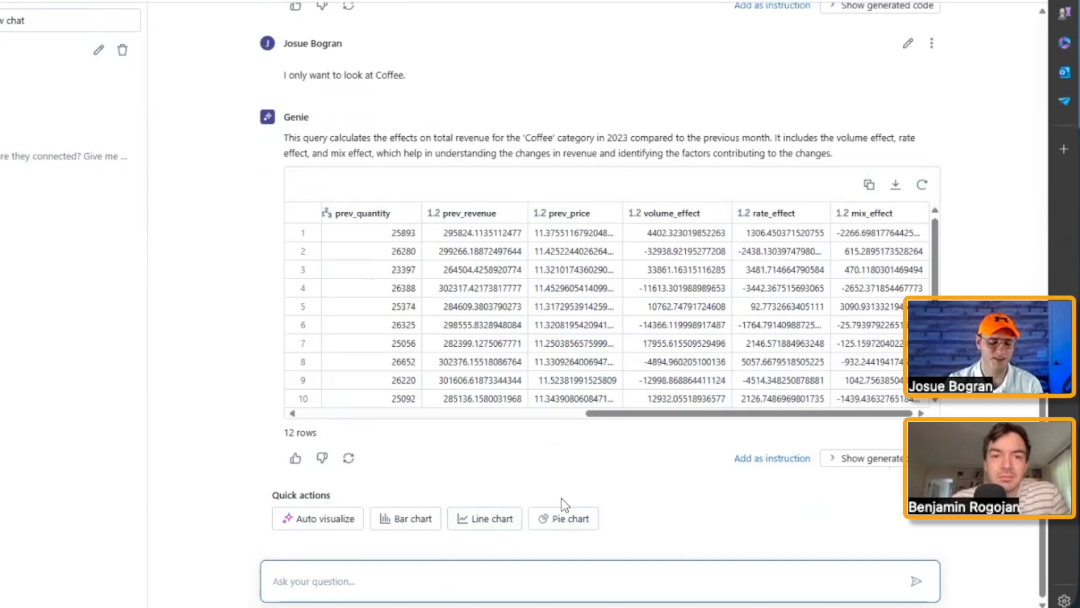
text(Is this doing)
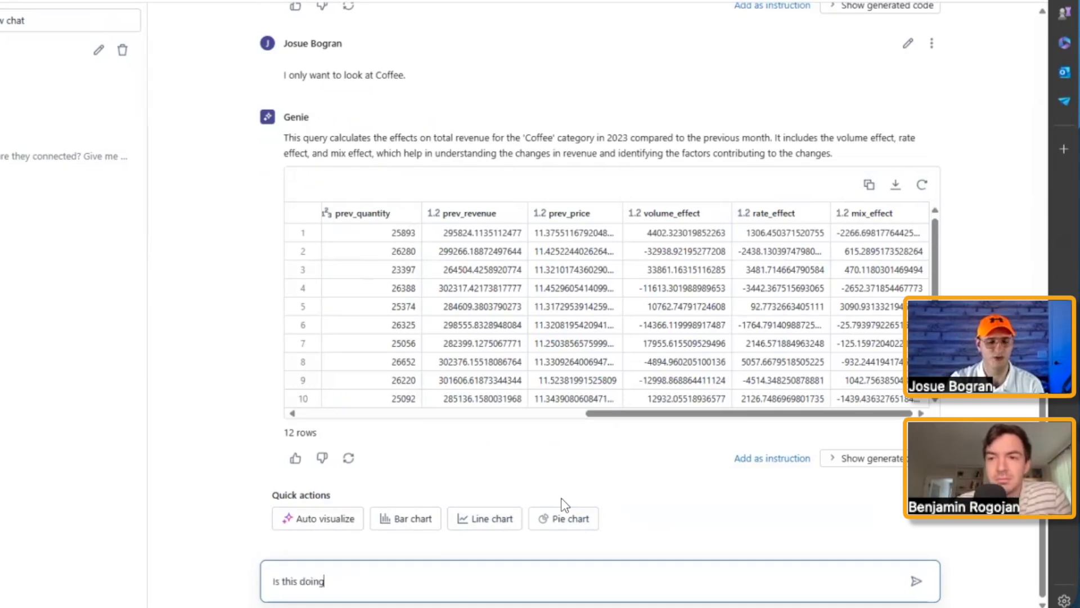
text( all calculation)
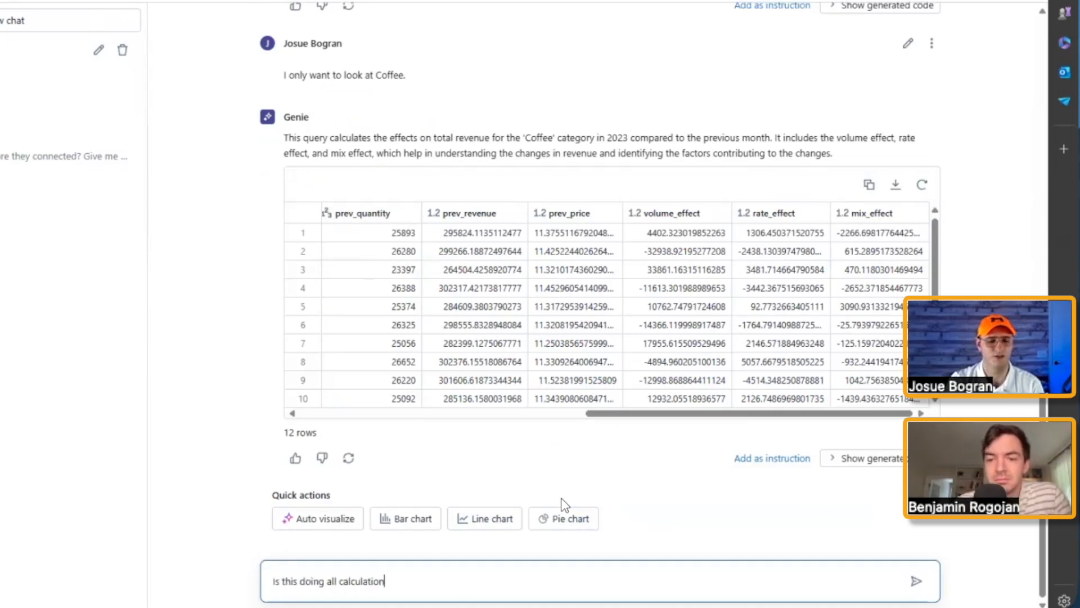
text(s first and then flter)
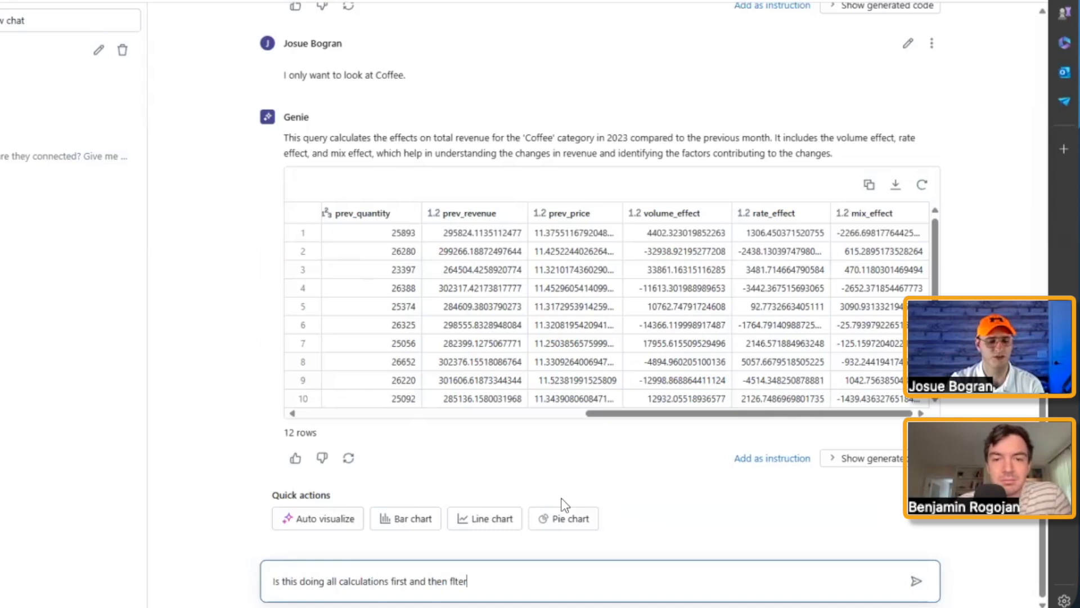
text(ing to coffee?)
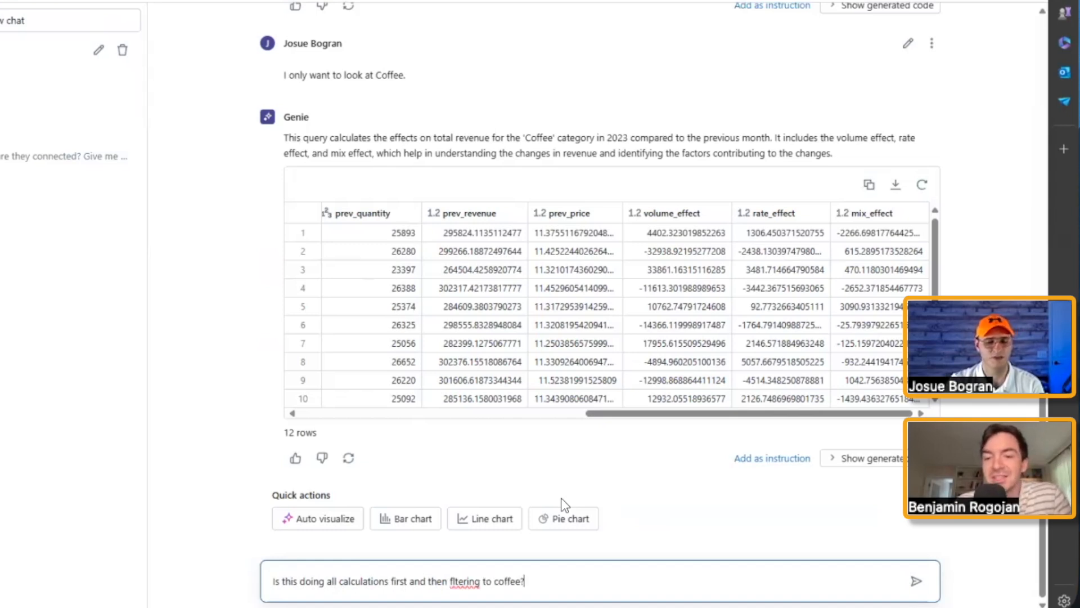
right_click(472, 582)
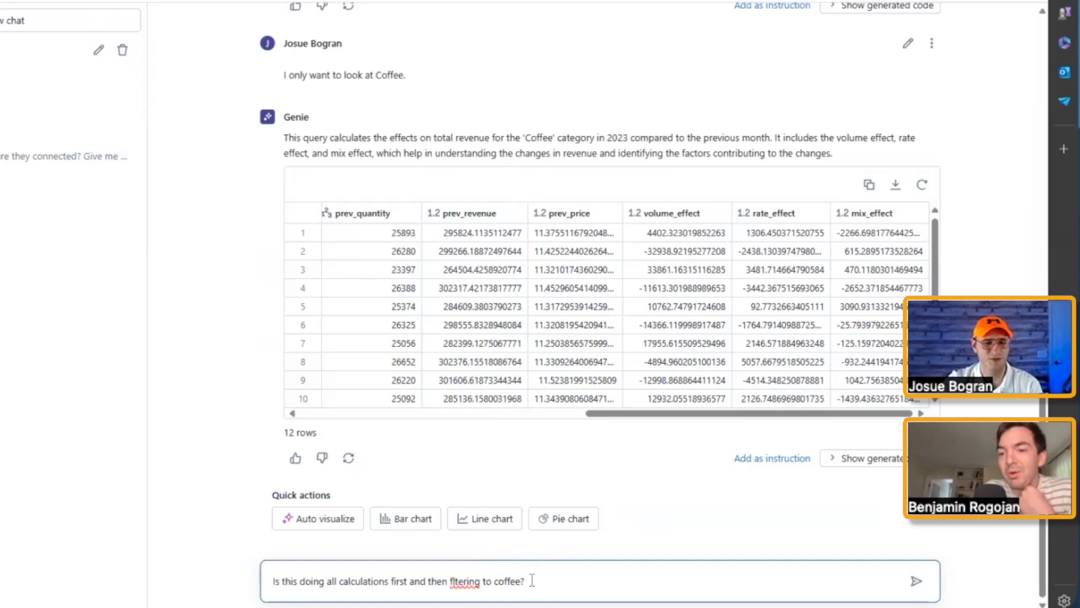
right_click(465, 580)
click(540, 414)
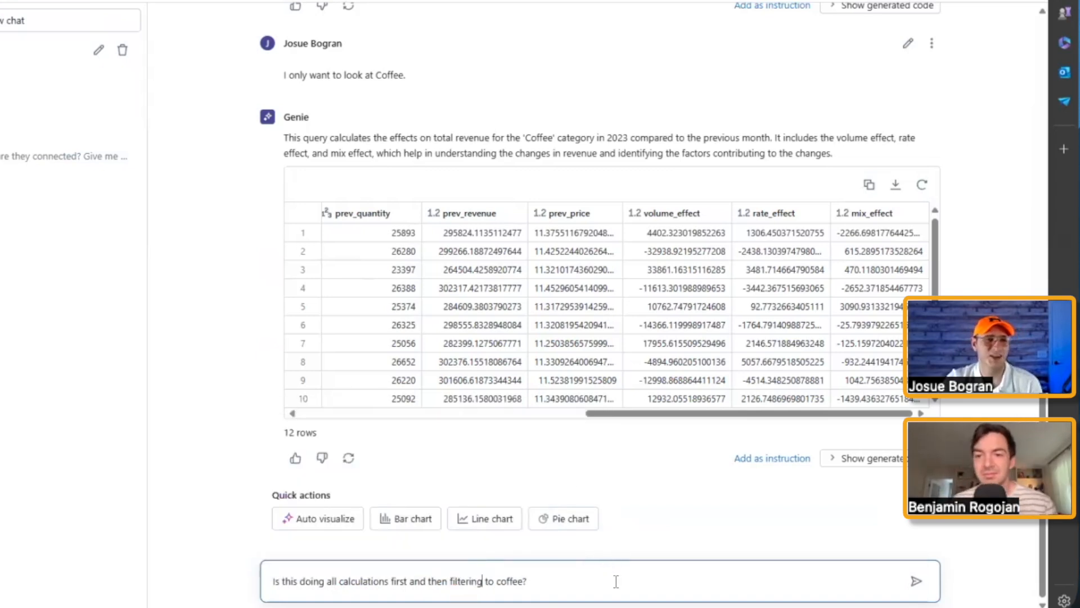
key(Return)
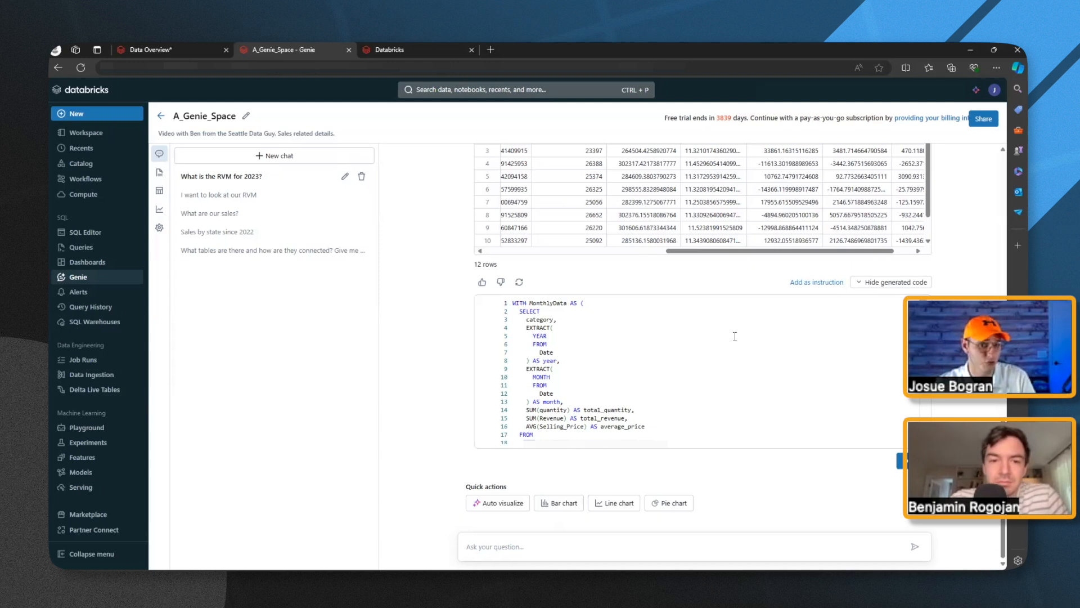
Open the "Sales by state since 2022" chat and send the request "Do a pie chart on total cost"
scroll(668, 400, up, 15)
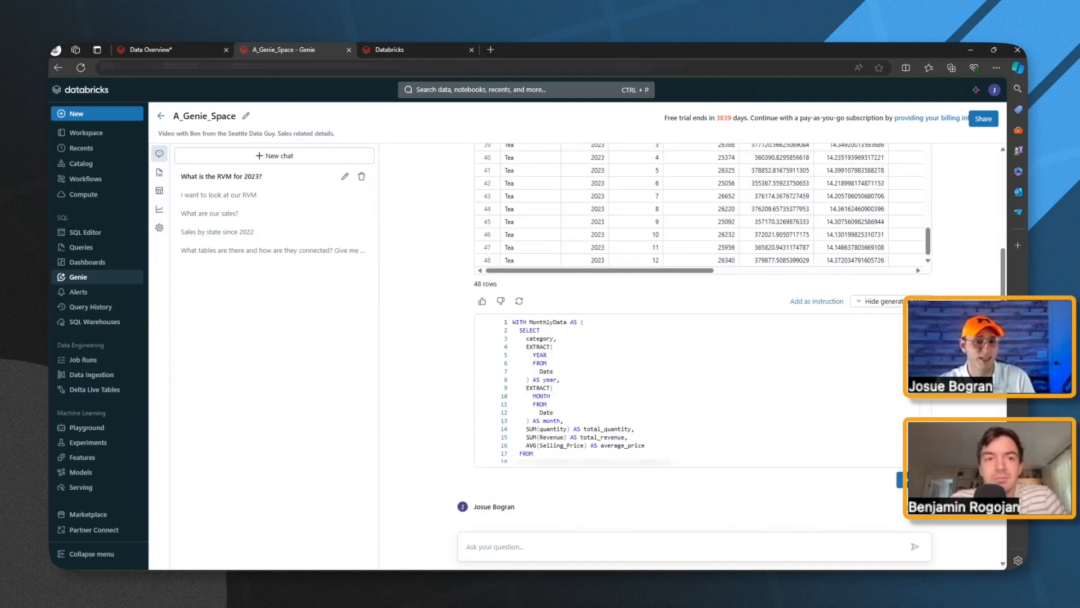
scroll(595, 246, up, 1)
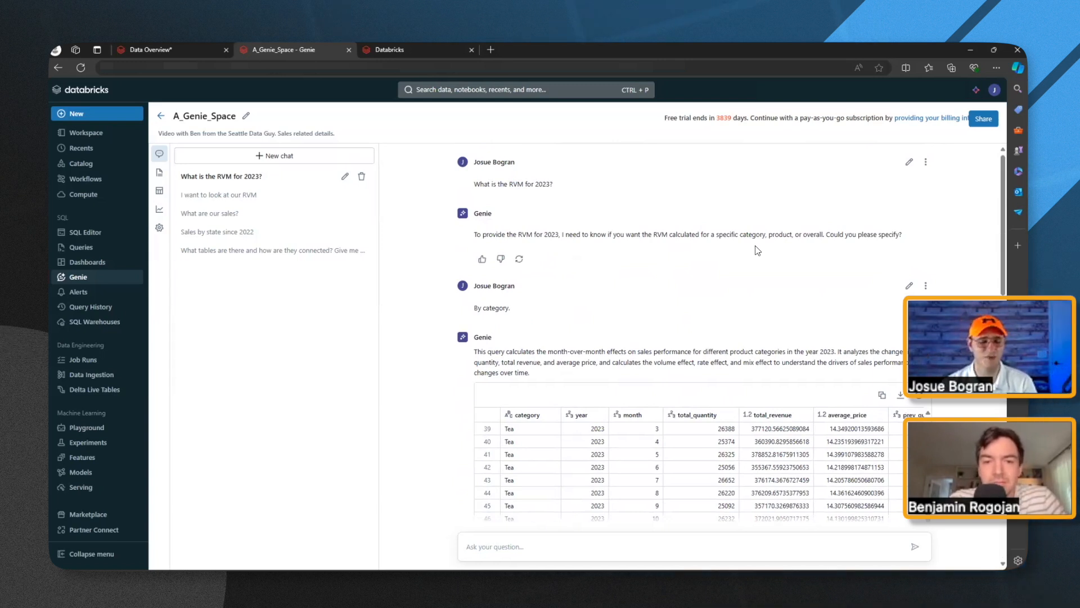
scroll(757, 251, down, 5)
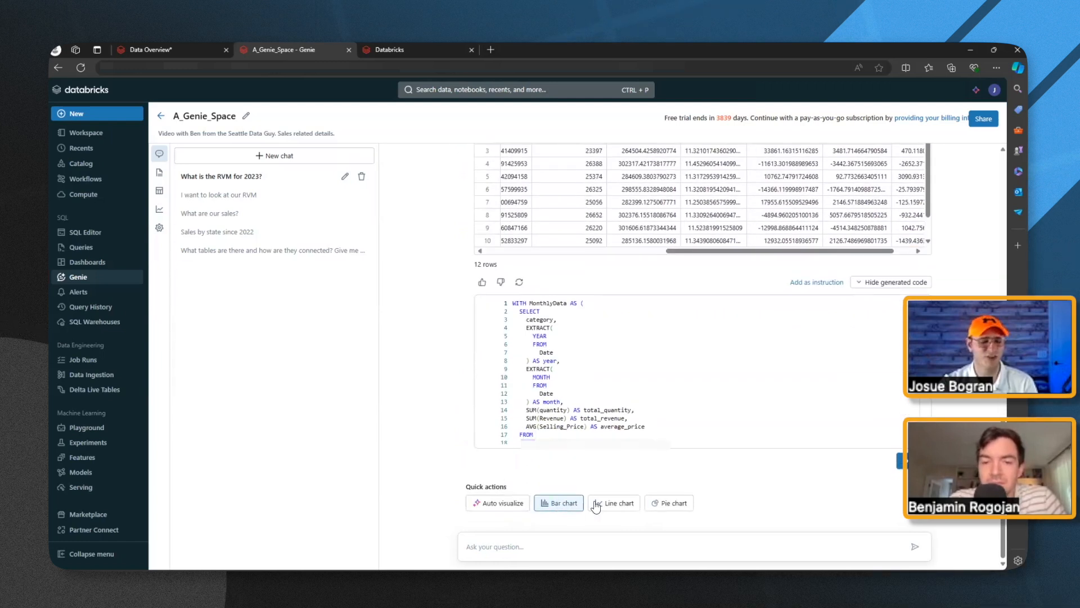
click(266, 232)
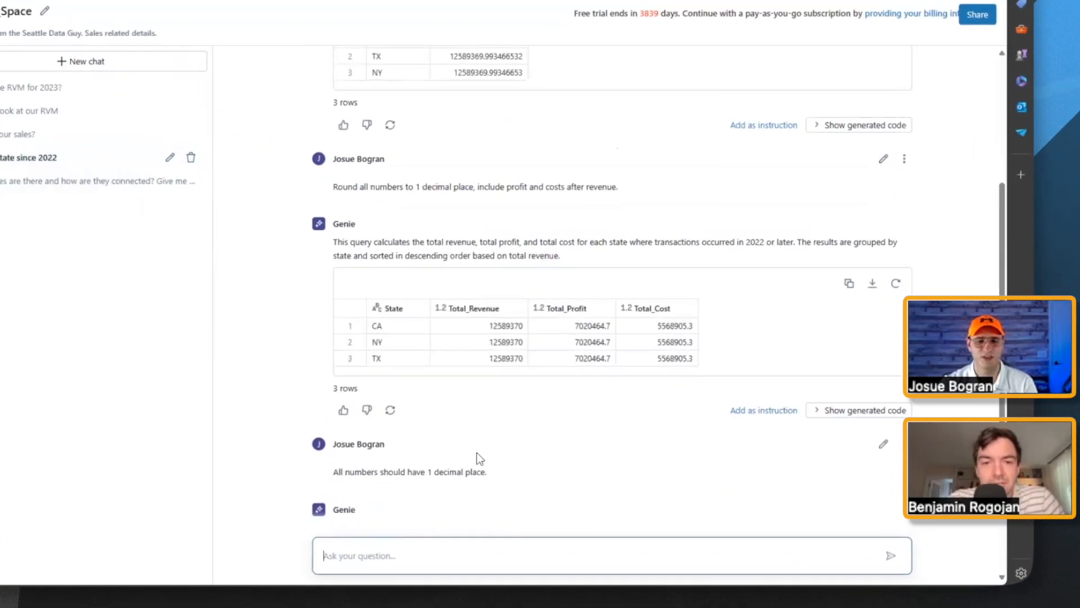
click(102, 568)
text(Do a pie chart on total cost)
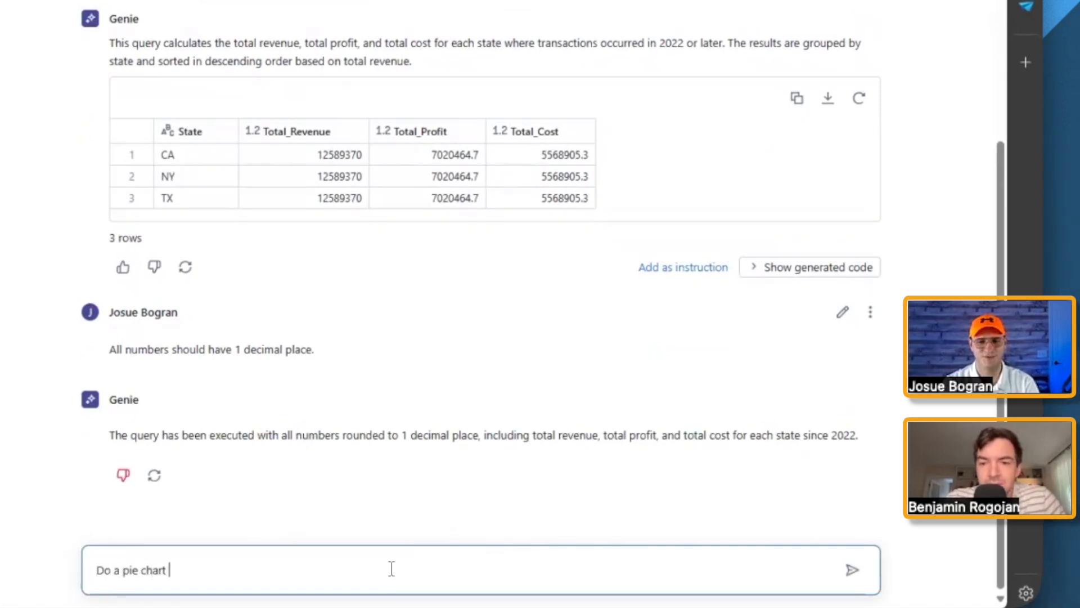
key(Return)
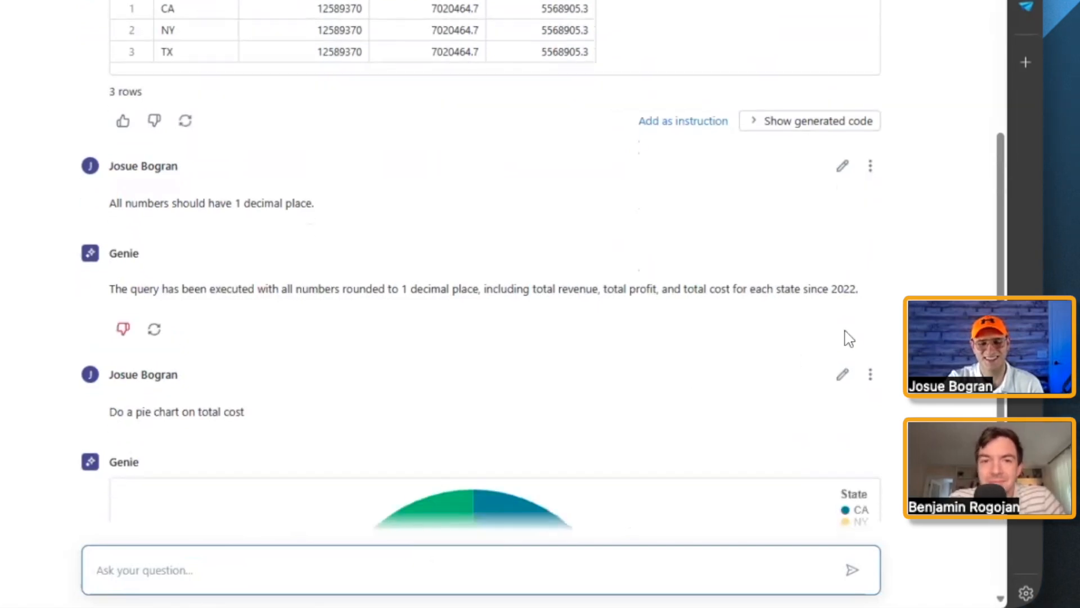
Ask Genie to modify the total cost pie chart with "Add labels to it."
text(Add labels to it.)
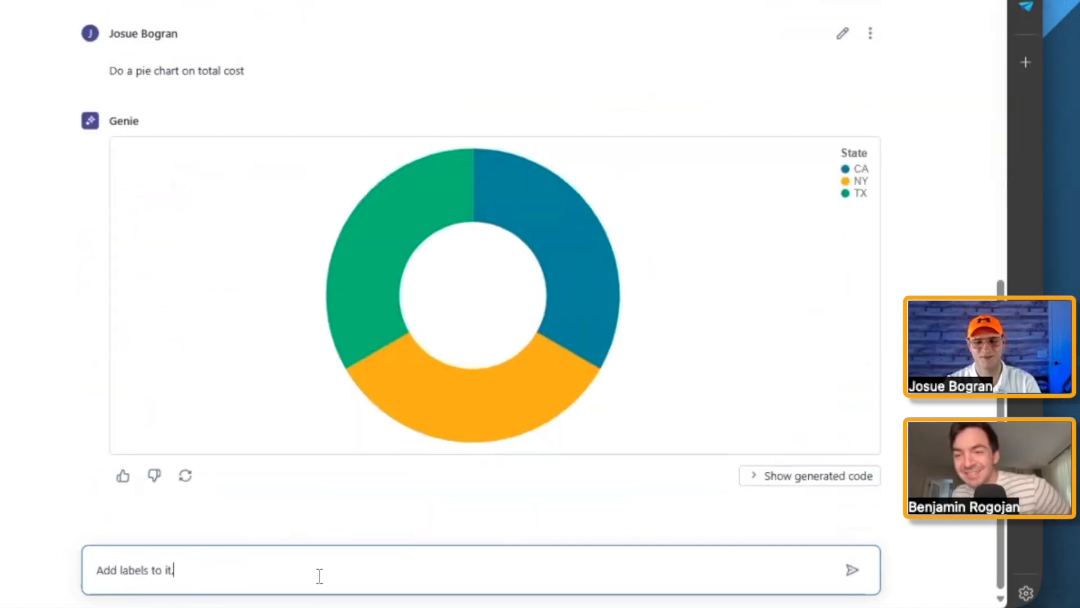
key(Return)
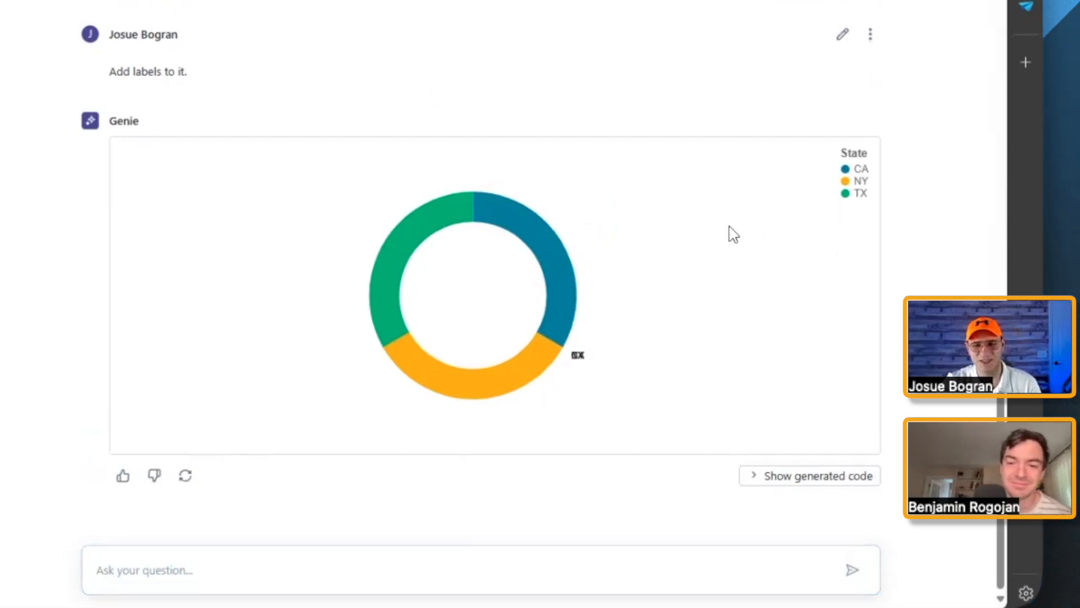
right_click(742, 315)
key(Escape)
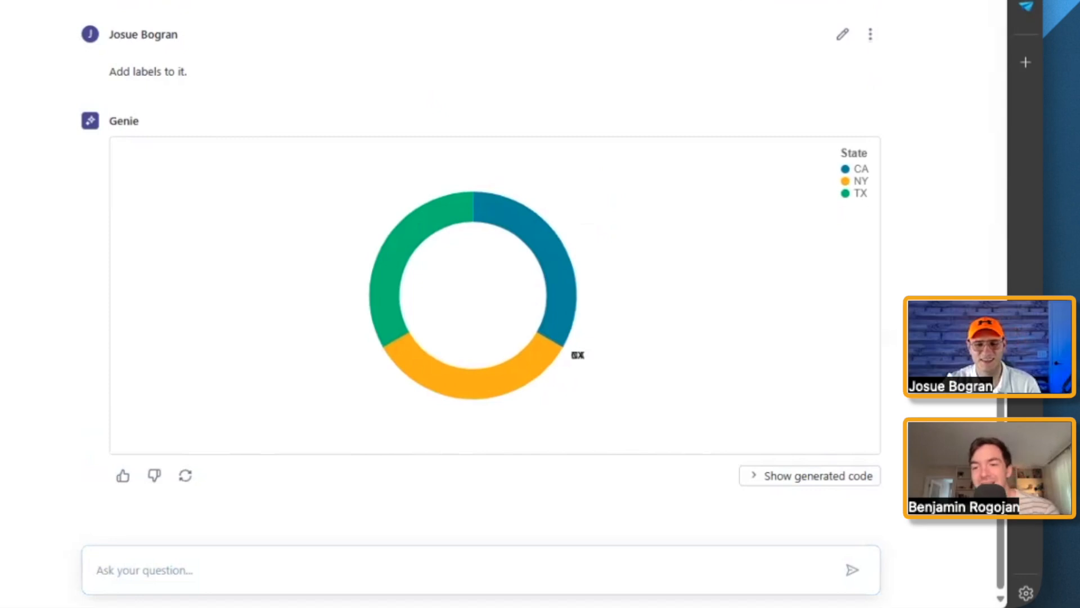